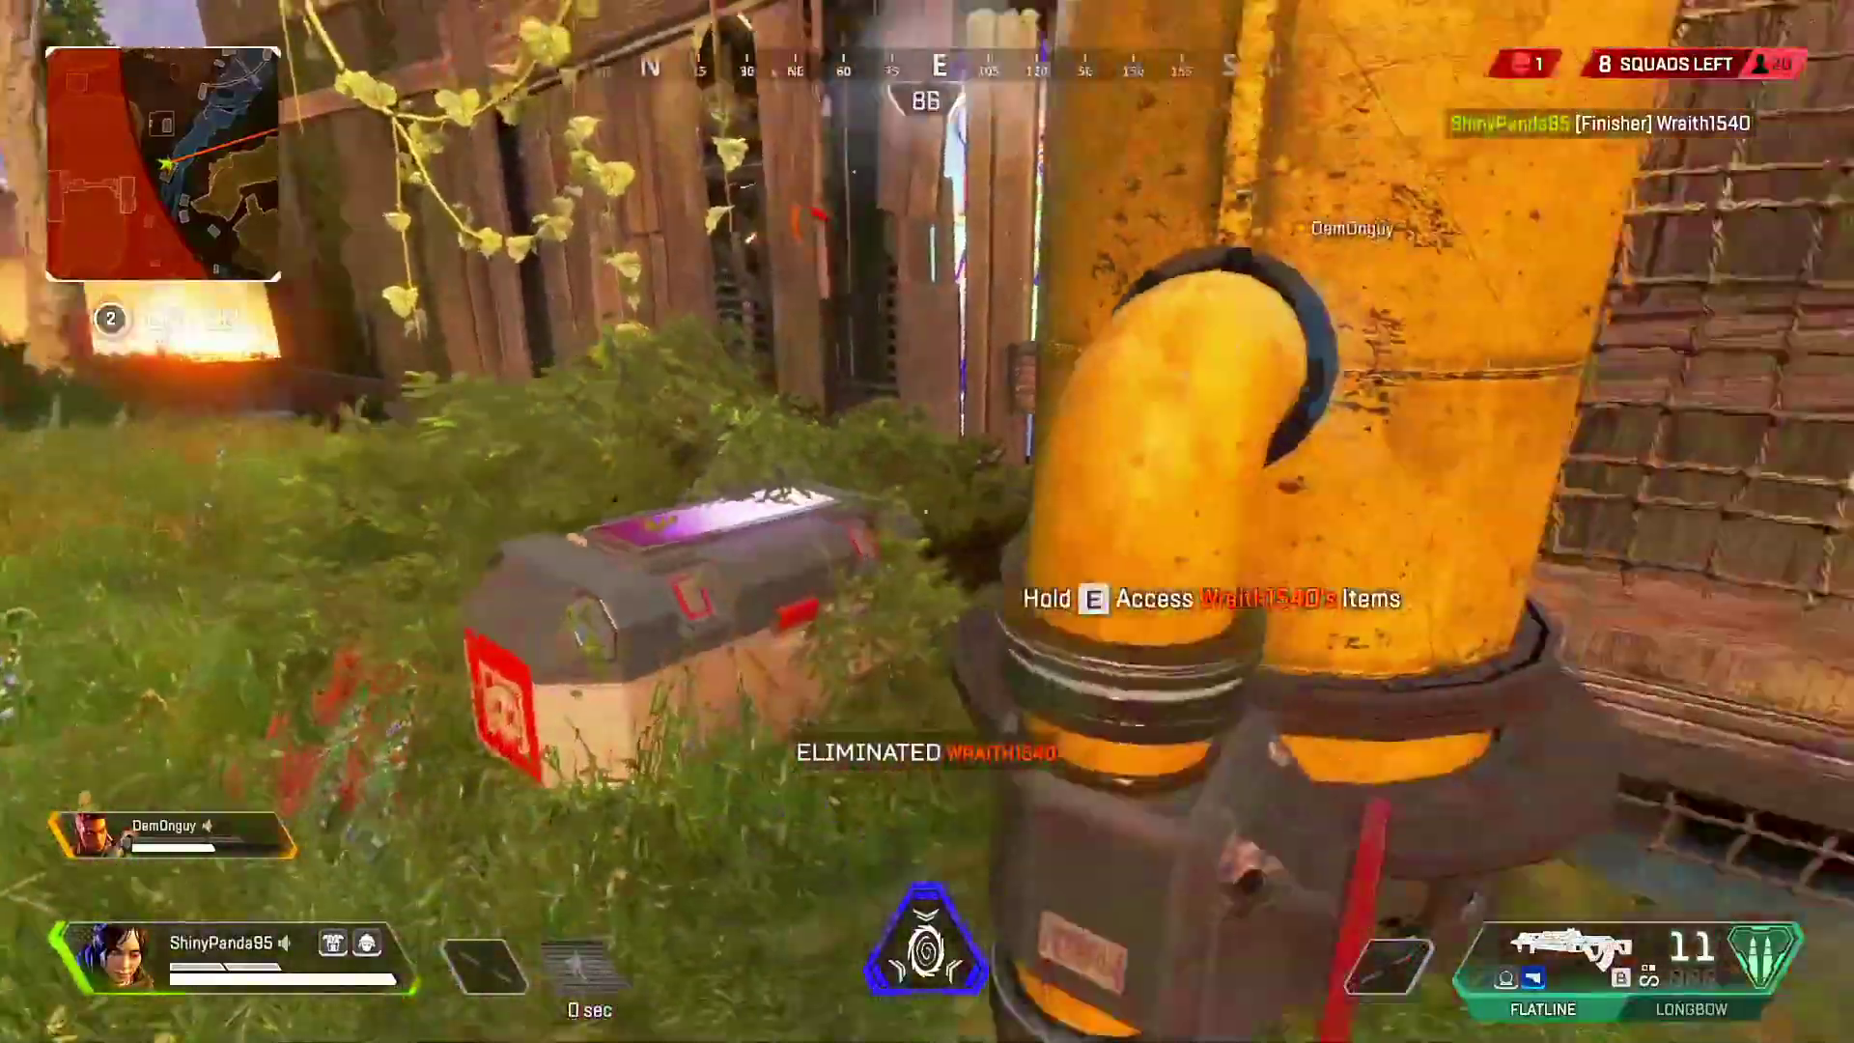
# Swap to the Flatline, push into the room and phase through with Wraith's Into the Void
pyautogui.press('1')
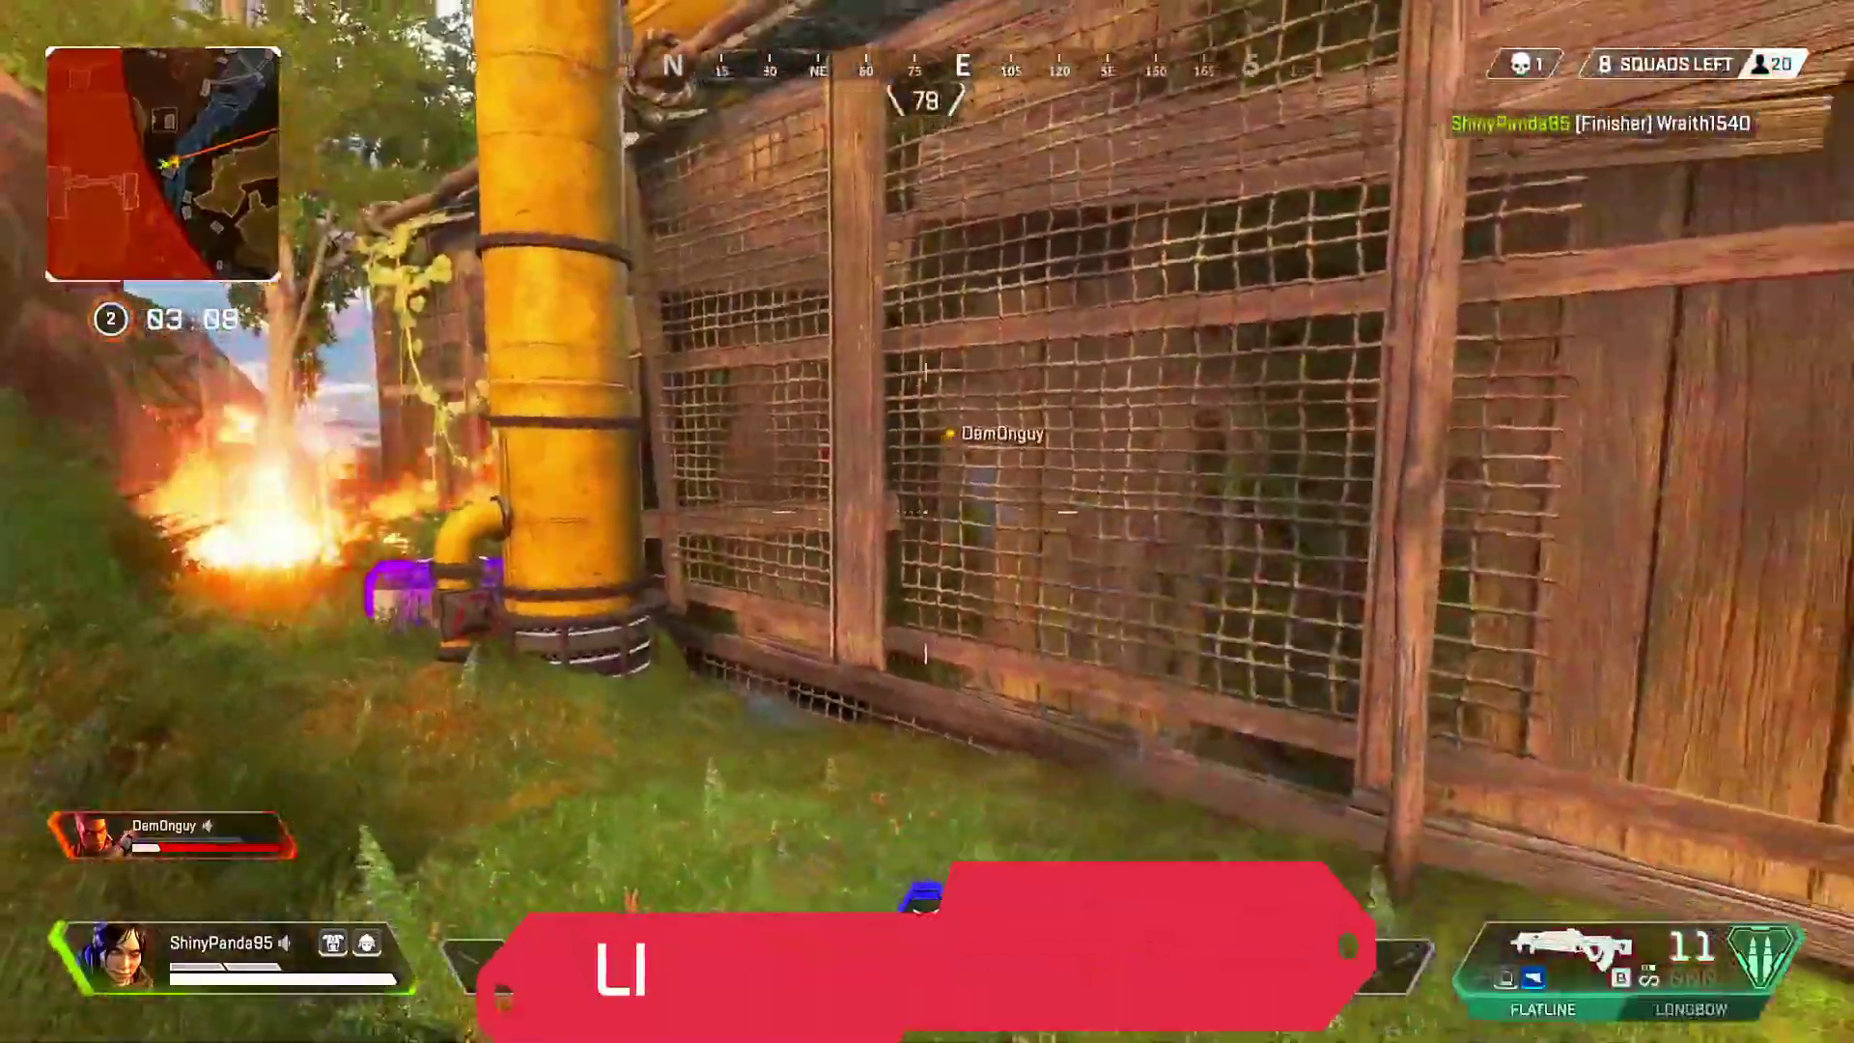
pyautogui.press('w')
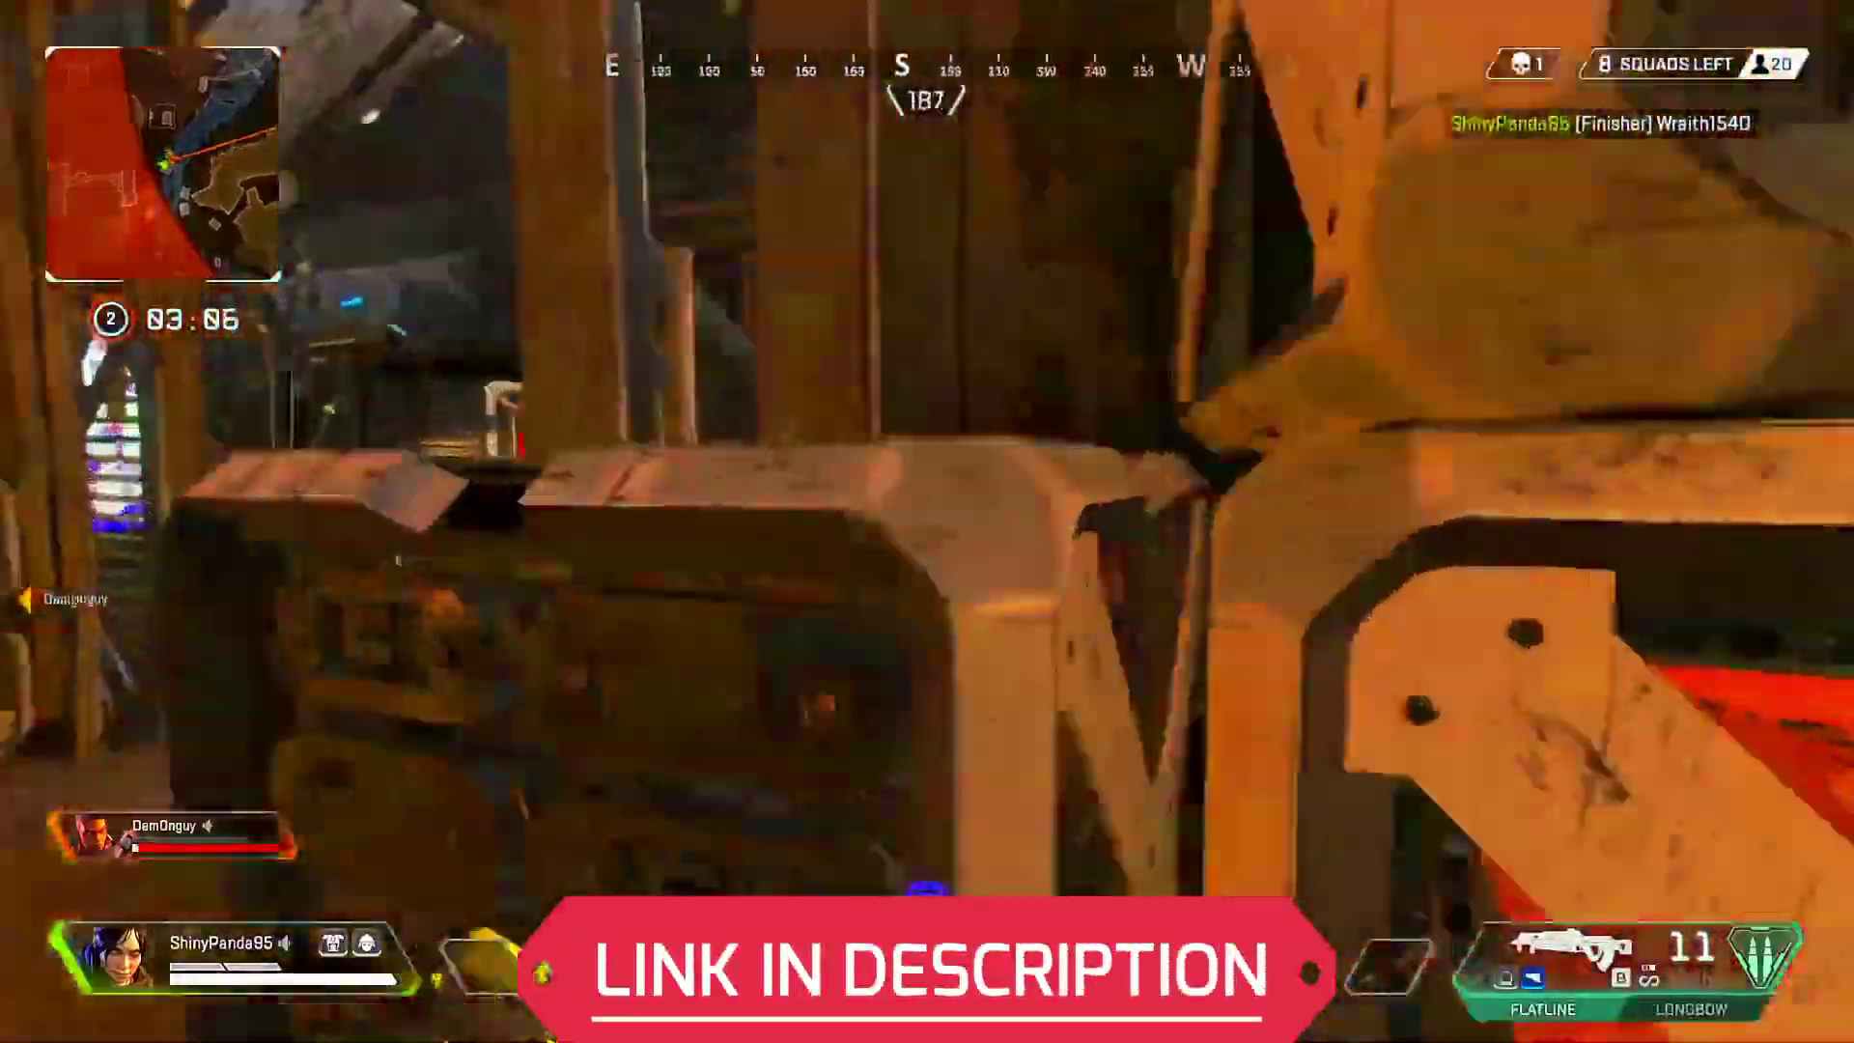
pyautogui.press('q')
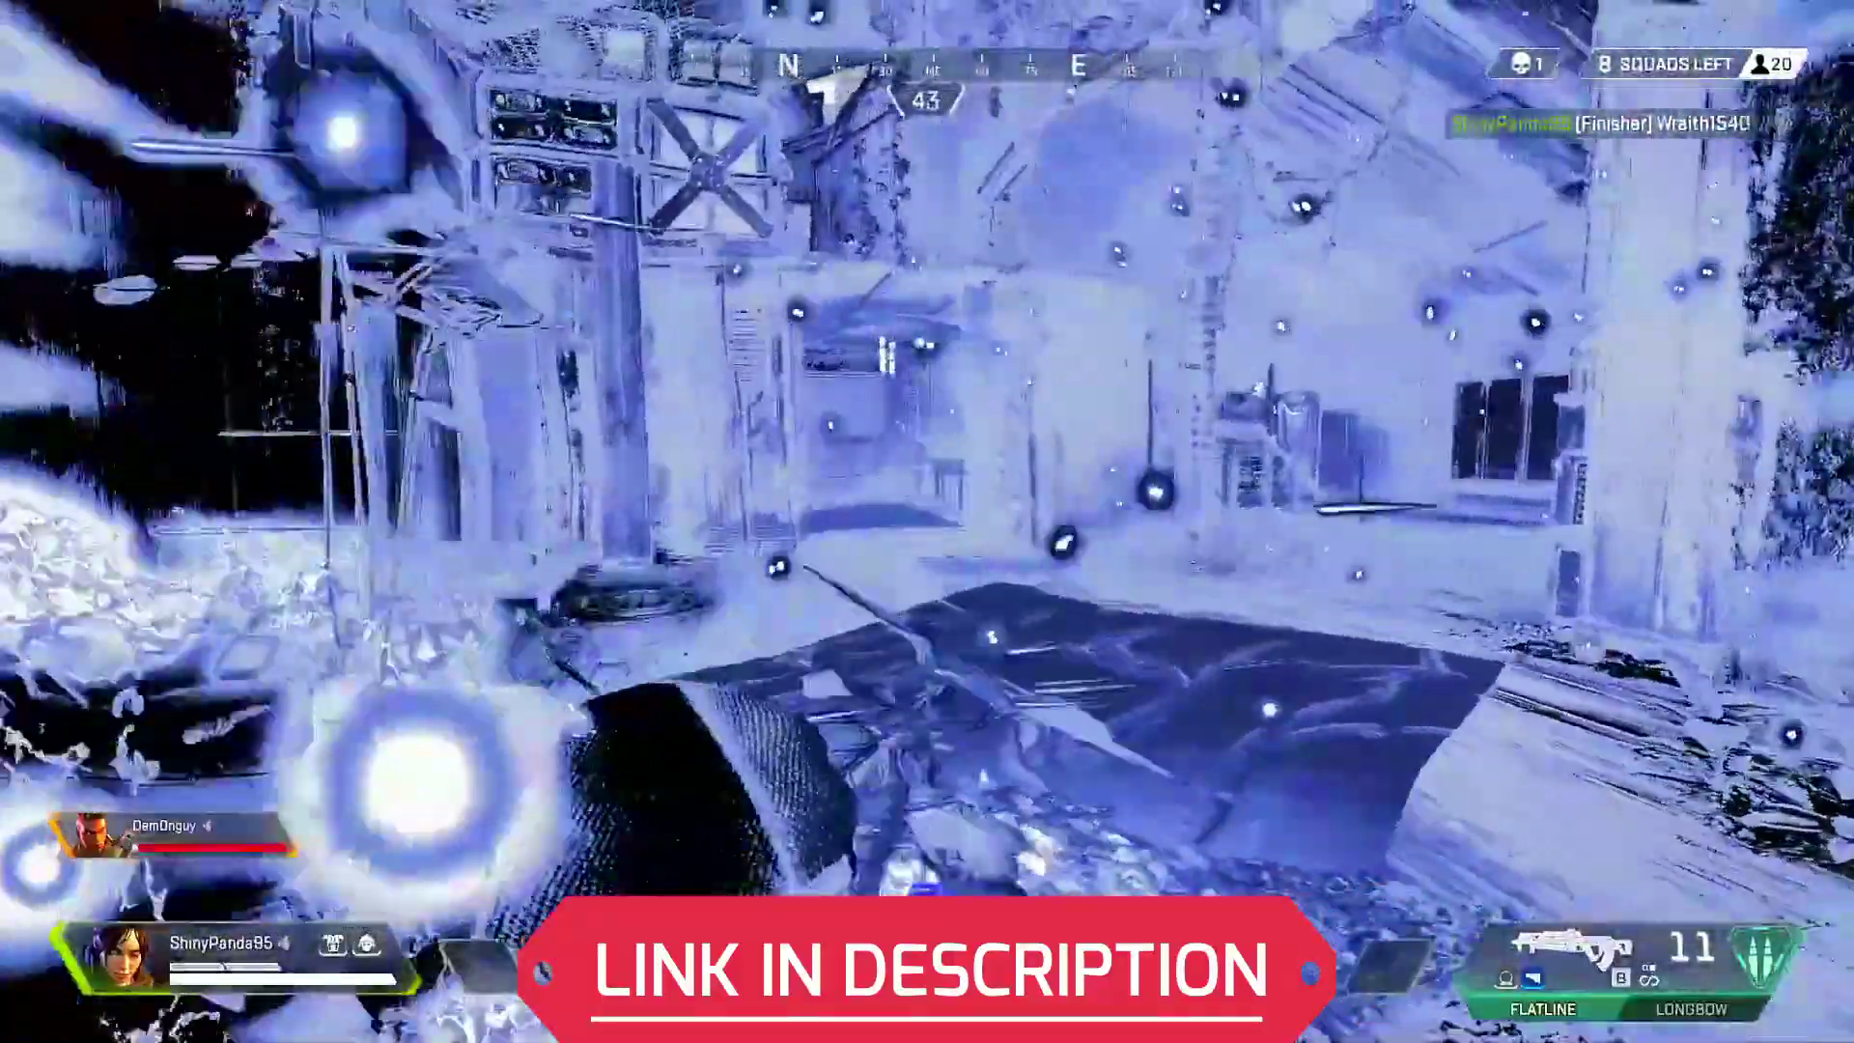
pyautogui.press('w')
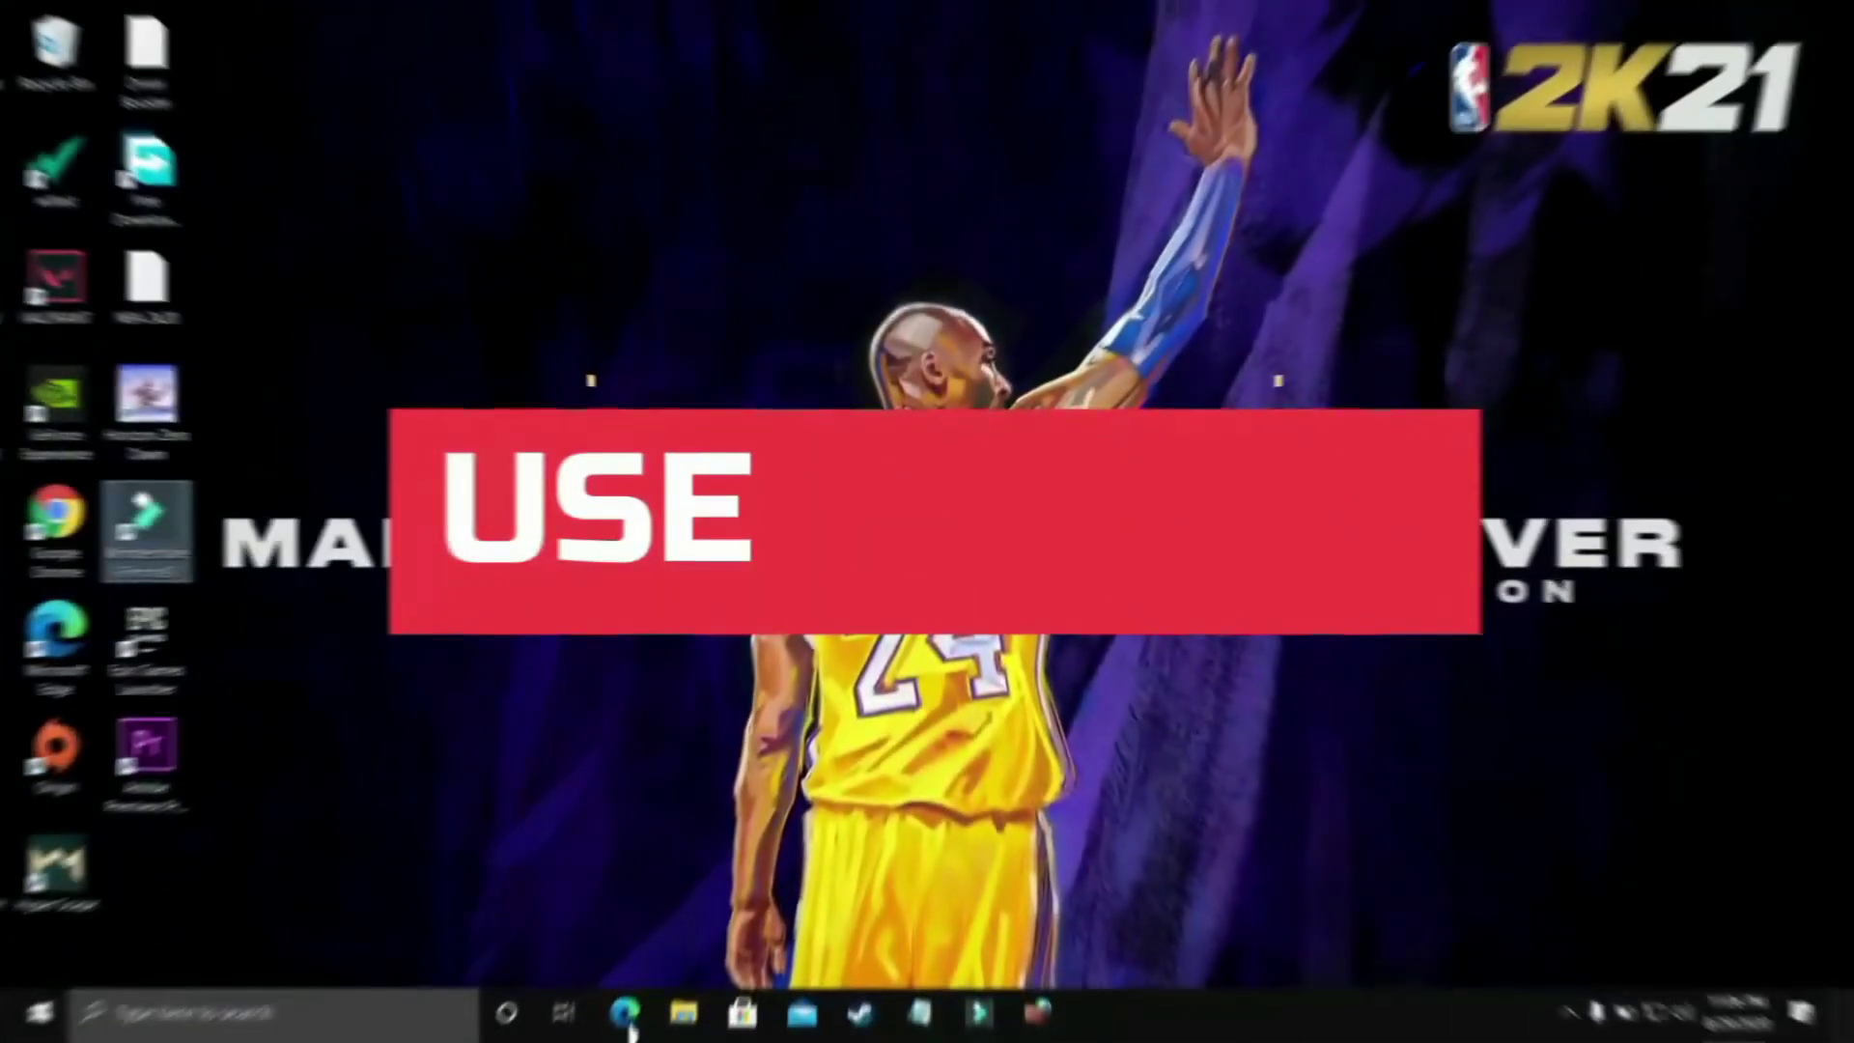
# Bring up the wtfast.com home page in Edge and read down its features to the free-trial section
pyautogui.click(619, 1022)
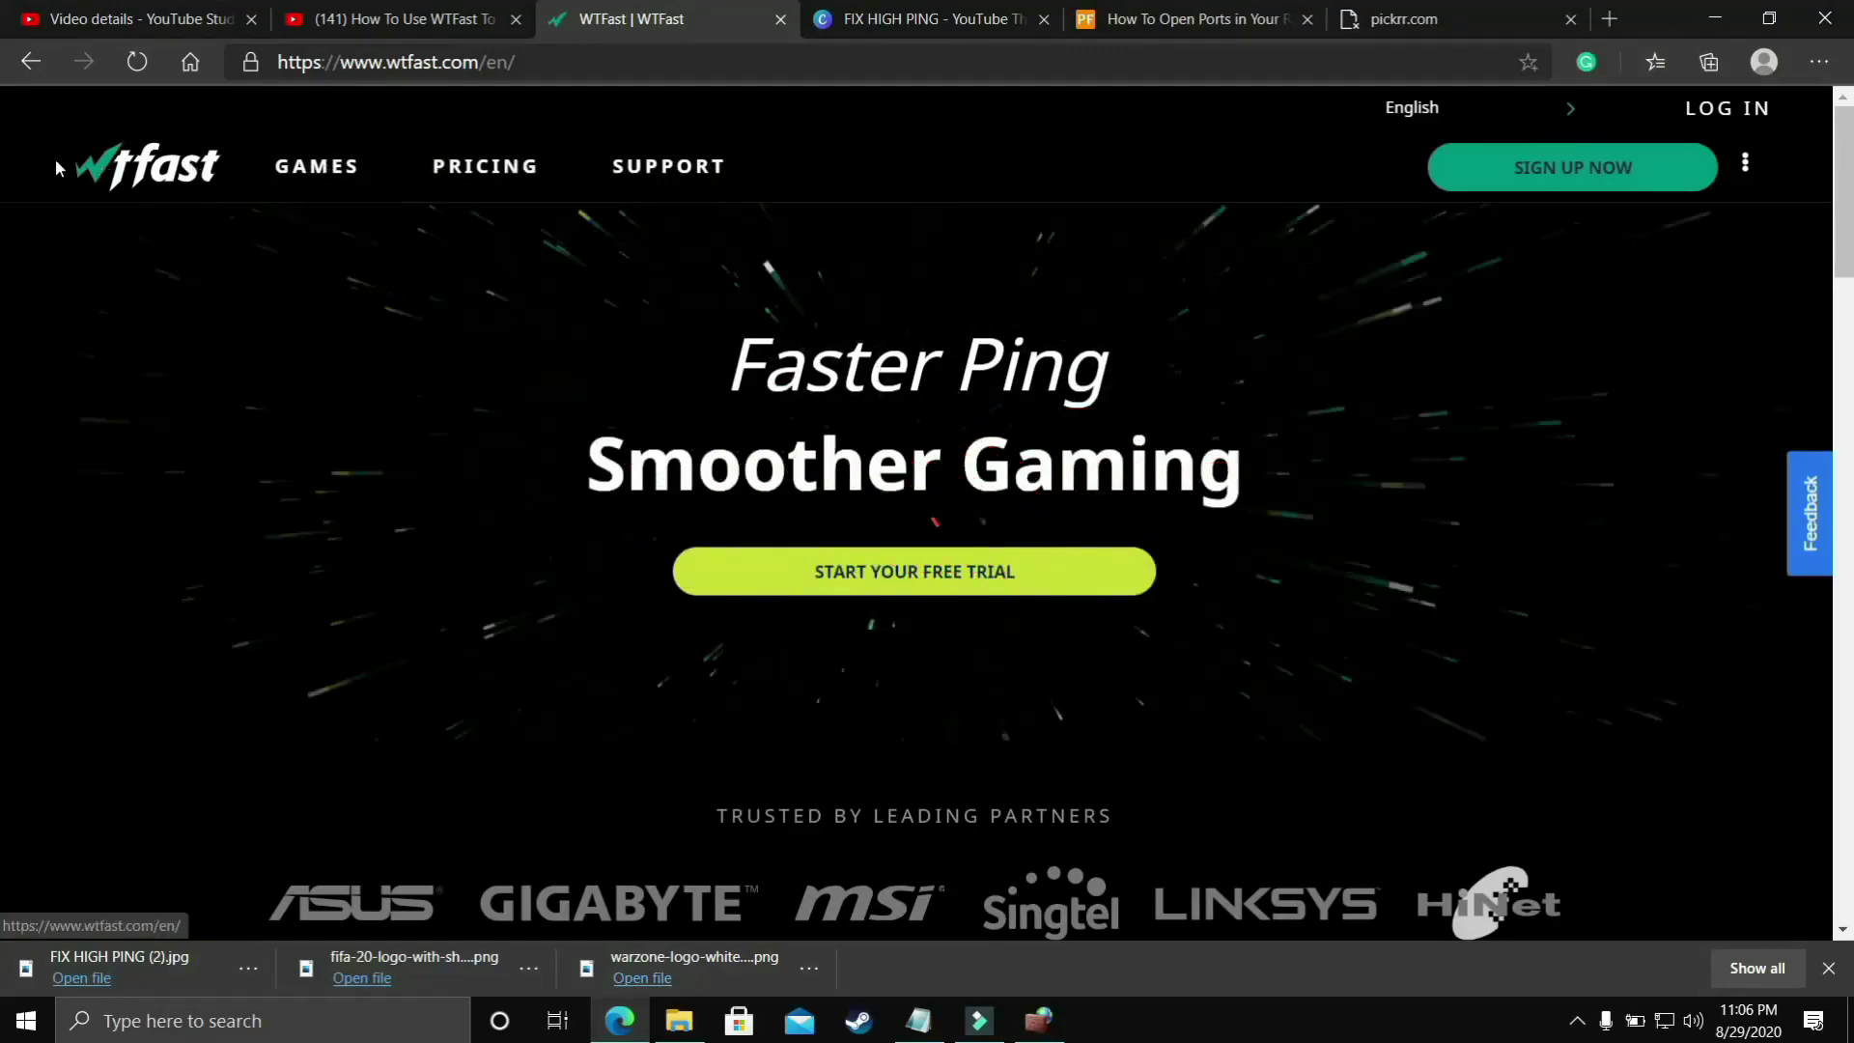
pyautogui.scroll(-5, 379, 299)
pyautogui.scroll(-1, 380, 307)
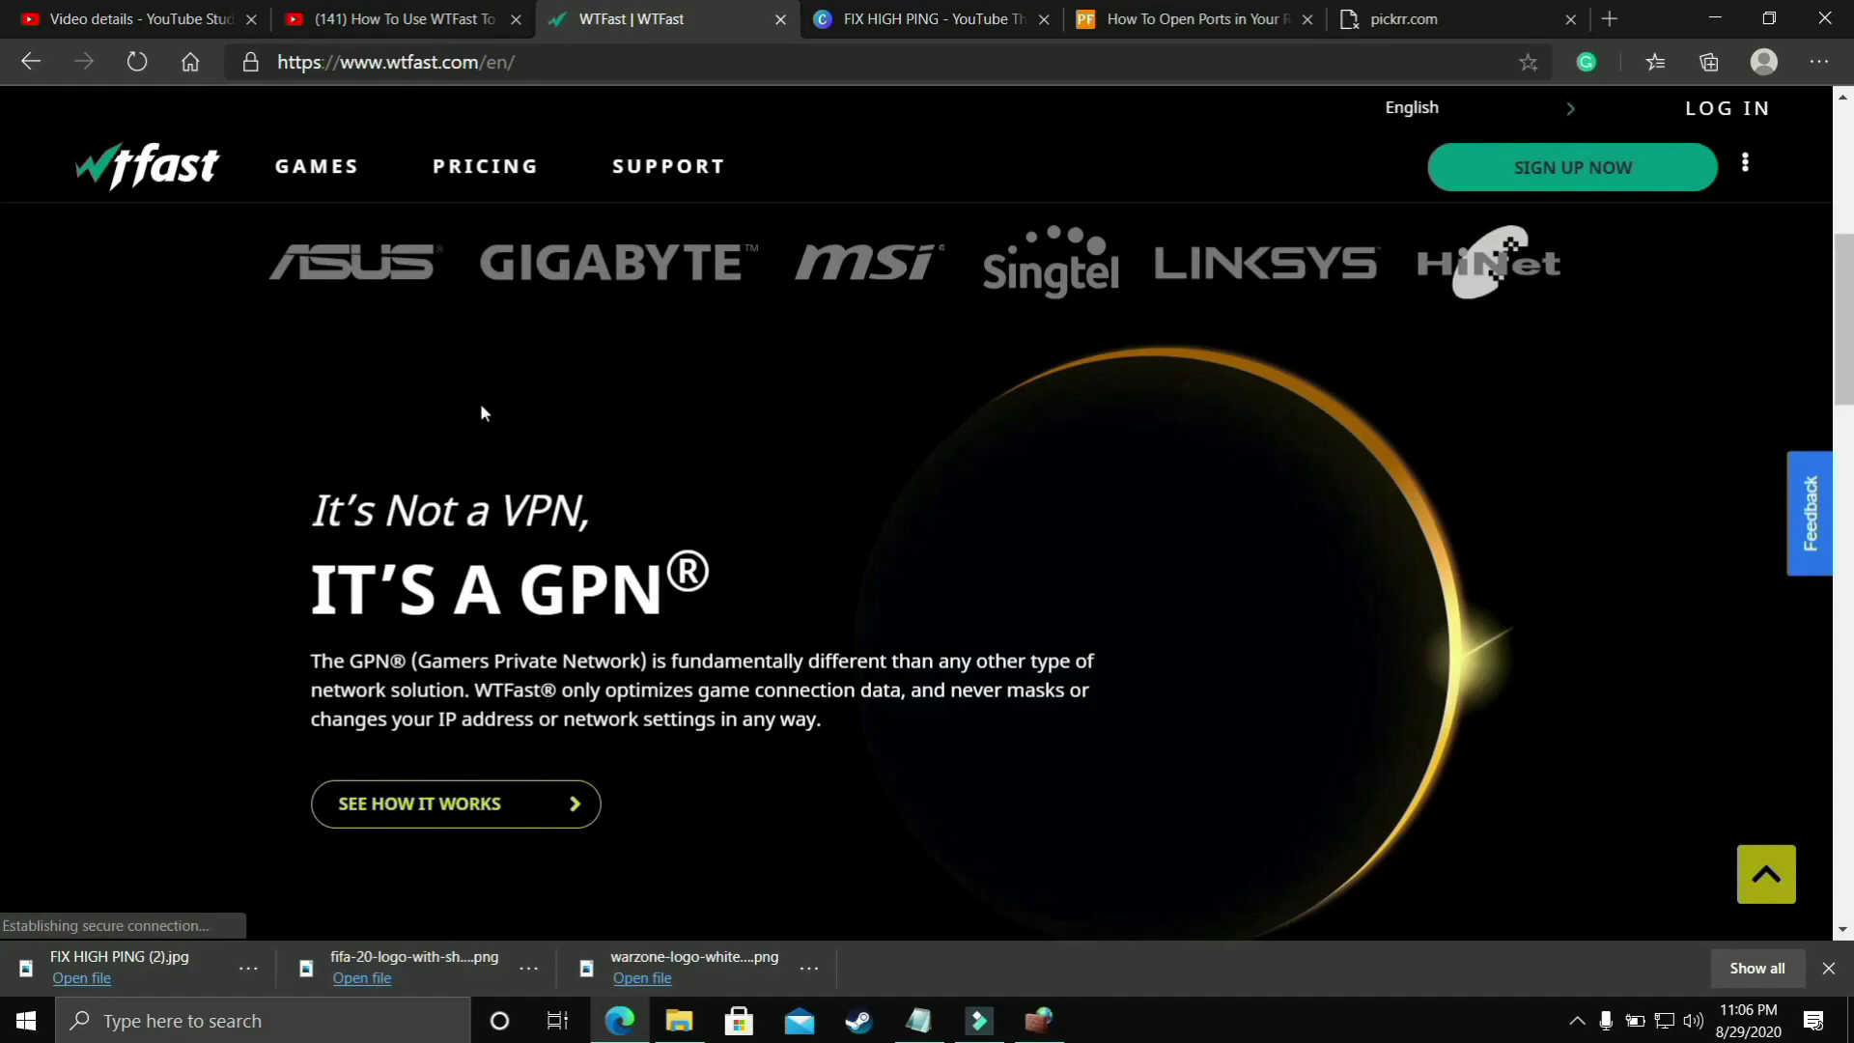
pyautogui.scroll(-6, 776, 490)
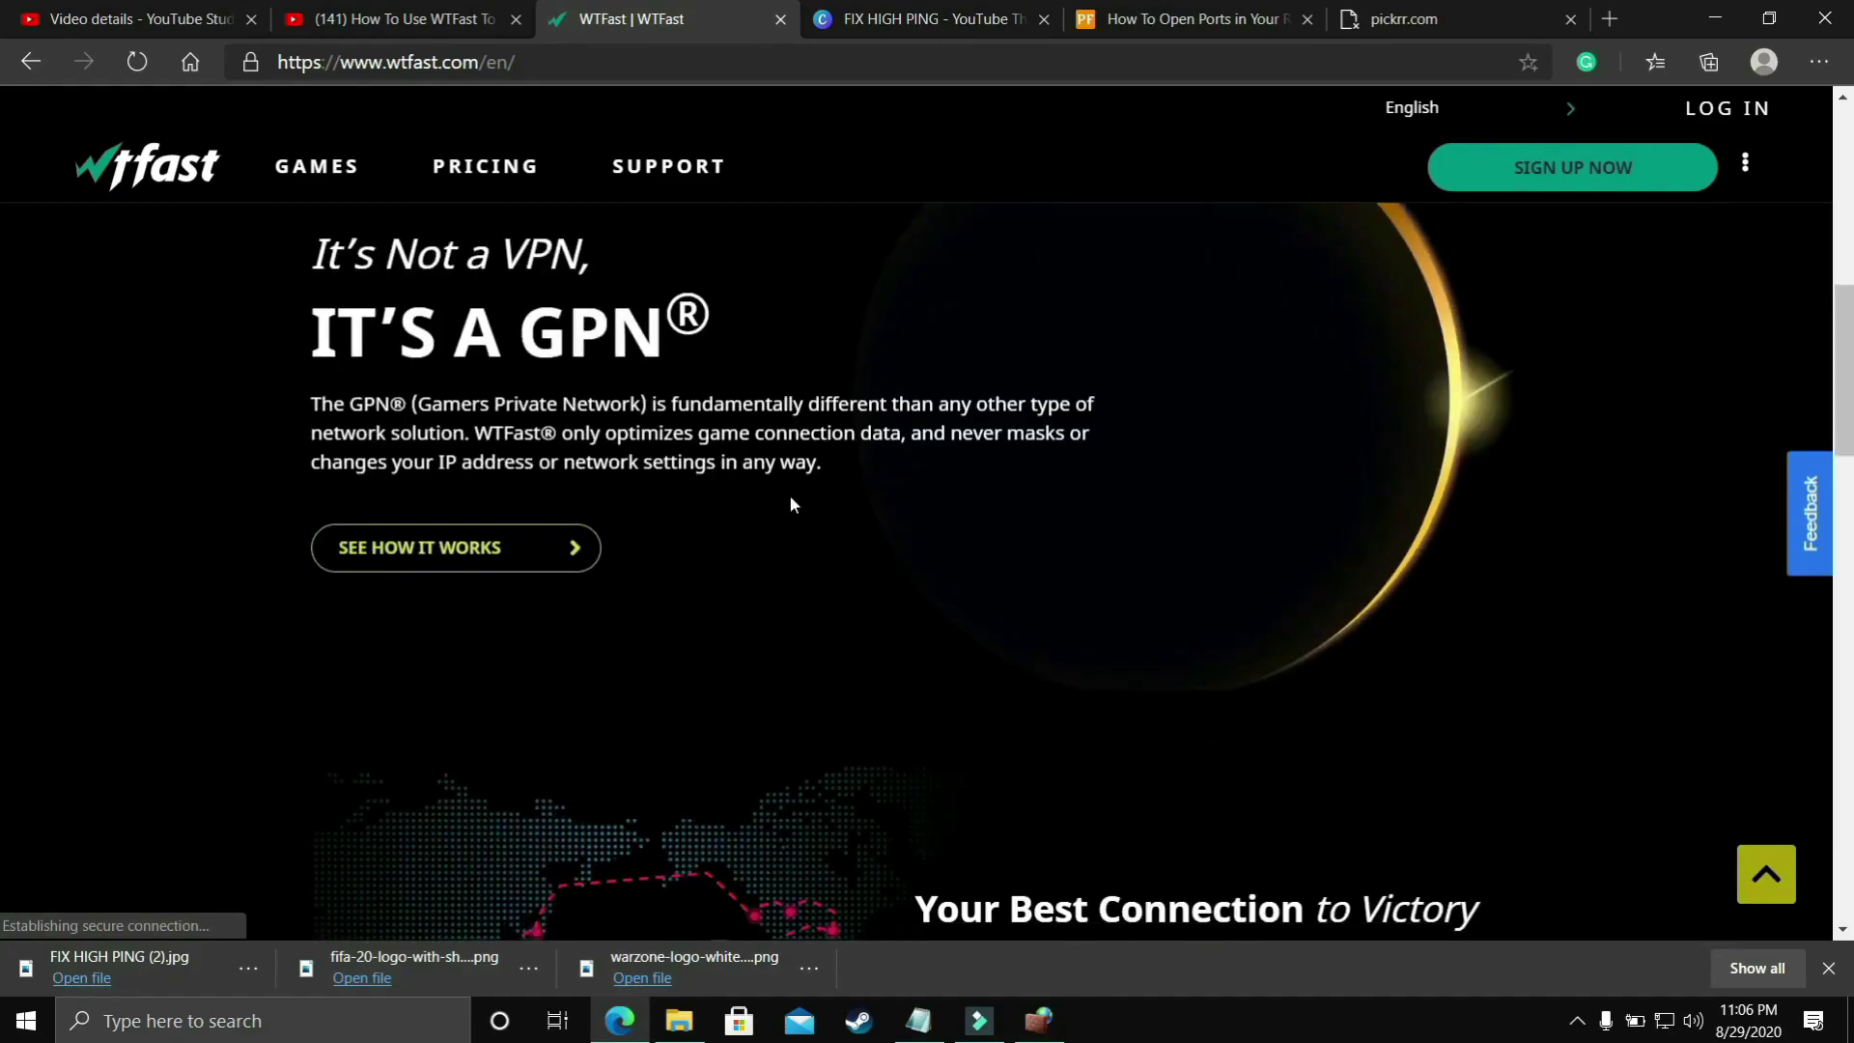
pyautogui.scroll(-5, 790, 497)
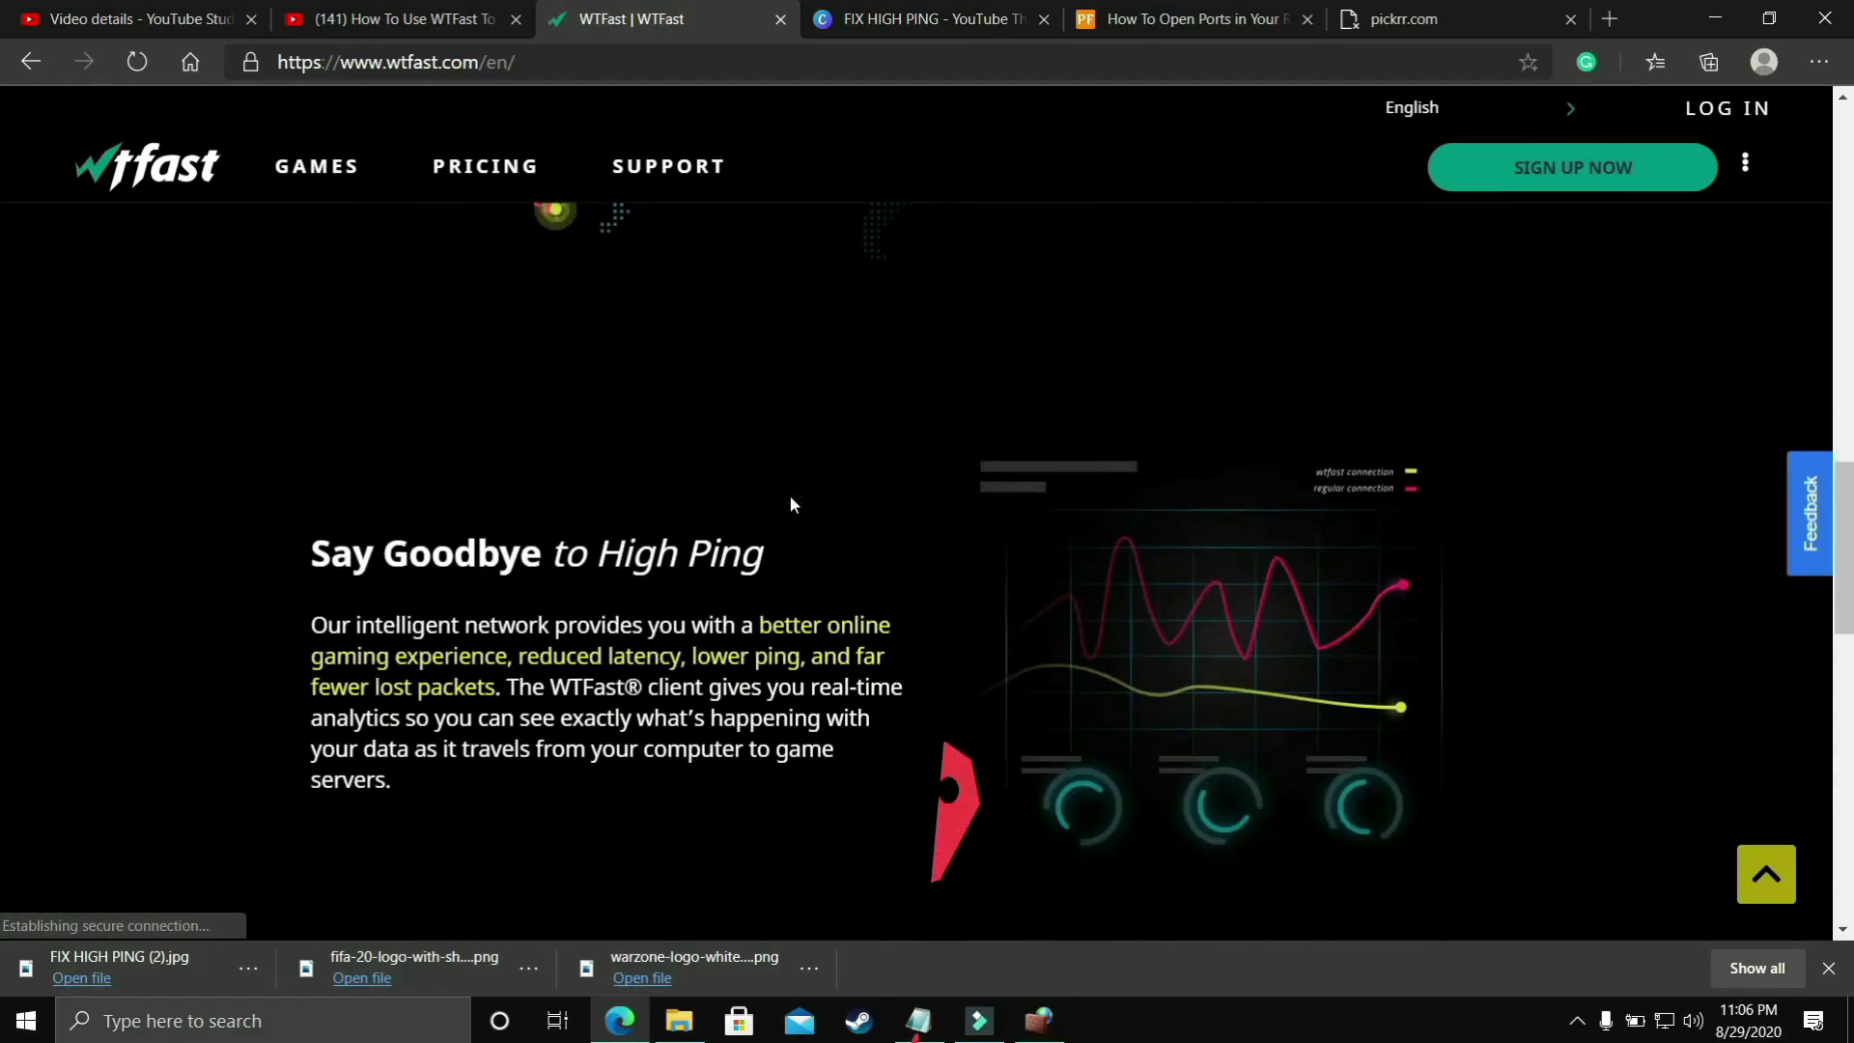
pyautogui.scroll(-5, 790, 504)
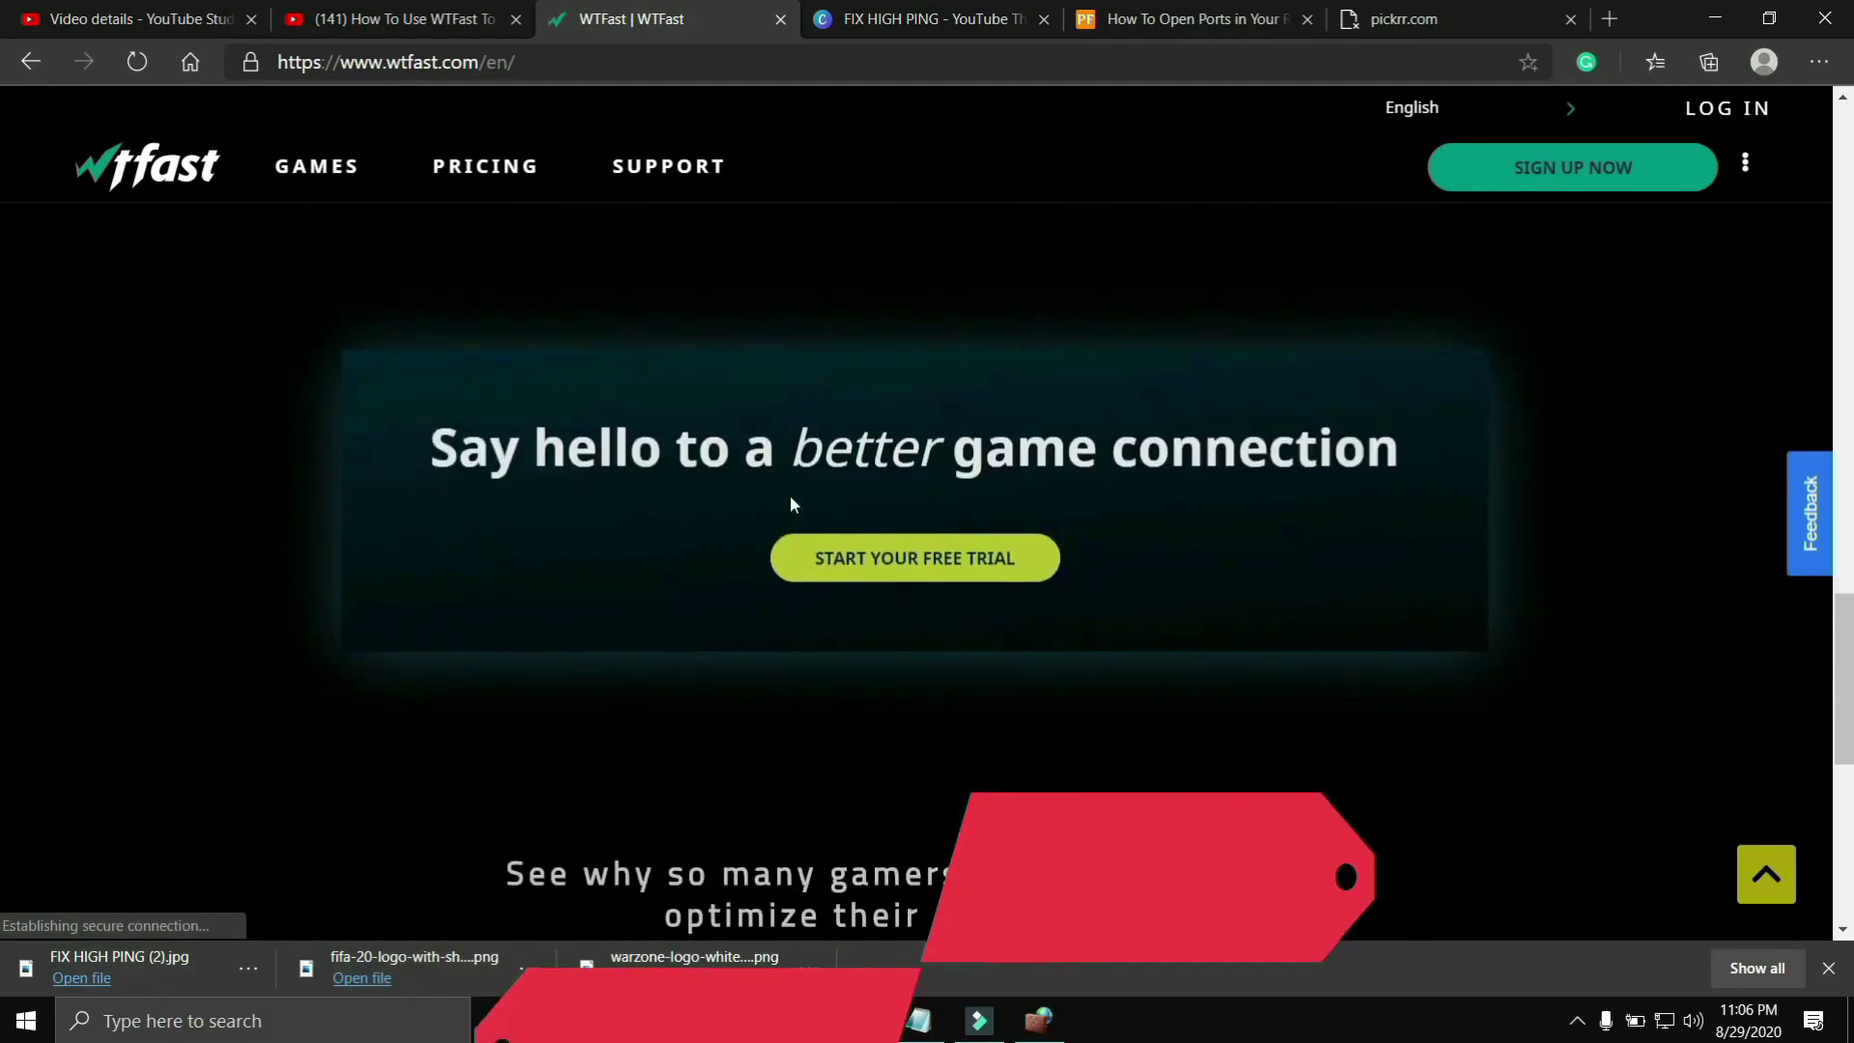
pyautogui.scroll(-6, 982, 377)
# Switch to the WTFast low-ping tutorial and skip it from 4:39 to about 5:24
pyautogui.click(333, 13)
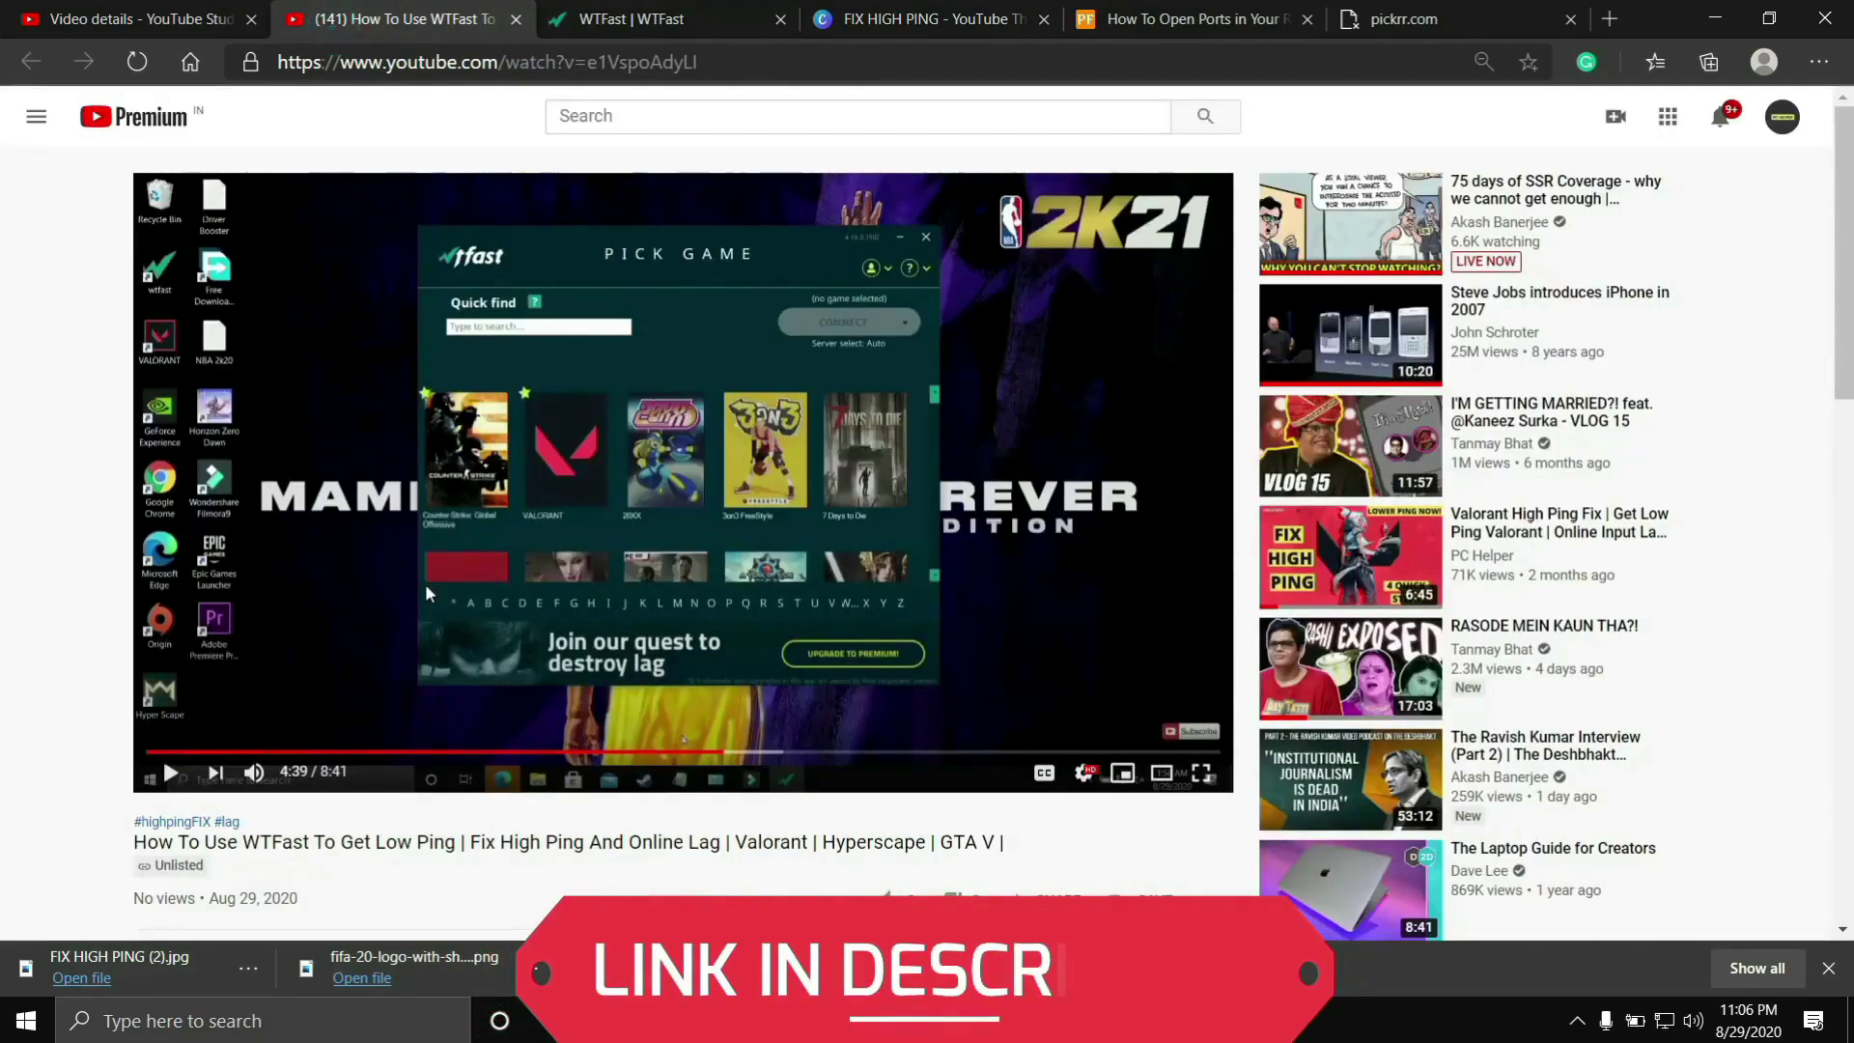
pyautogui.moveTo(689, 753); pyautogui.dragTo(753, 752)
pyautogui.scroll(2, 605, 813)
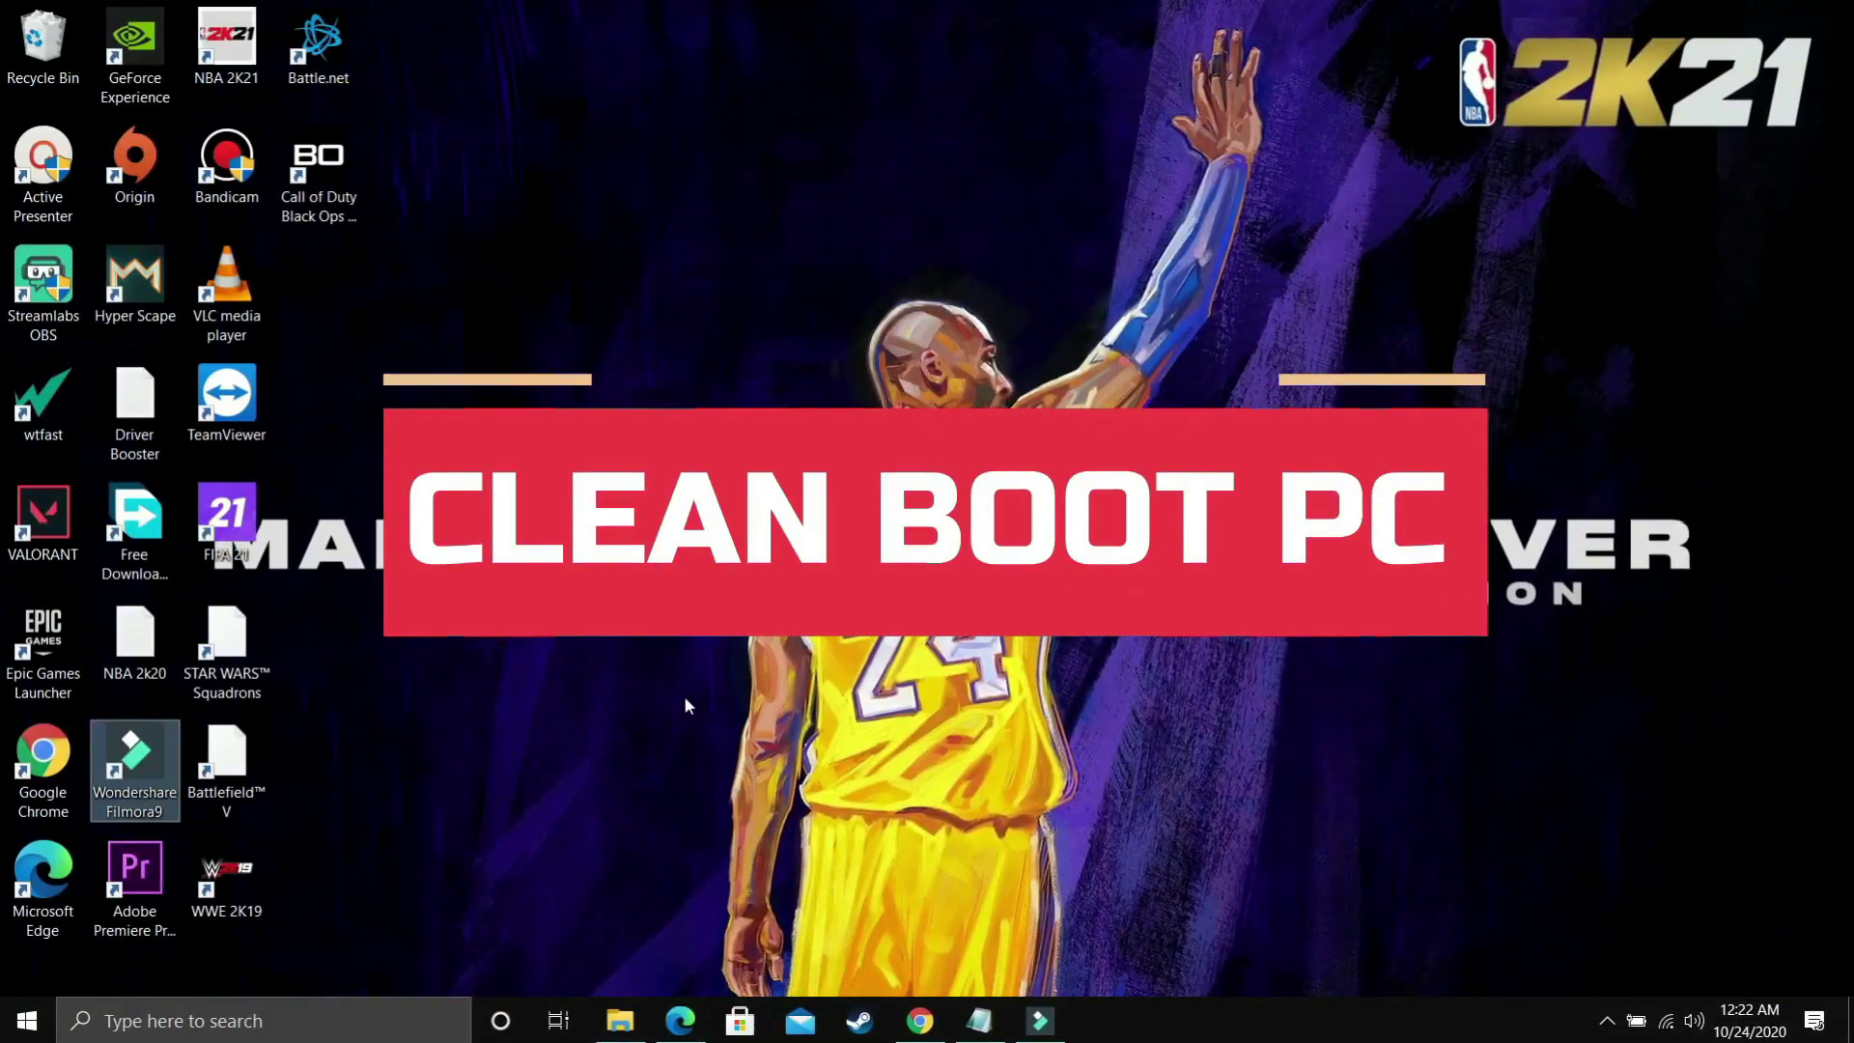
# Show the Clean Boot Windows 10 video in Edge and scroll through its channel description
pyautogui.click(679, 1021)
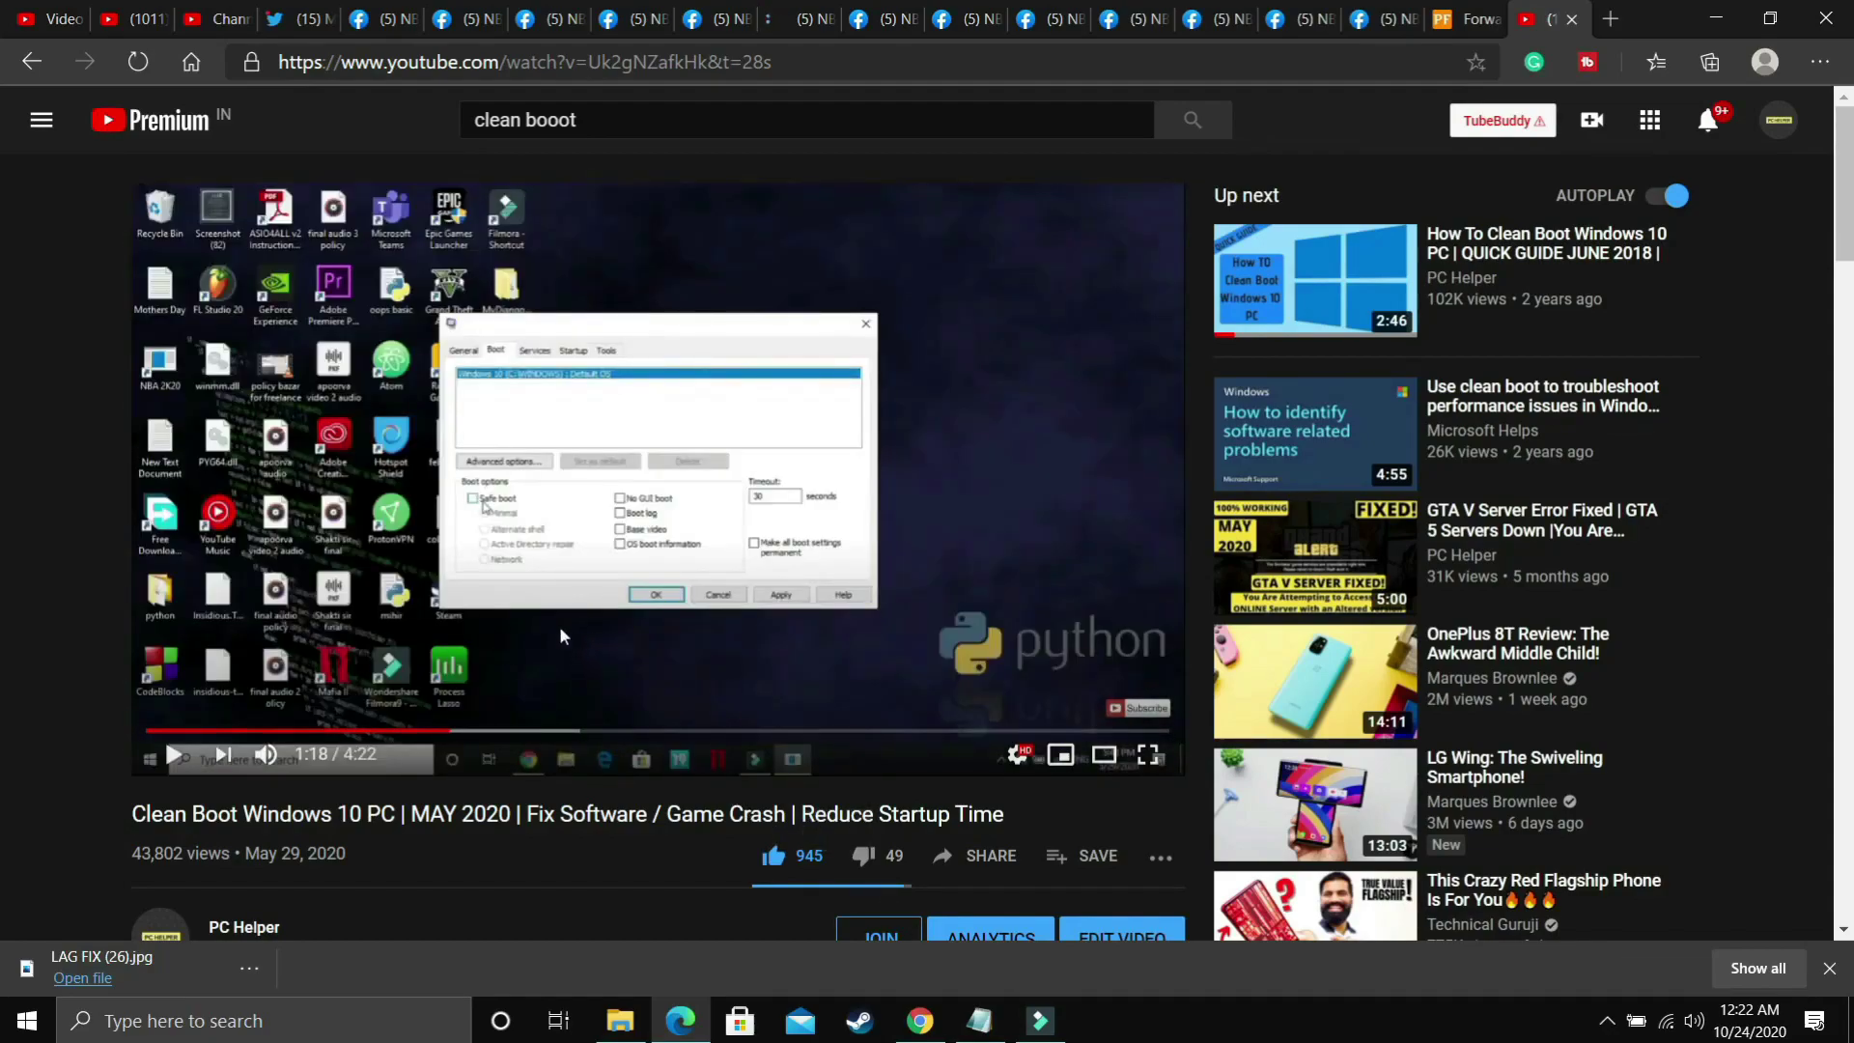
pyautogui.scroll(-3, 686, 646)
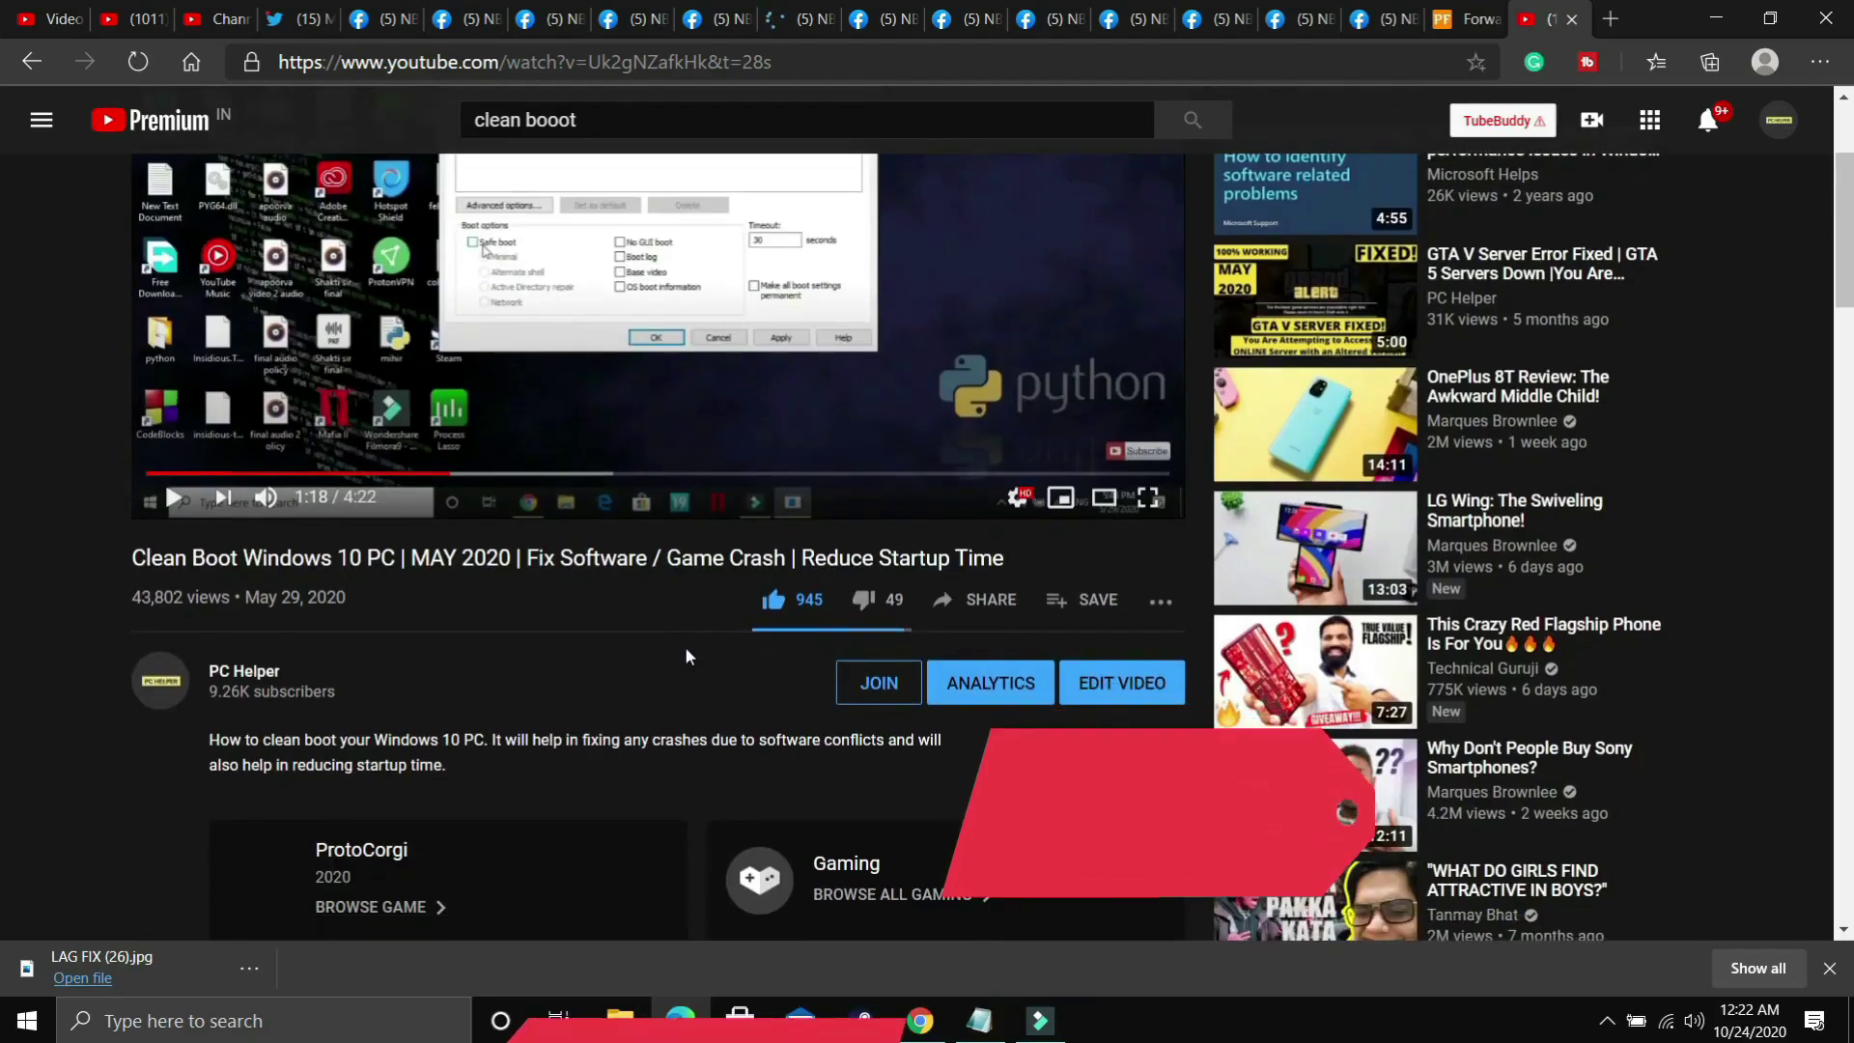
pyautogui.scroll(3, 640, 657)
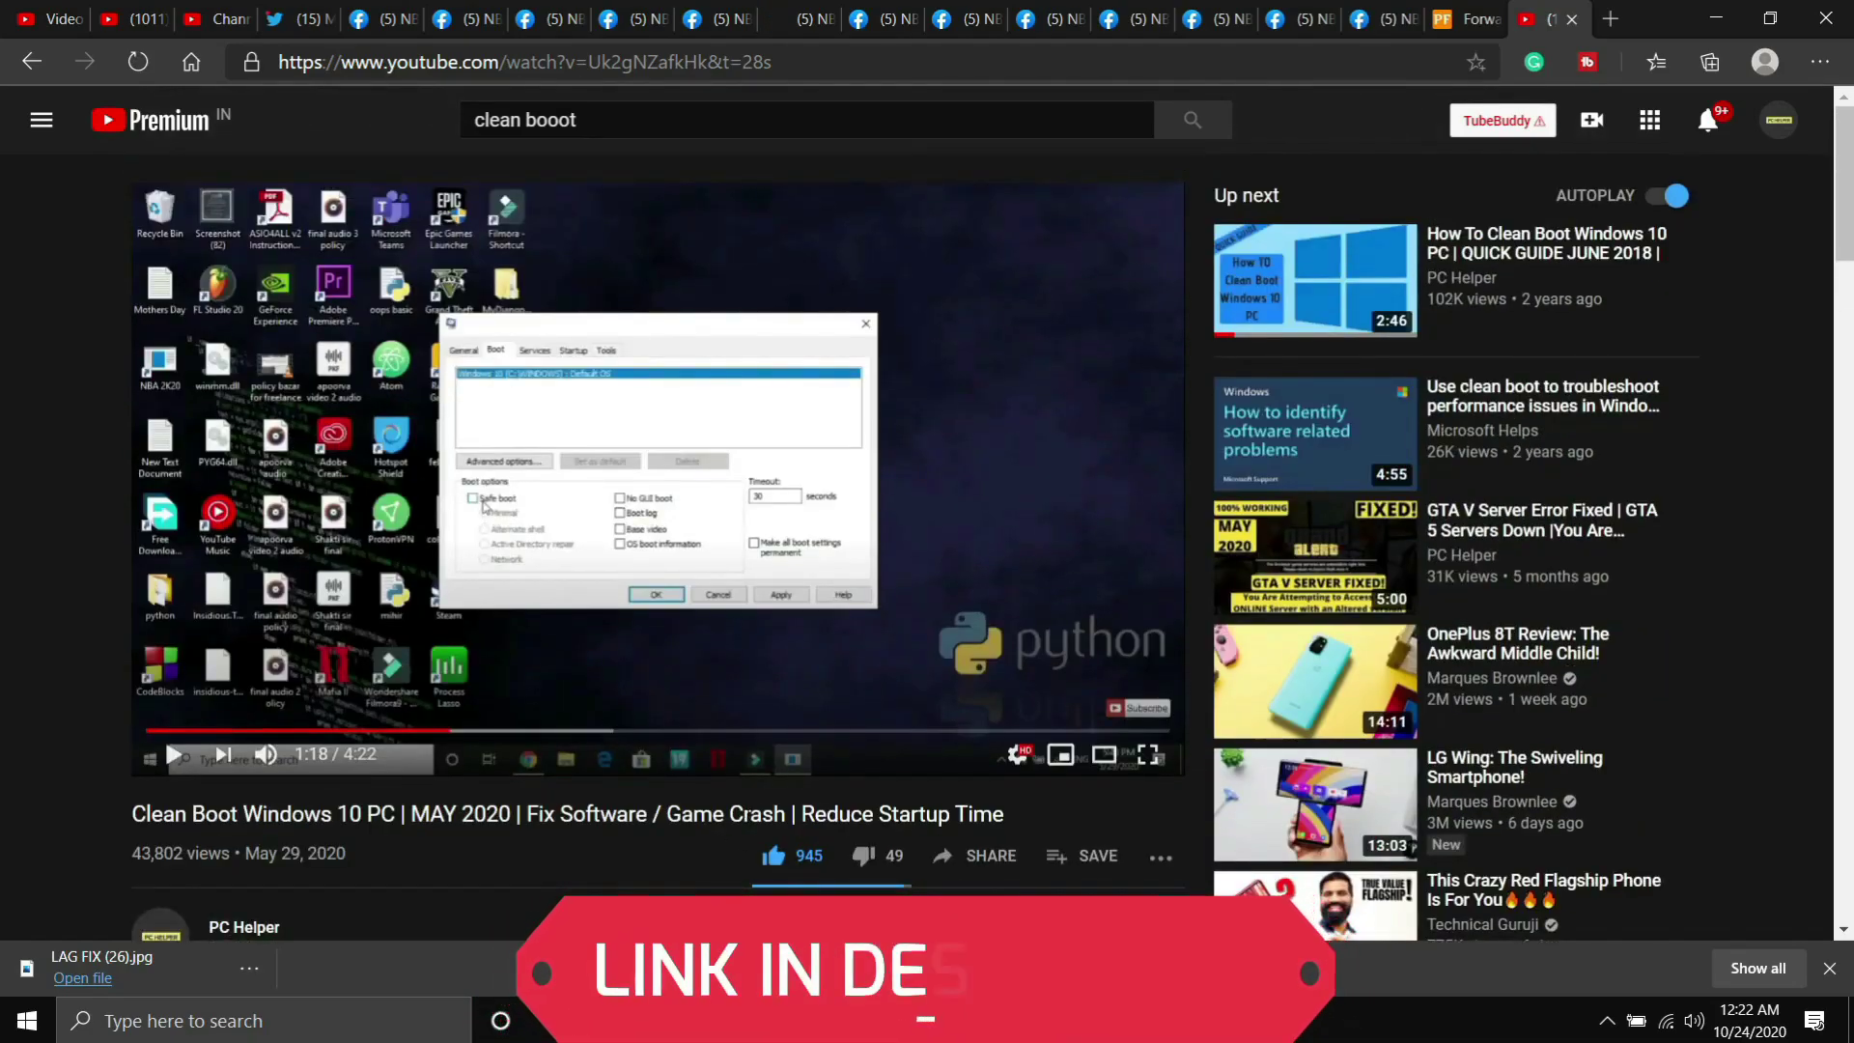
pyautogui.scroll(2, 752, 814)
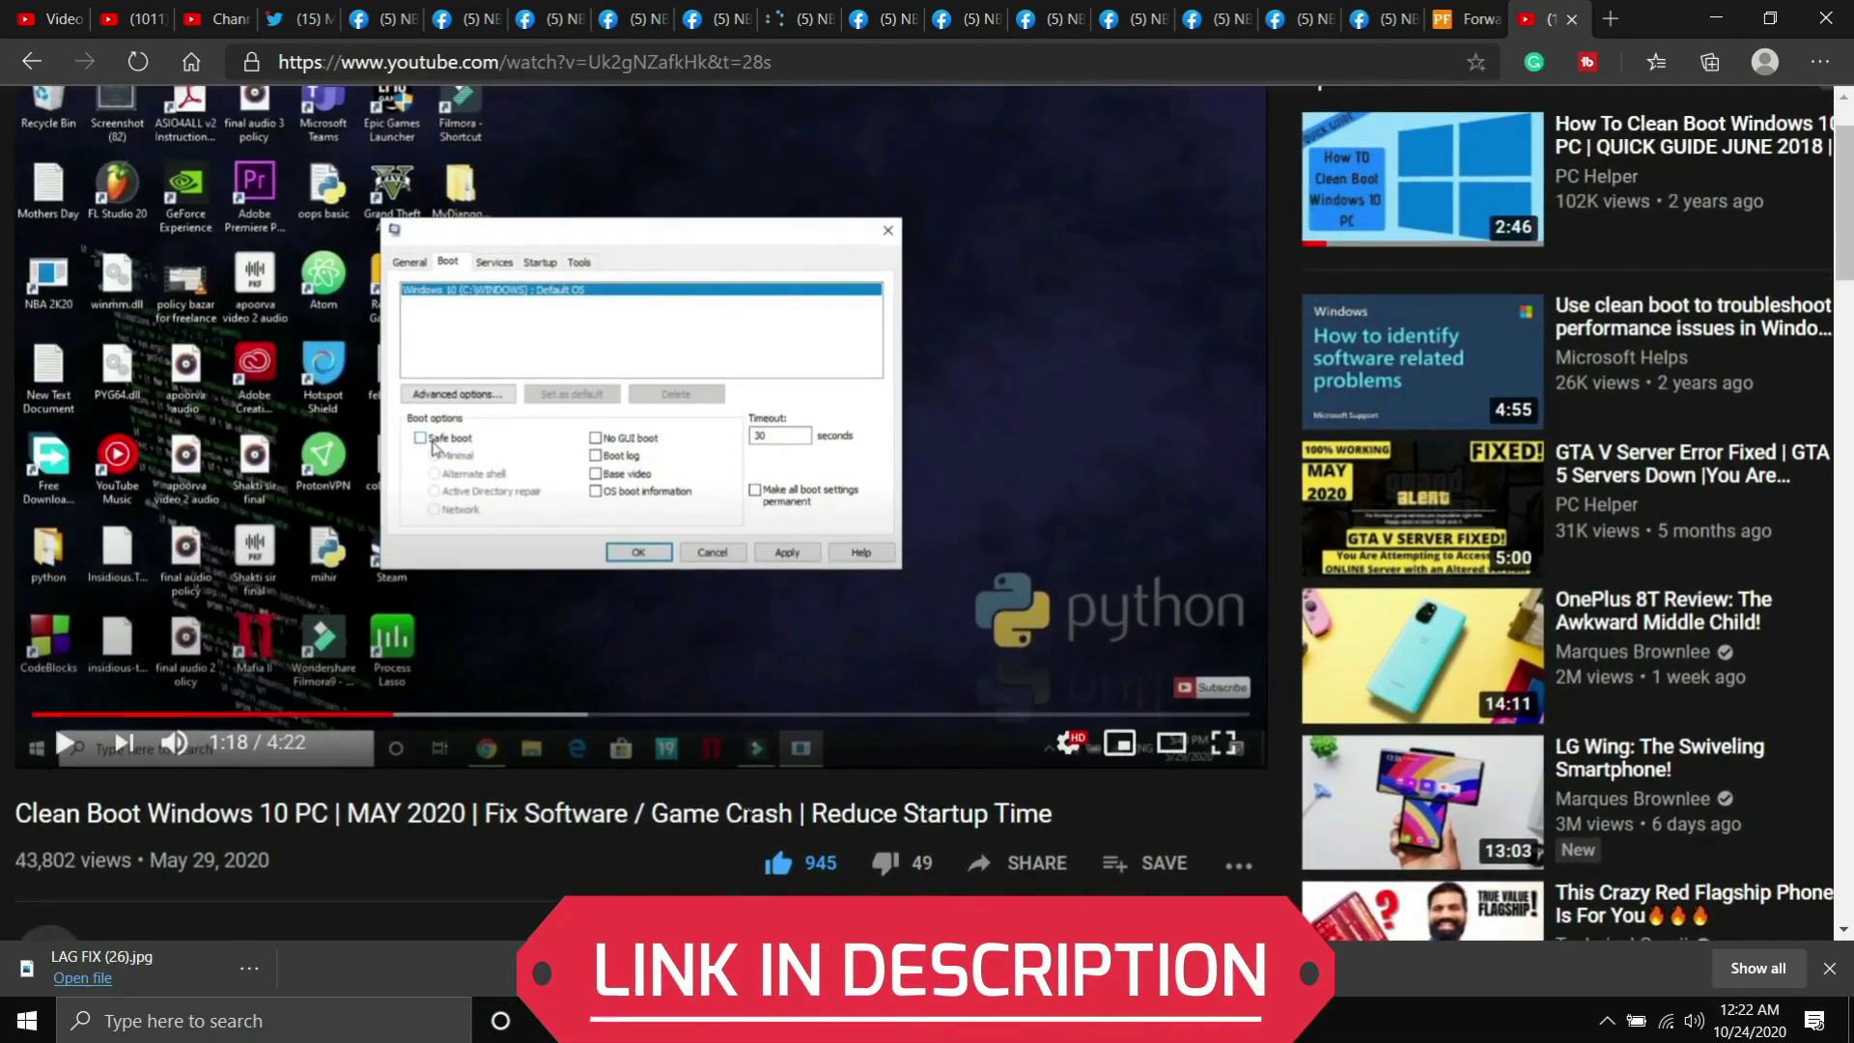
pyautogui.hscroll(-3, 748, 816)
pyautogui.scroll(-1, 748, 816)
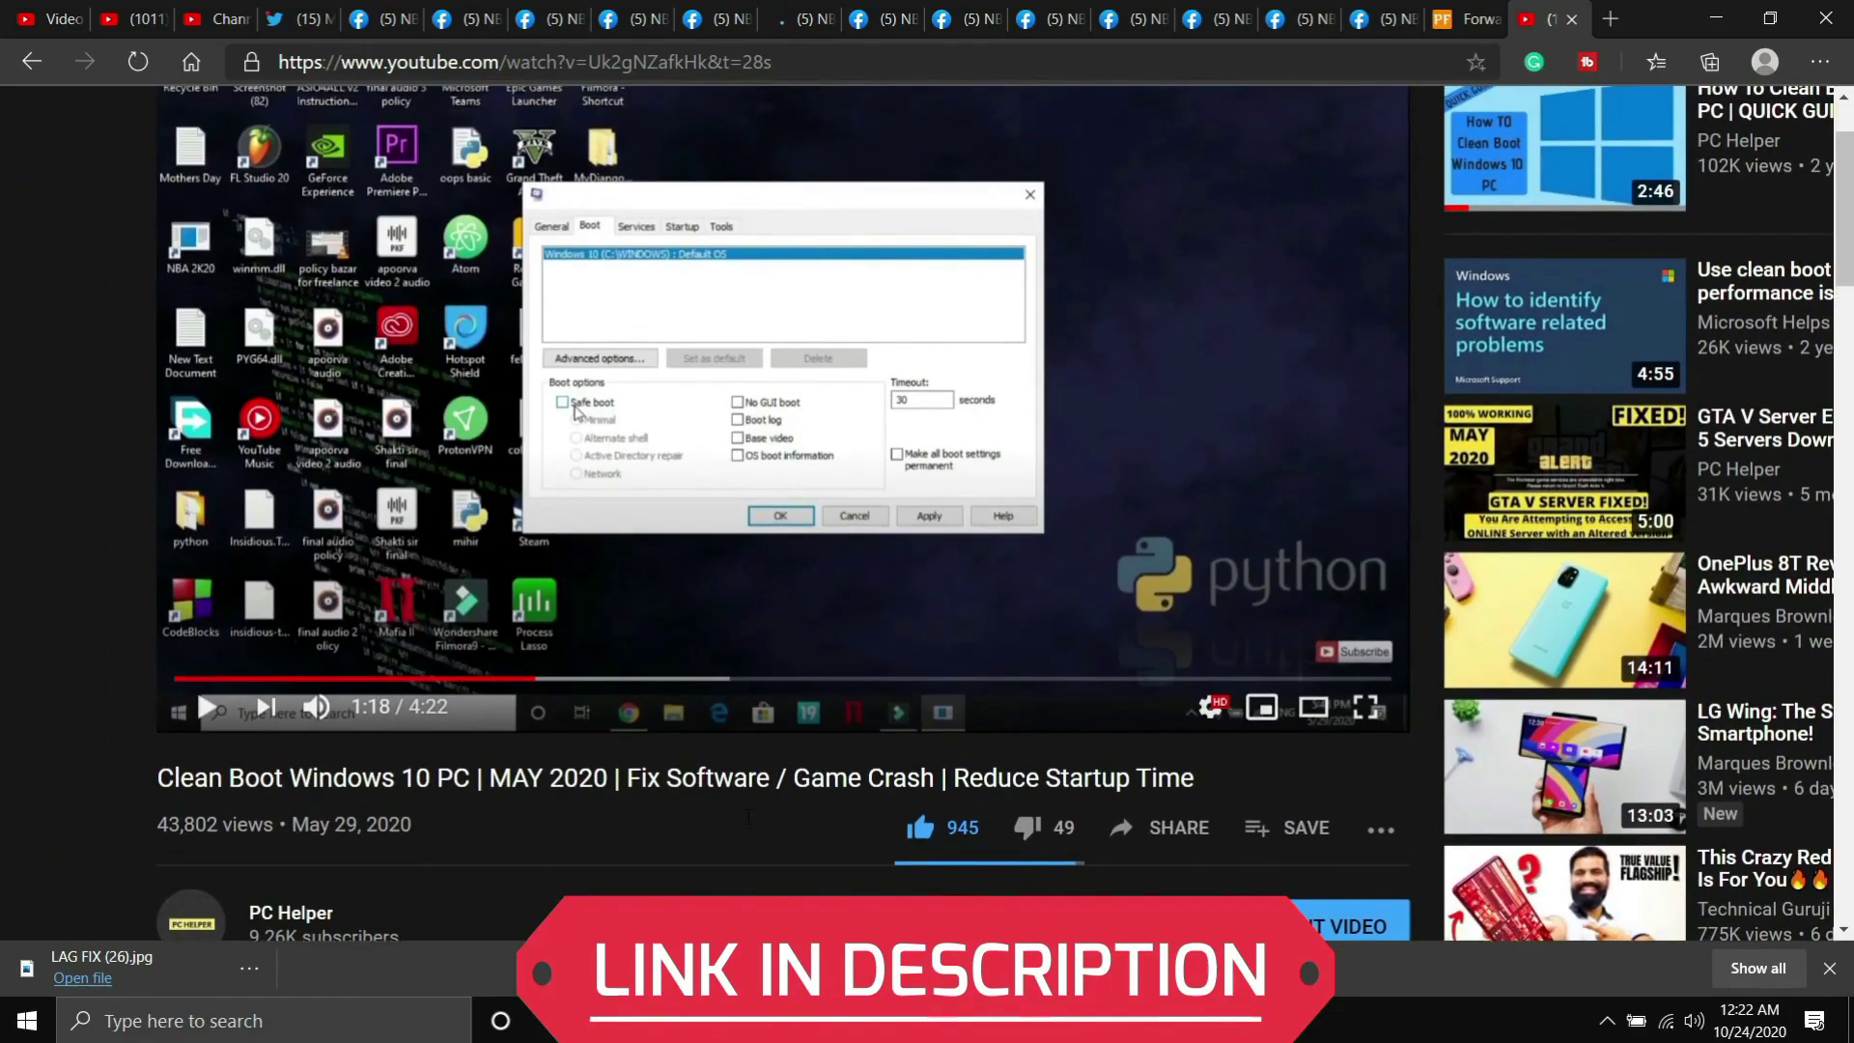
pyautogui.scroll(2, 749, 816)
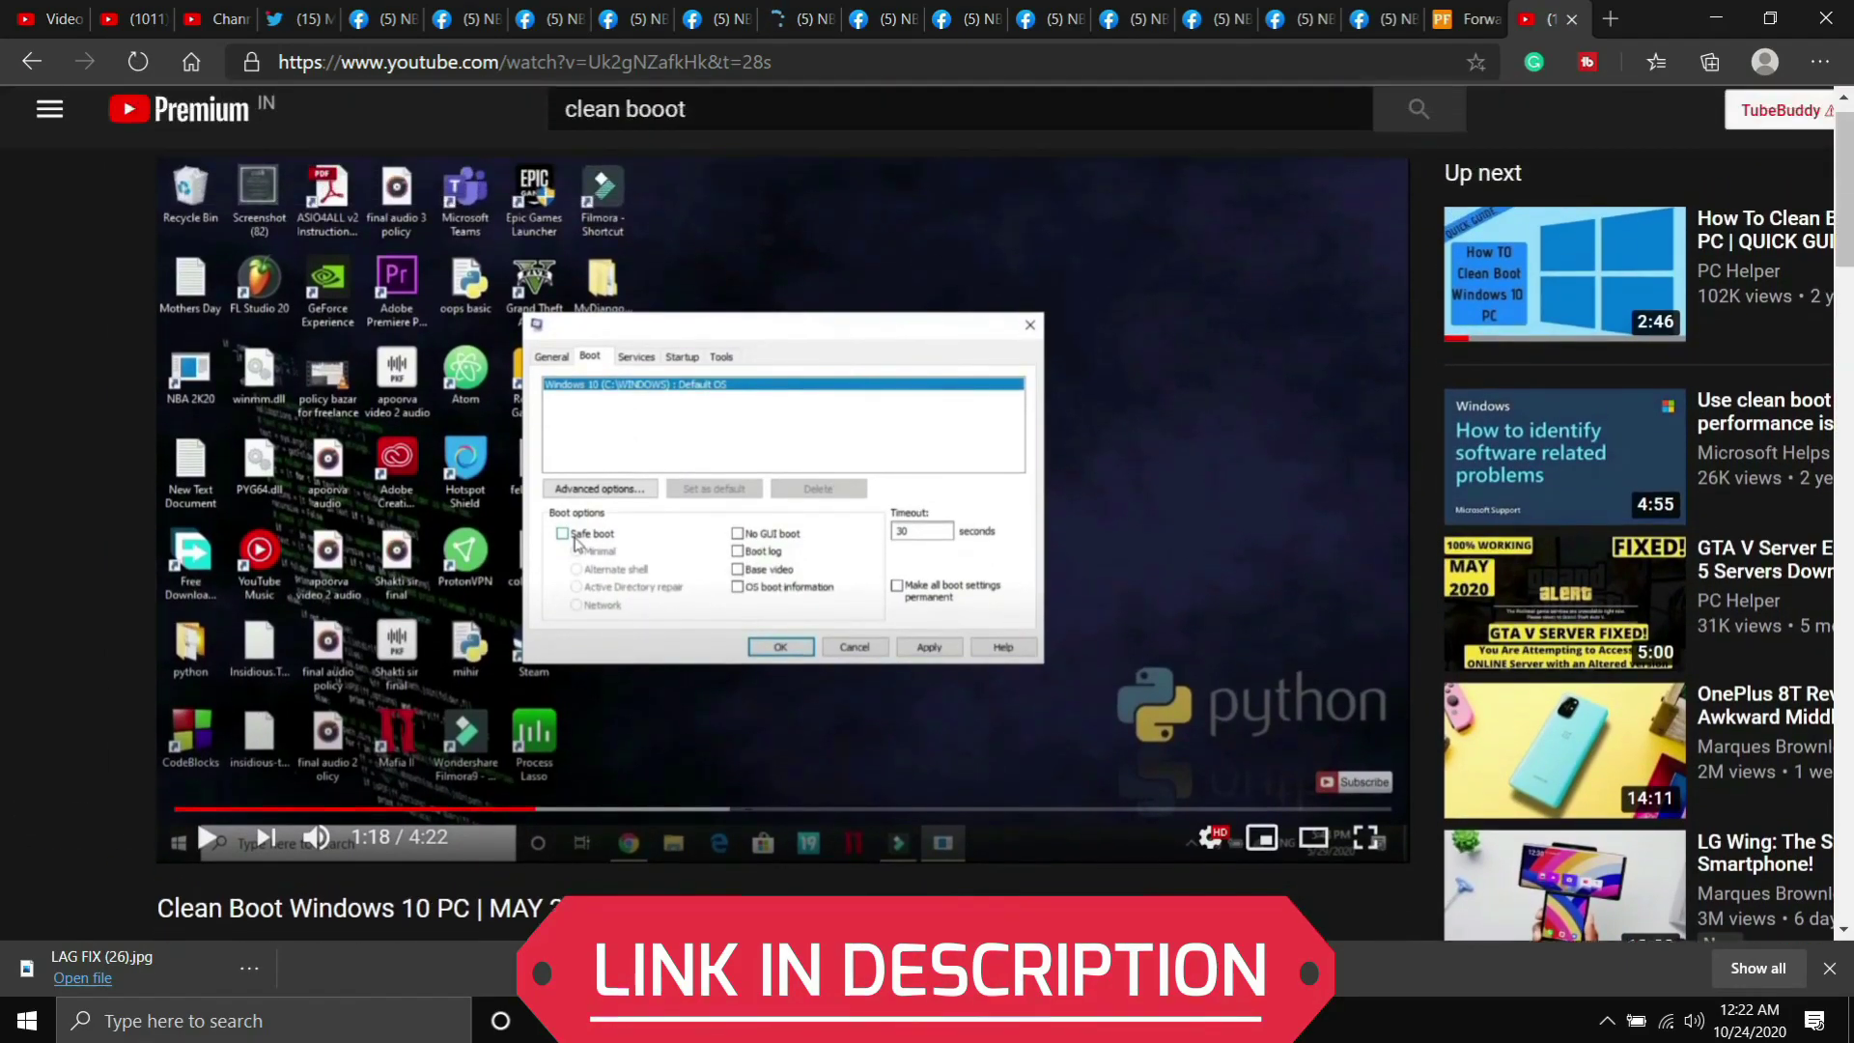
pyautogui.scroll(-2, 746, 814)
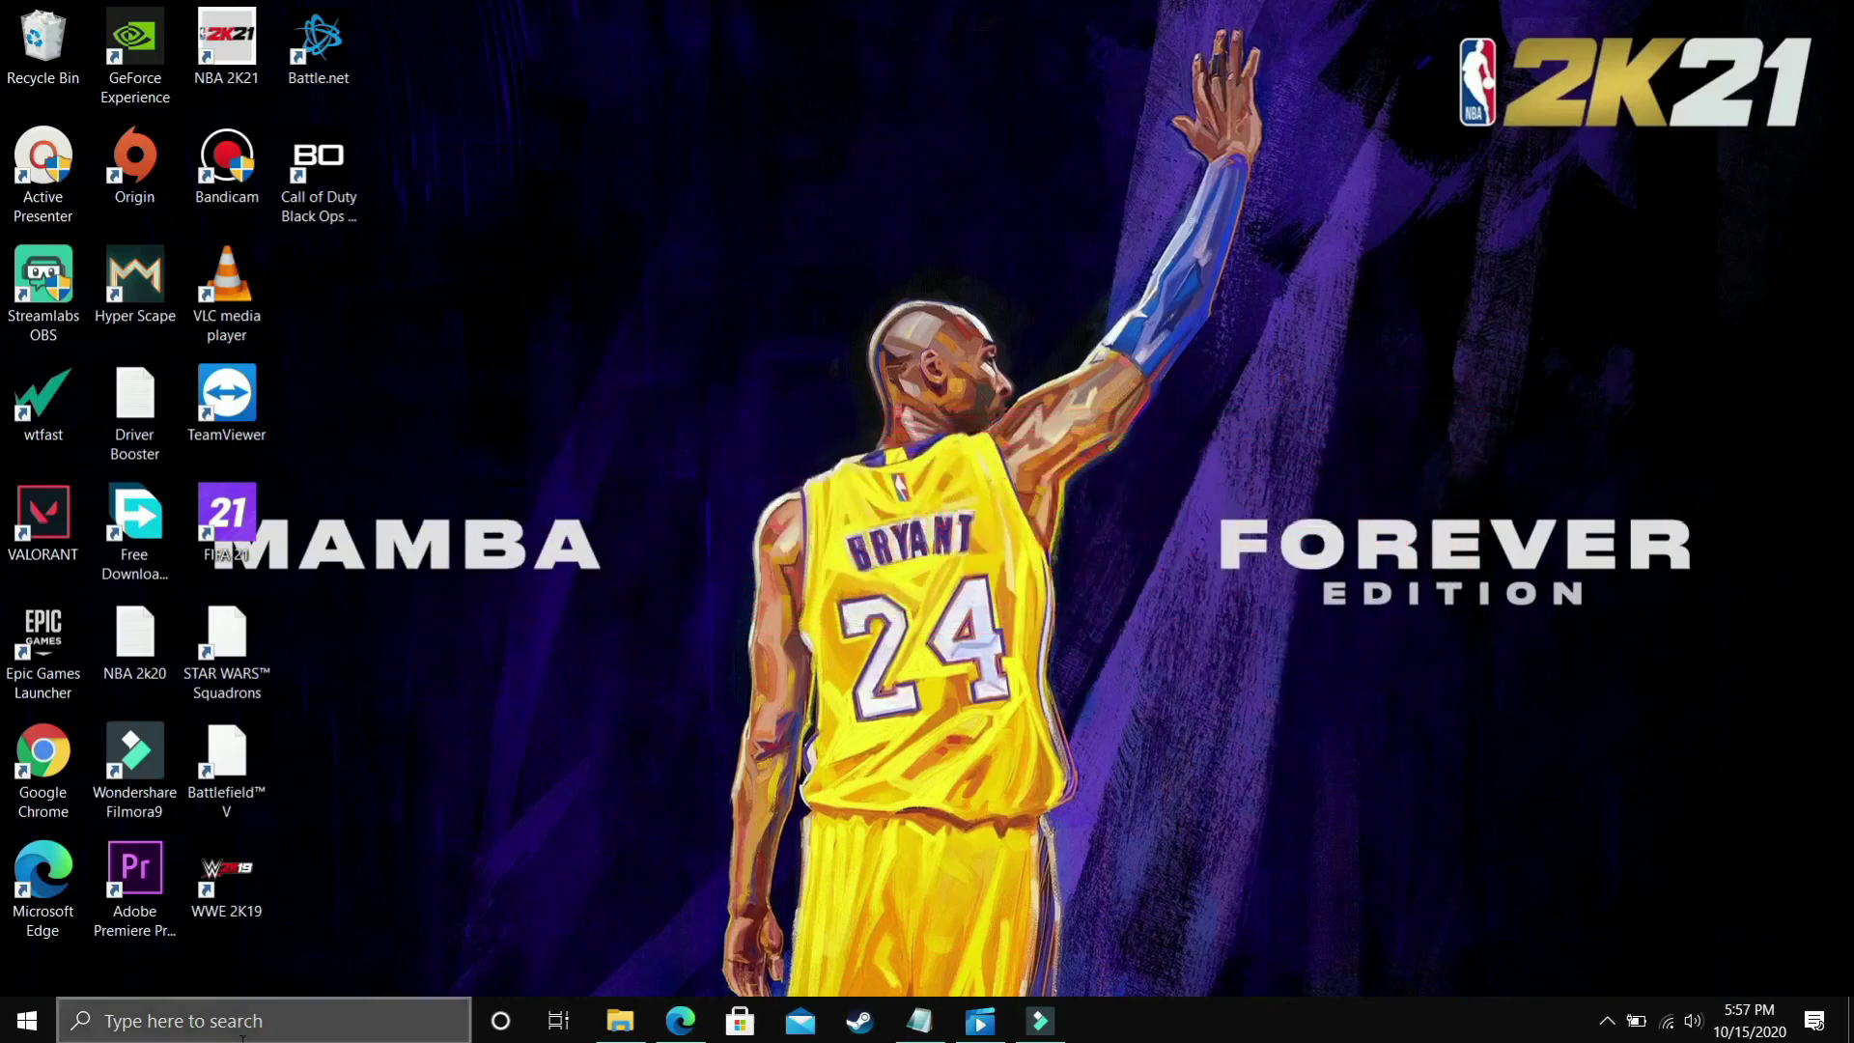
# Open Command Prompt via a 'cmd' search, ping 1.1.1.1 and highlight the 11ms average
pyautogui.click(193, 1020)
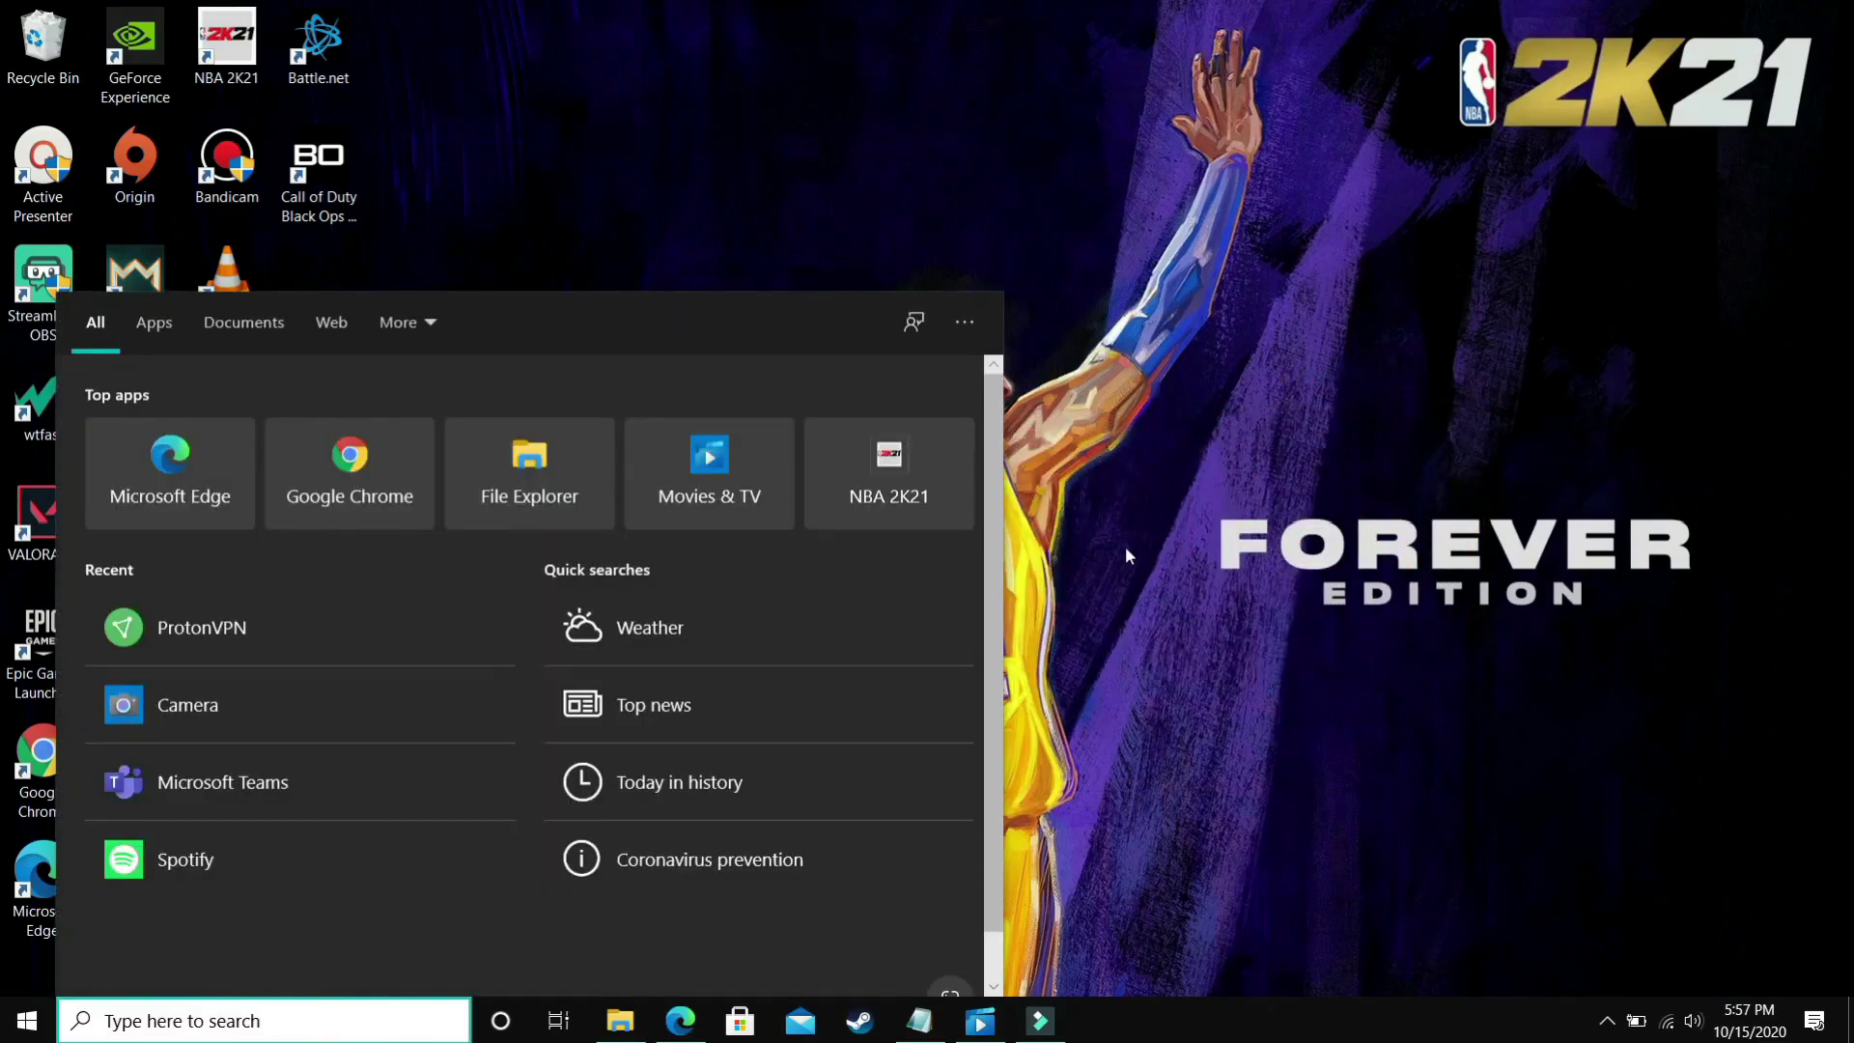
pyautogui.write('cmd')
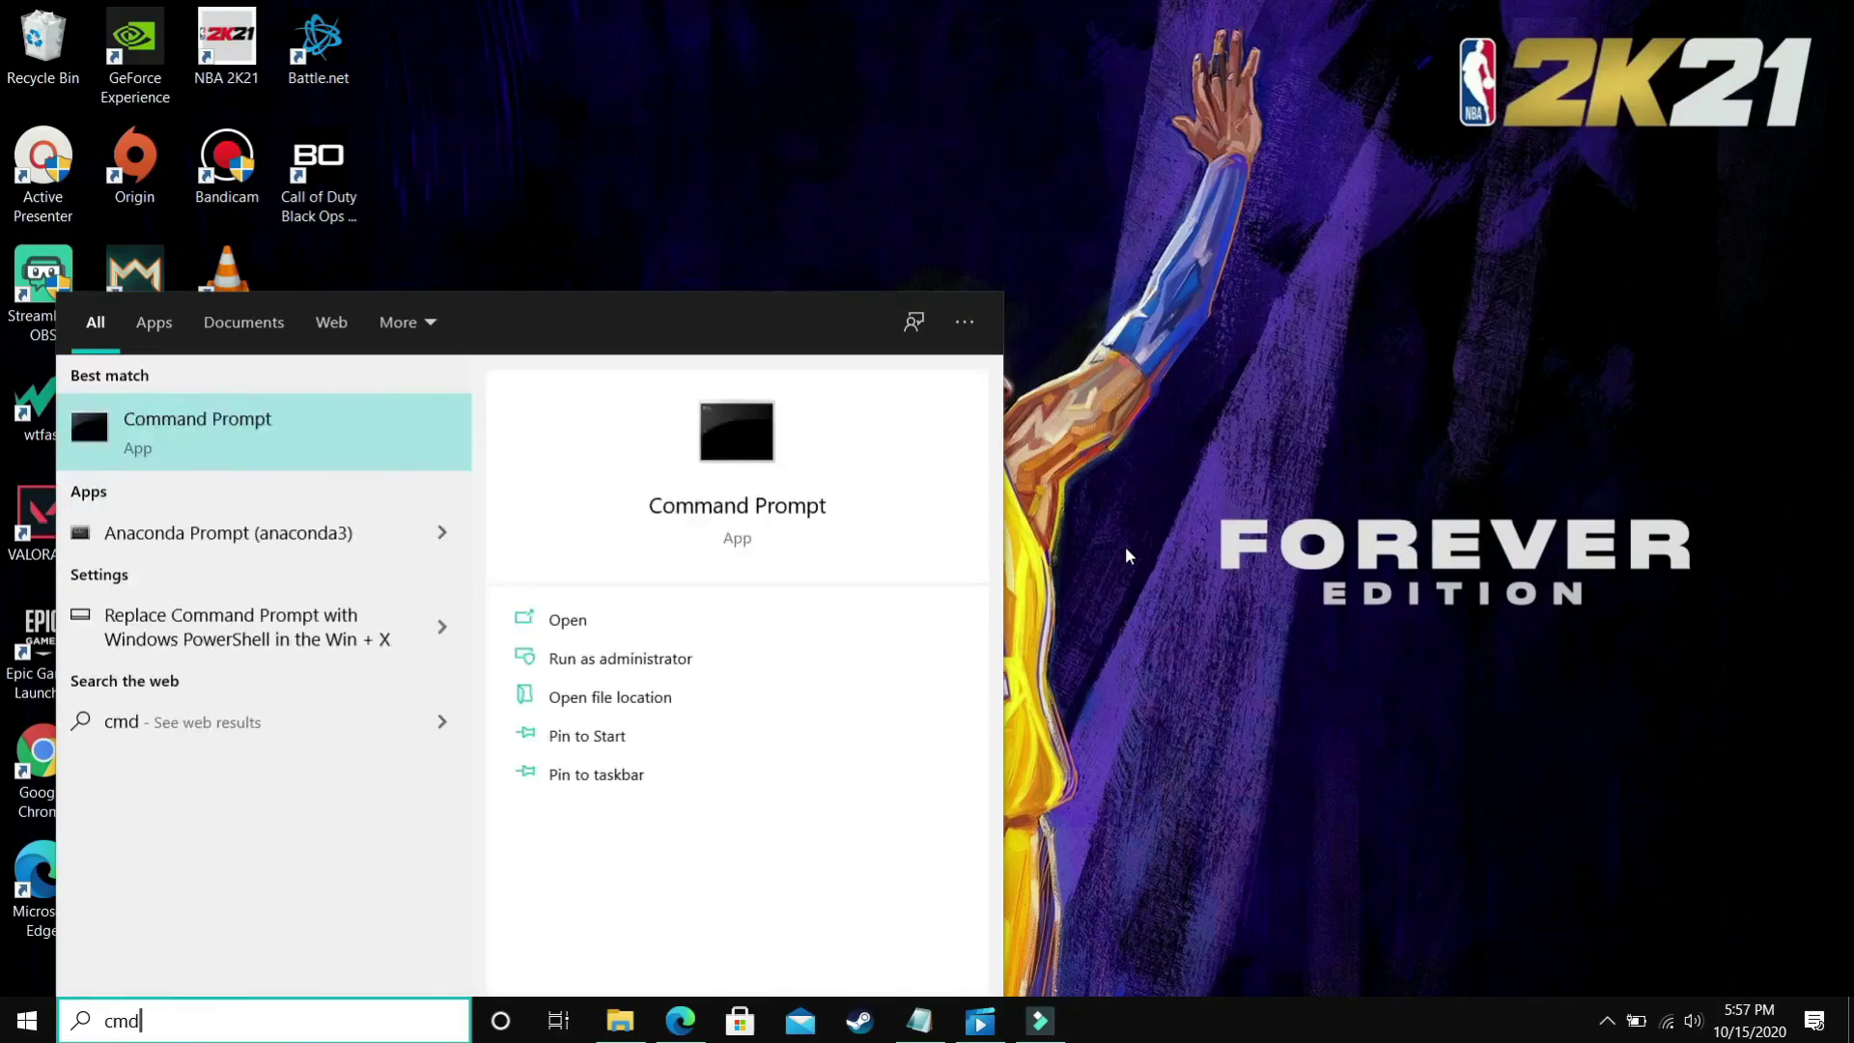
pyautogui.press('Return')
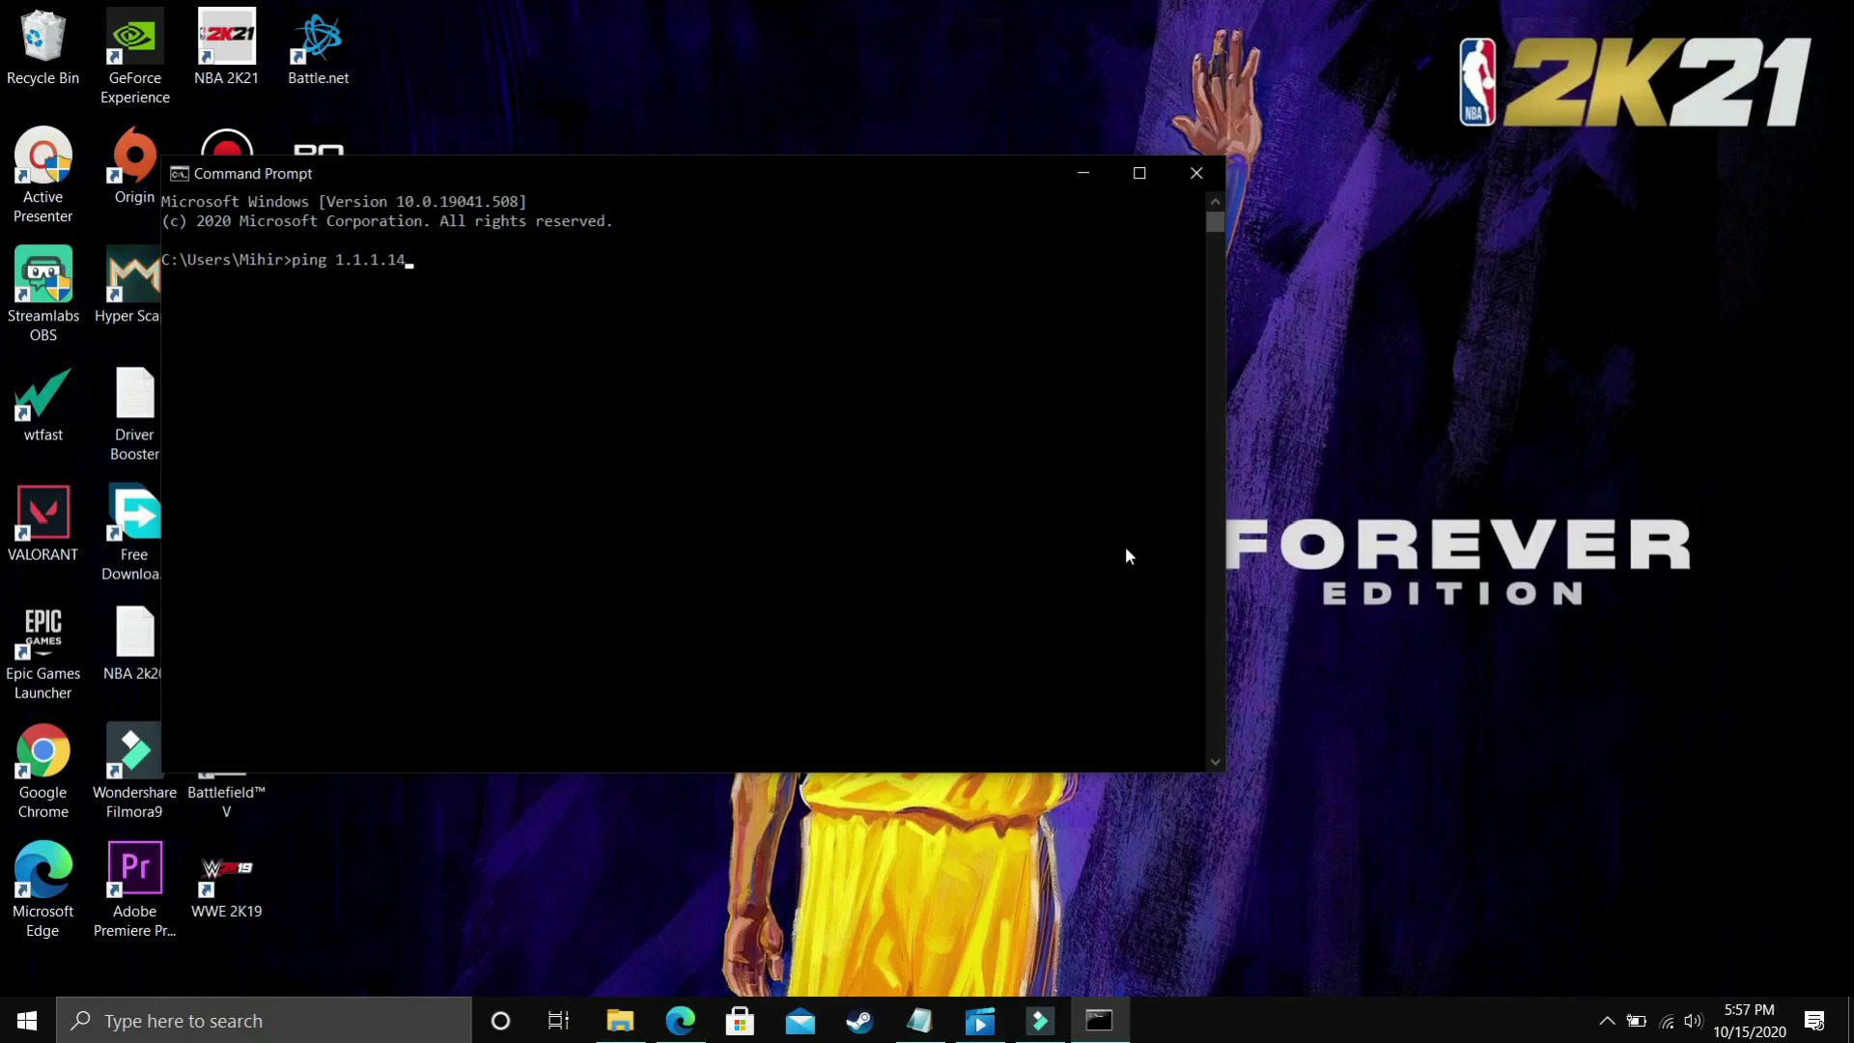
pyautogui.press('Return')
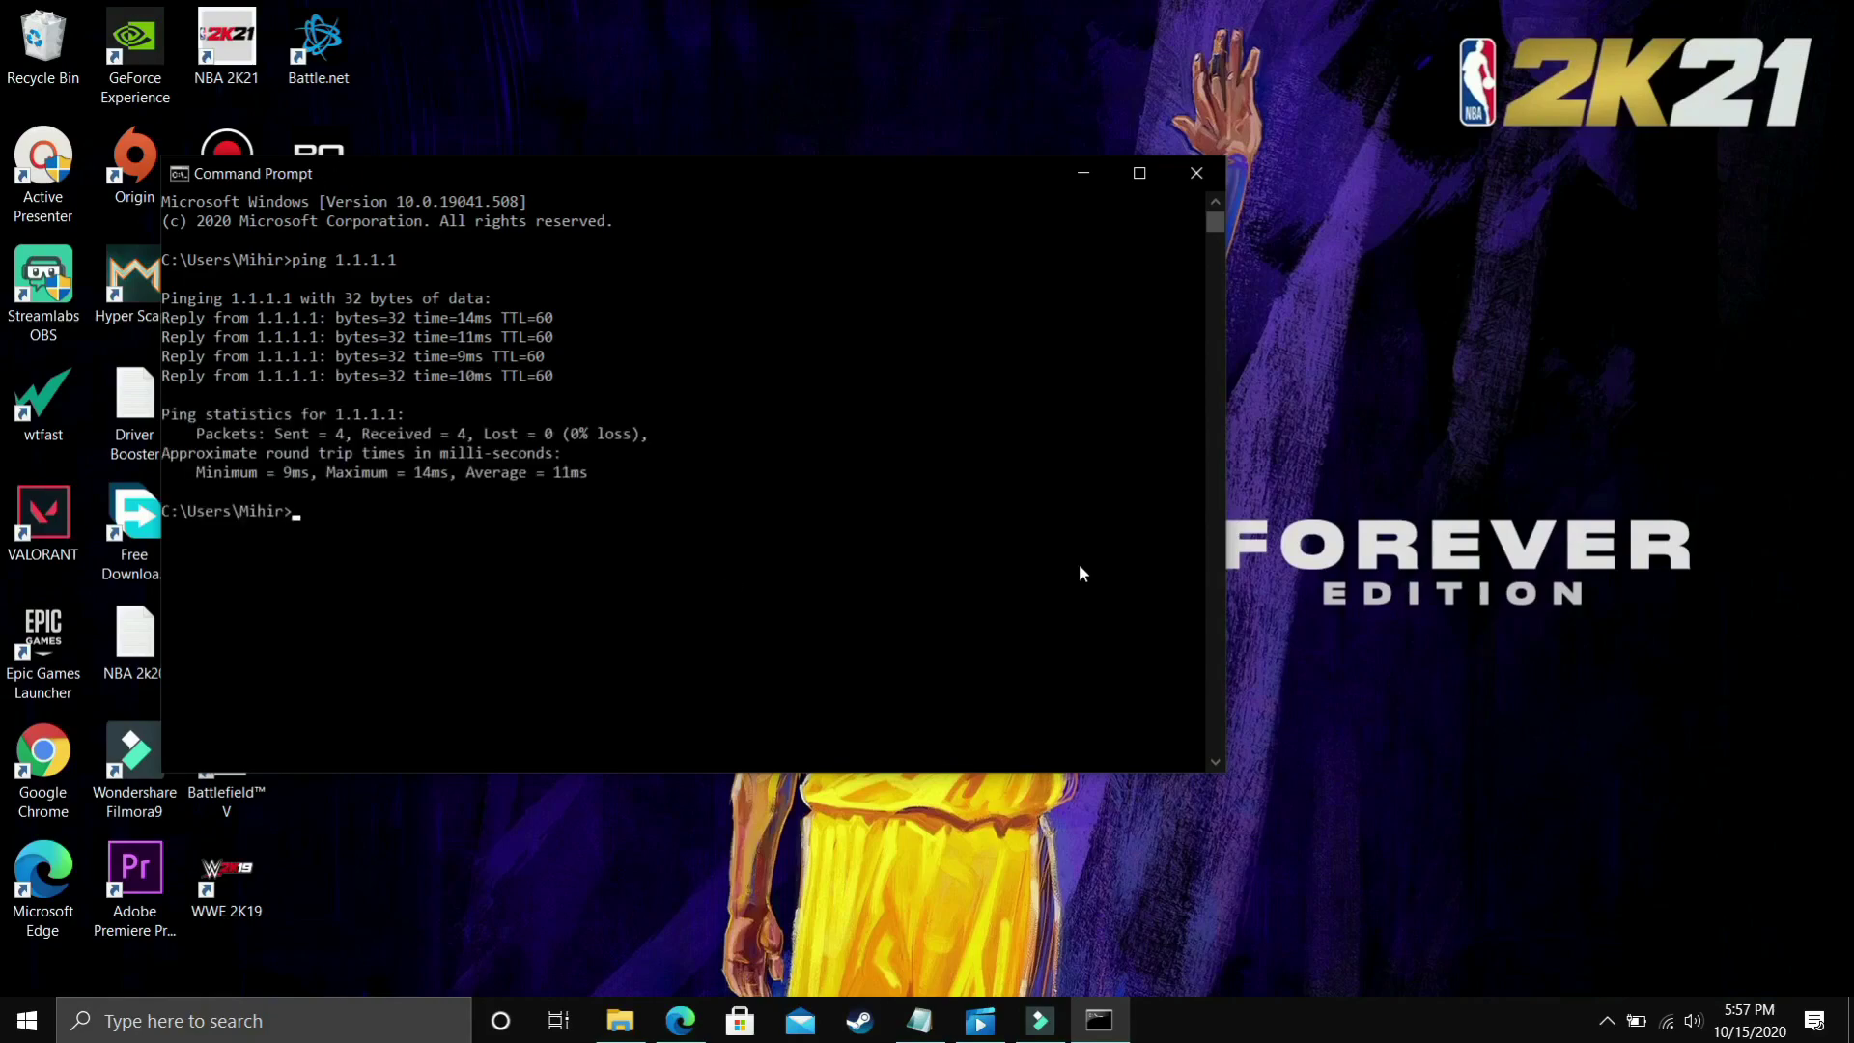
pyautogui.moveTo(468, 473); pyautogui.dragTo(558, 483)
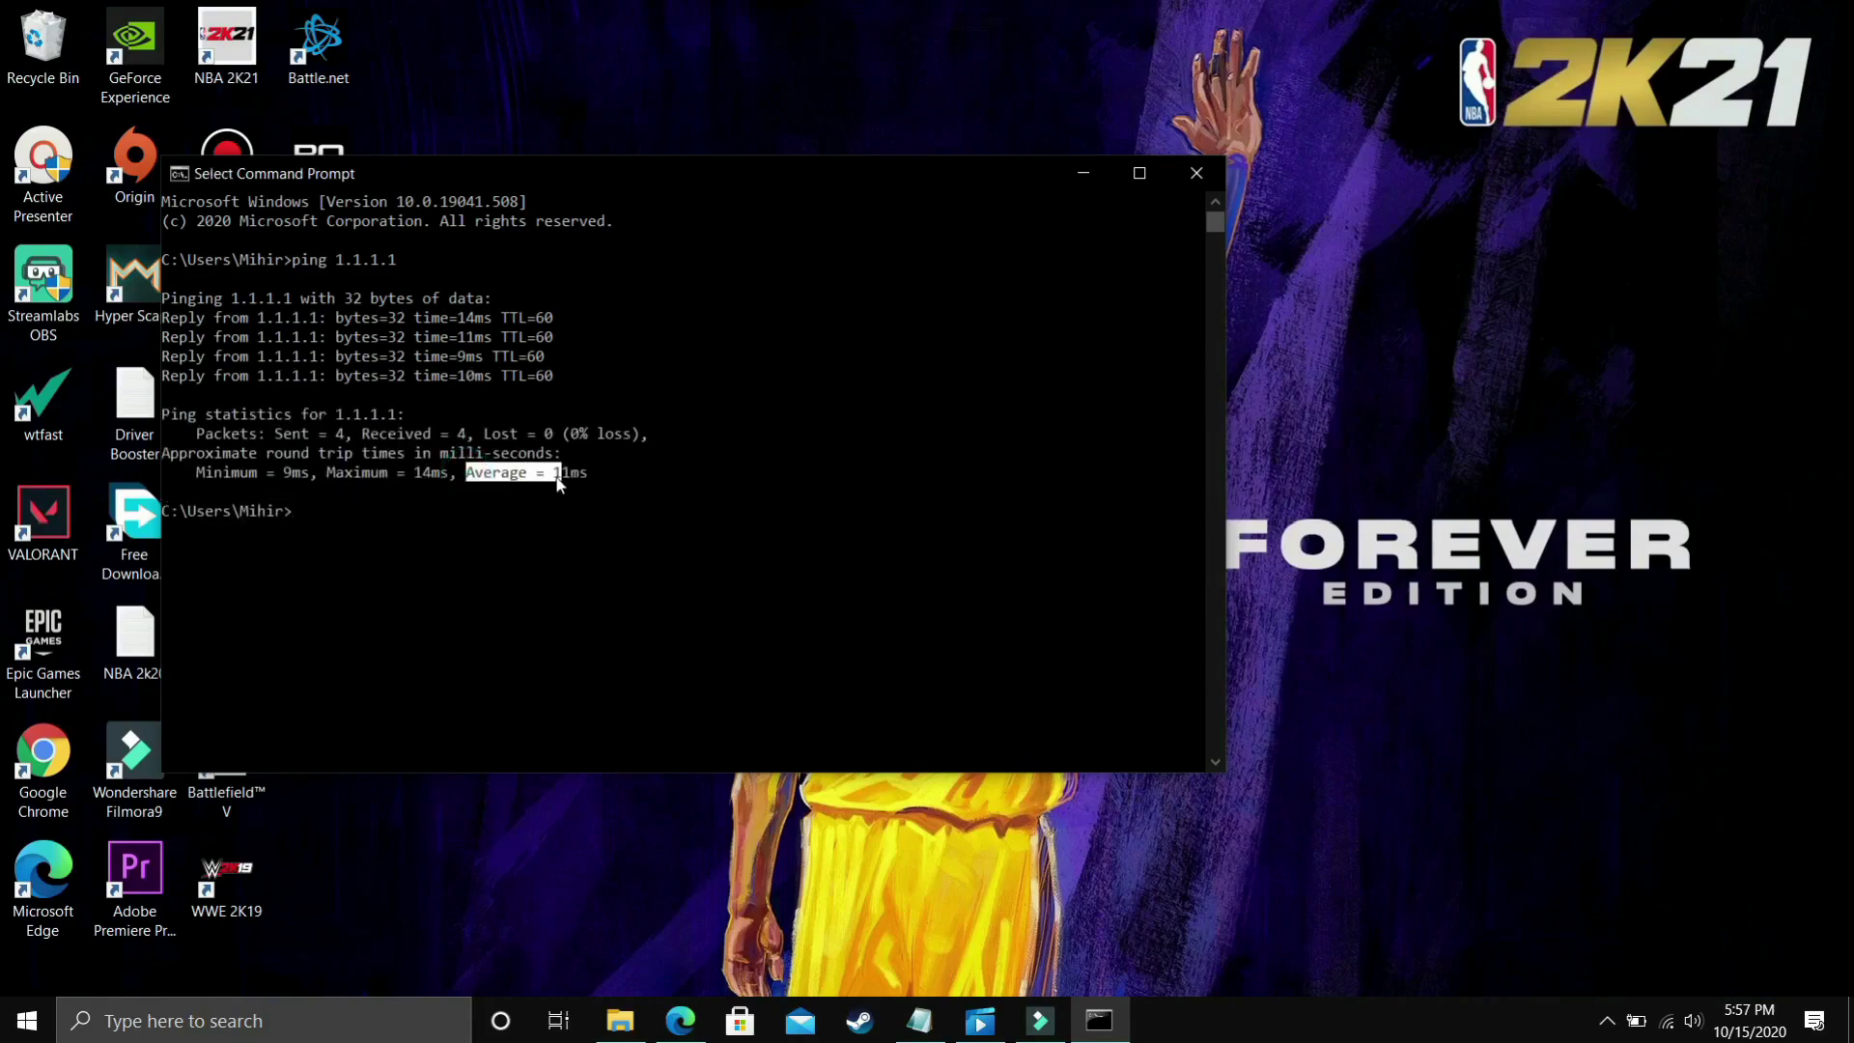
# Ping 8.8.8.8 and compare its 17ms average and 25% loss with the 1.1.1.1 results
pyautogui.click(364, 515)
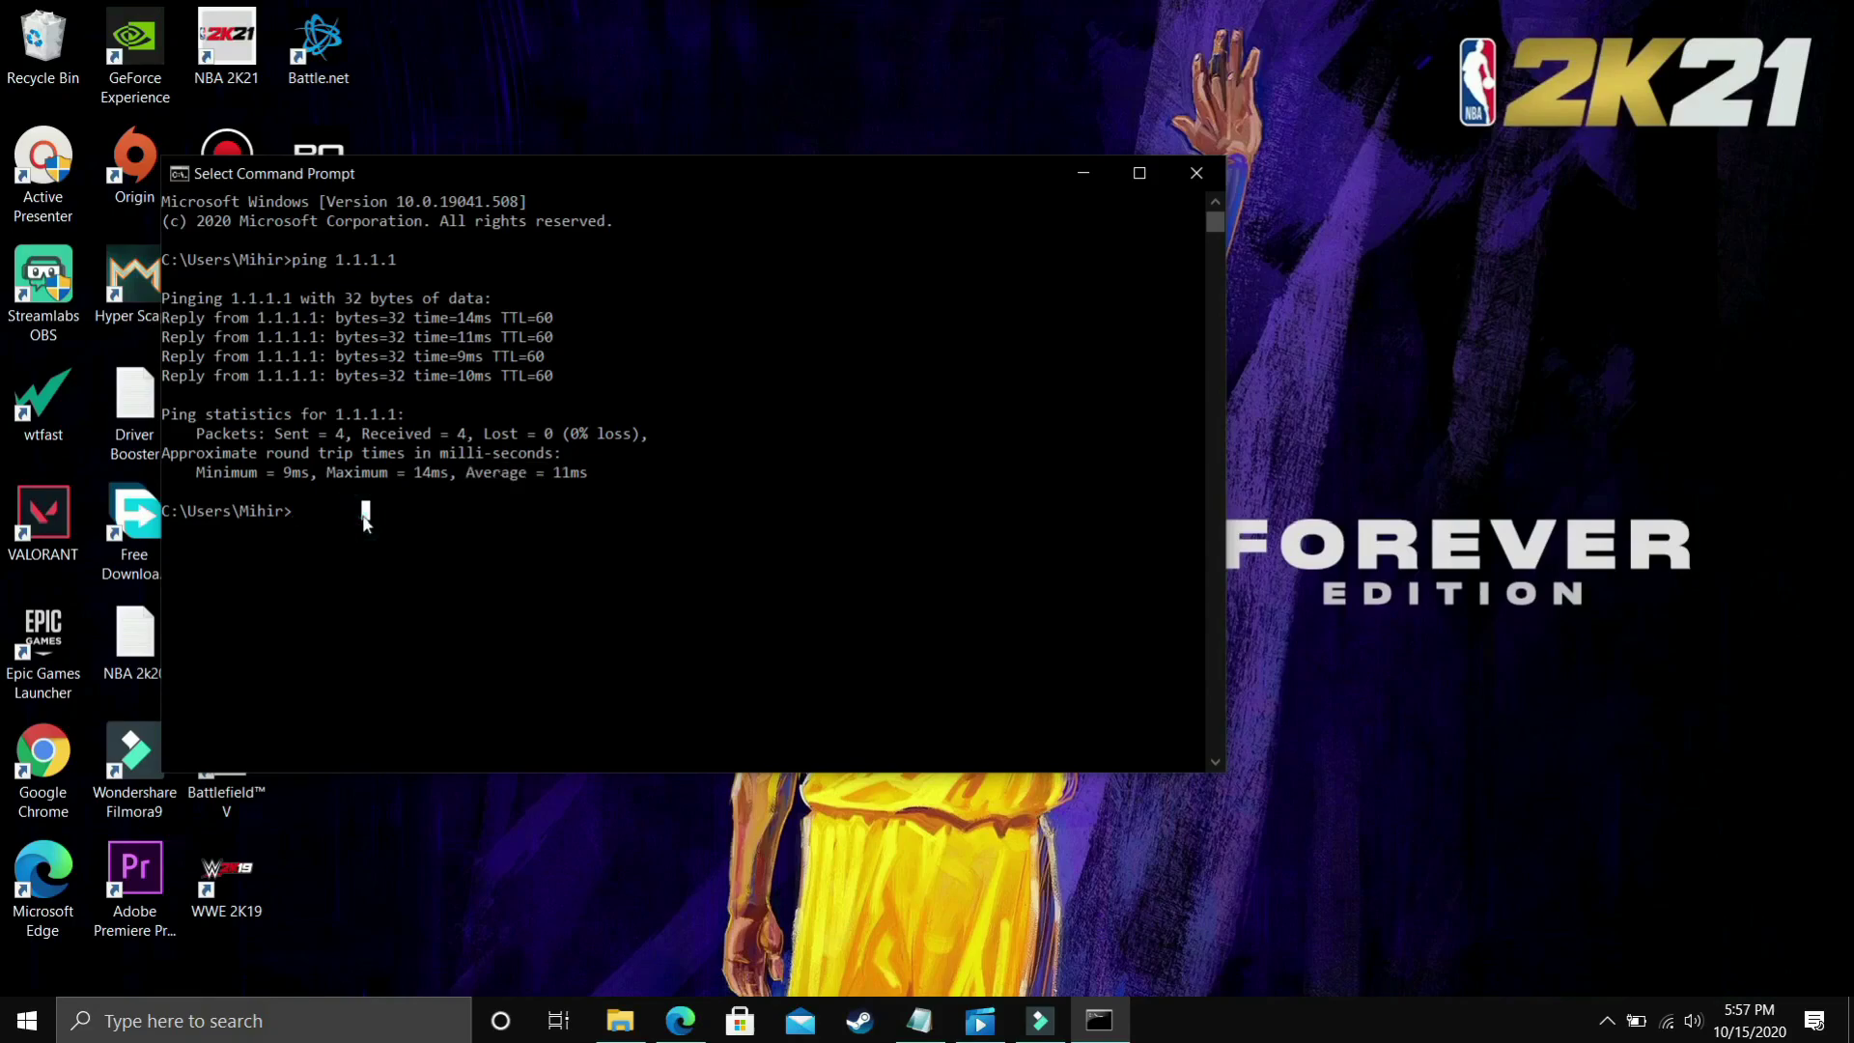
pyautogui.write('ping 8.8.8.8')
pyautogui.press('Return')
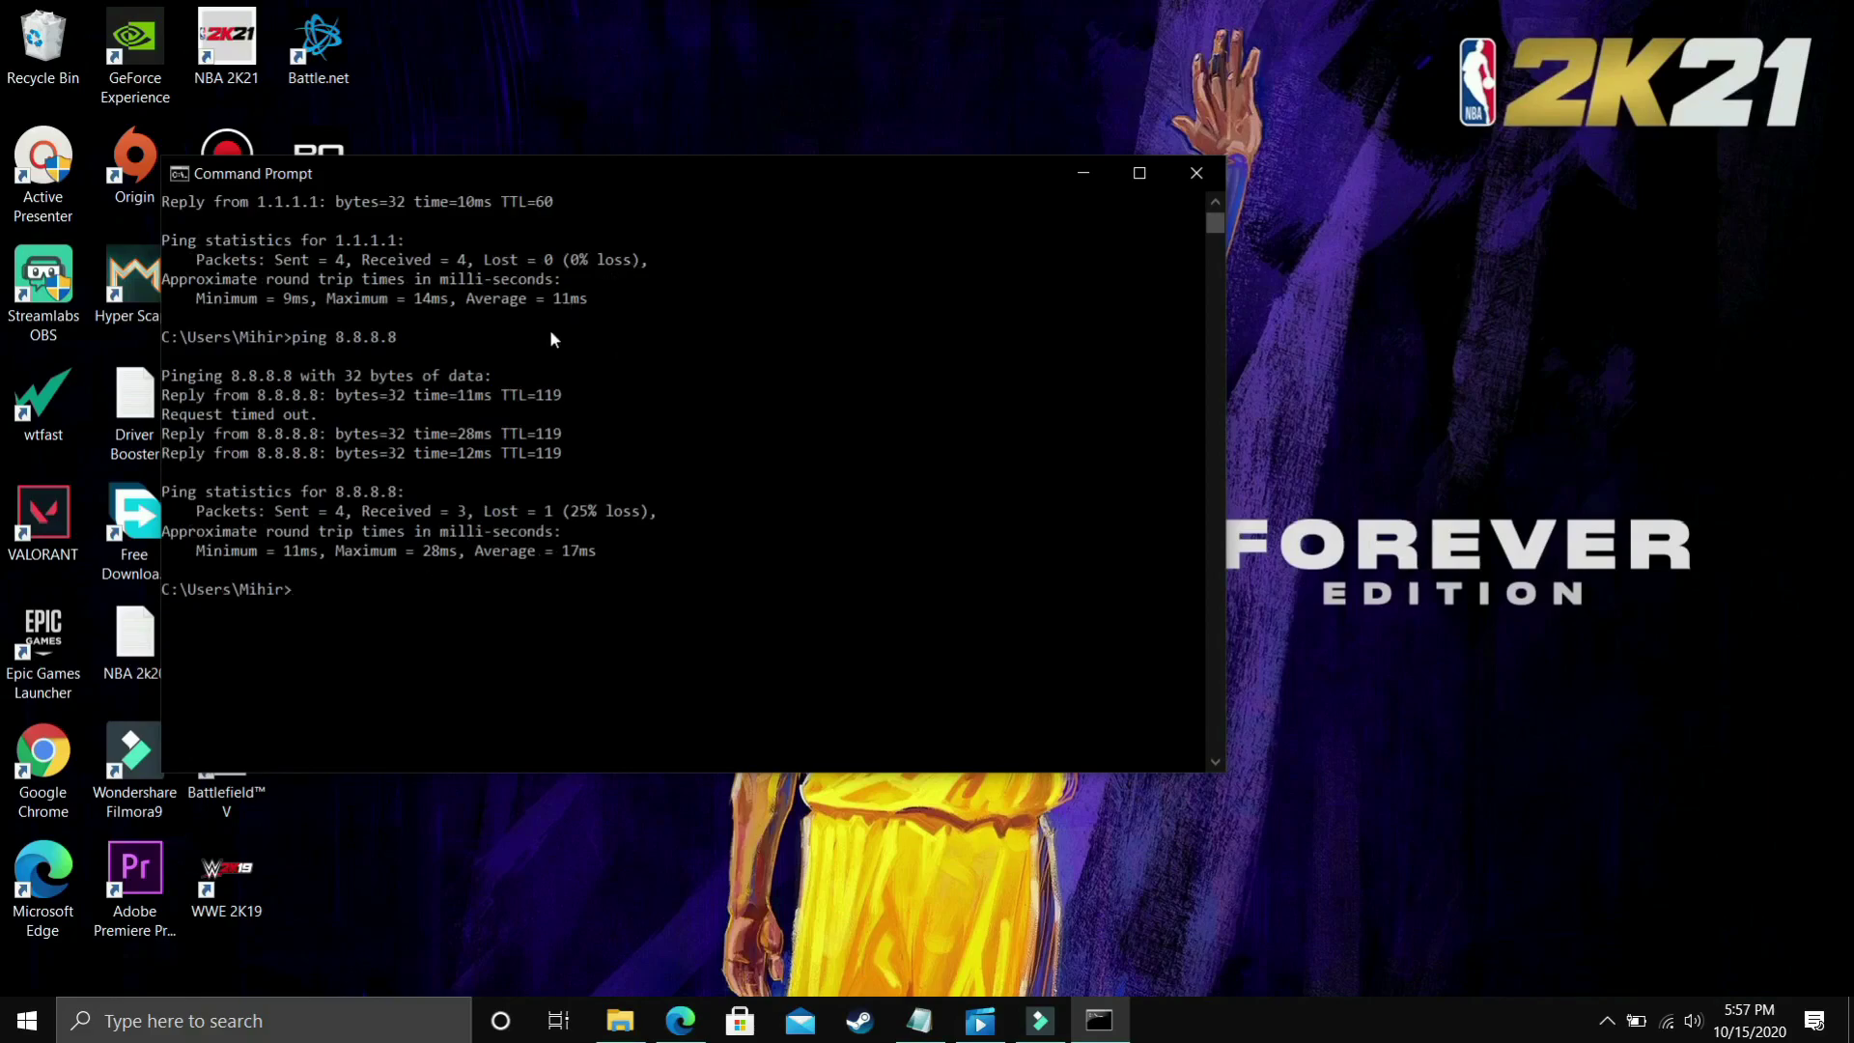
pyautogui.scroll(2, 549, 328)
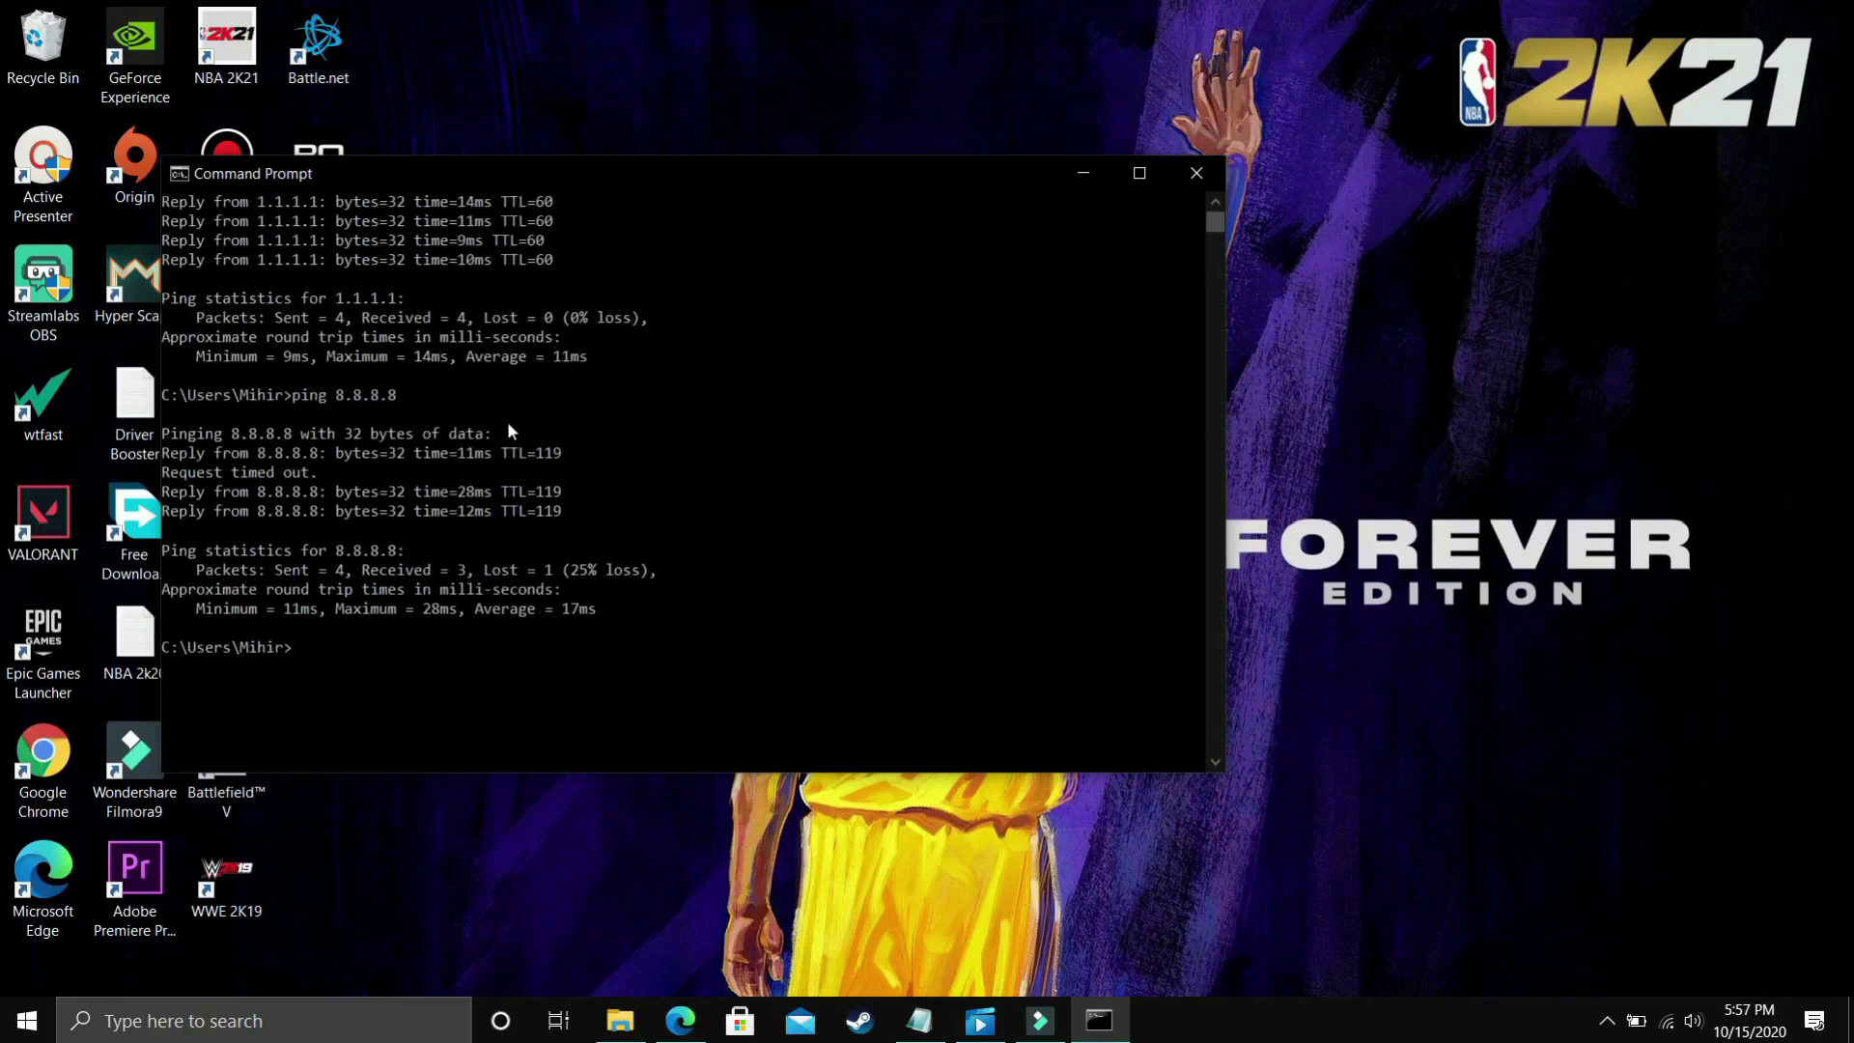
pyautogui.scroll(2, 509, 430)
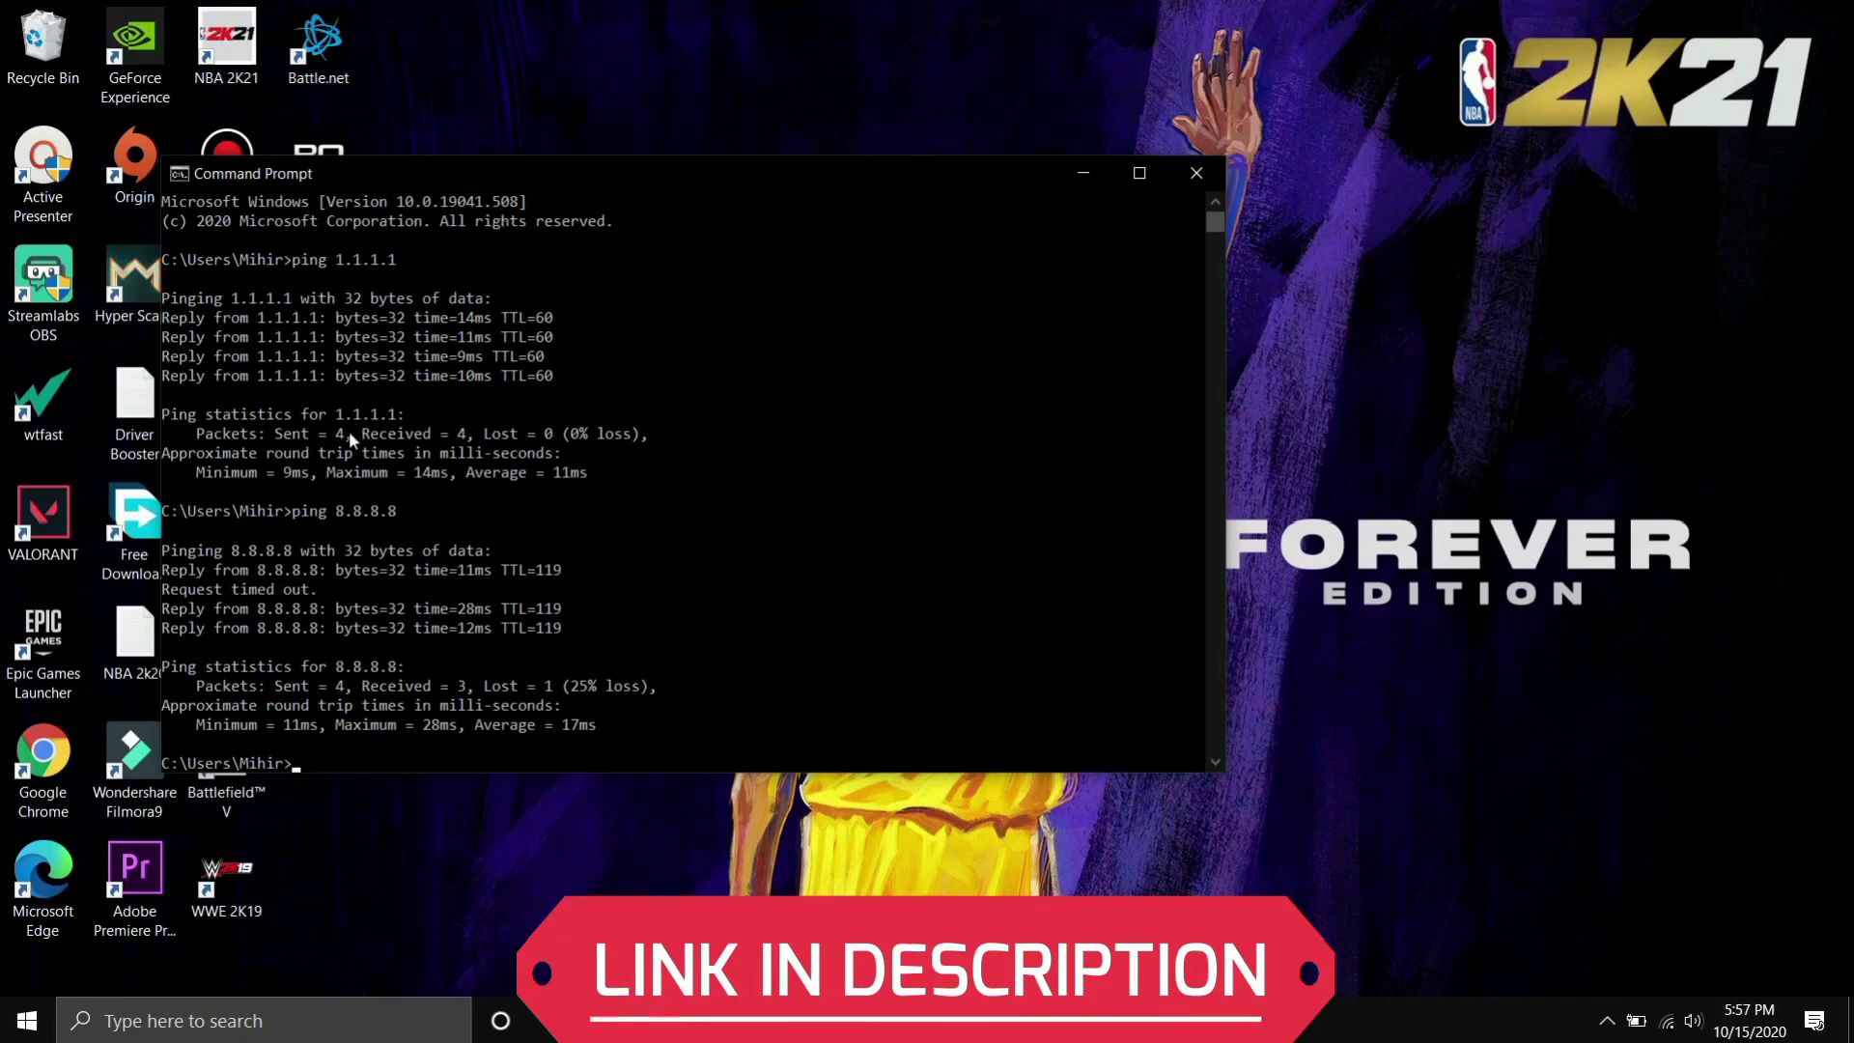
# Search 'view network' and open the Network Connections list of adapters
pyautogui.click(203, 1024)
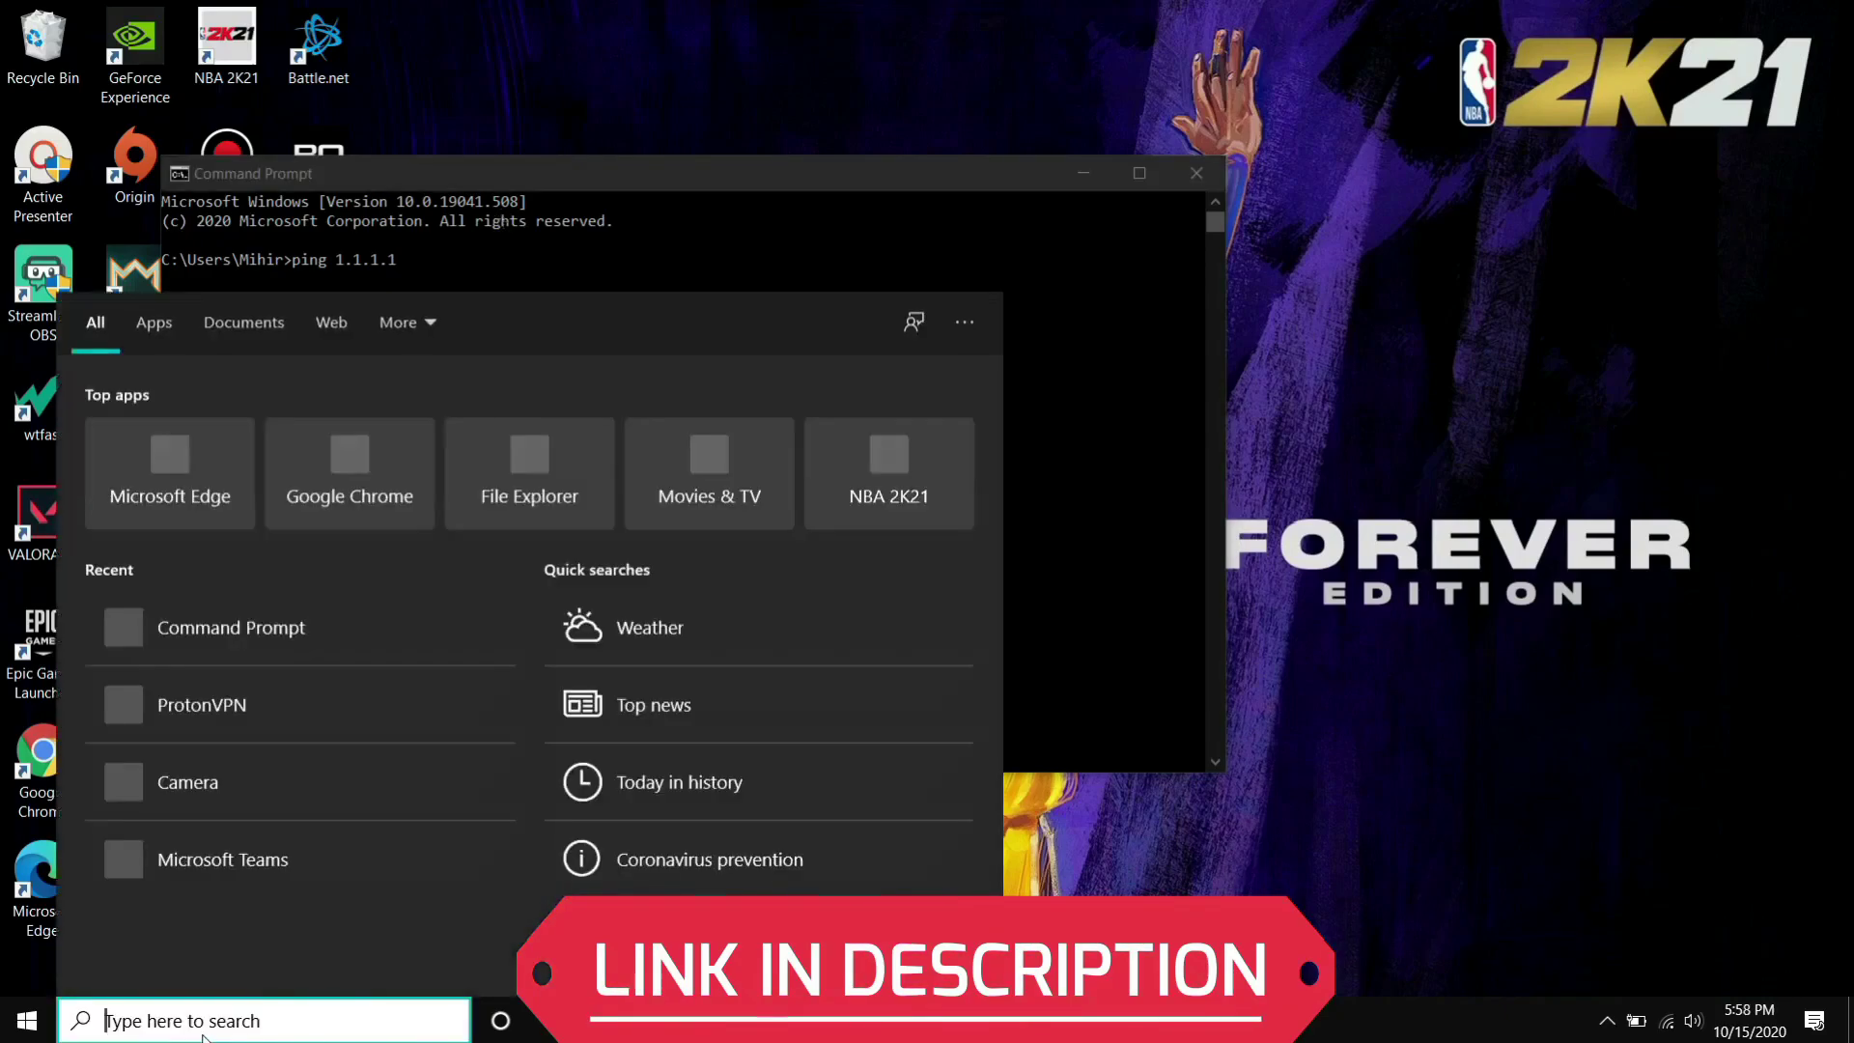
pyautogui.write('v')
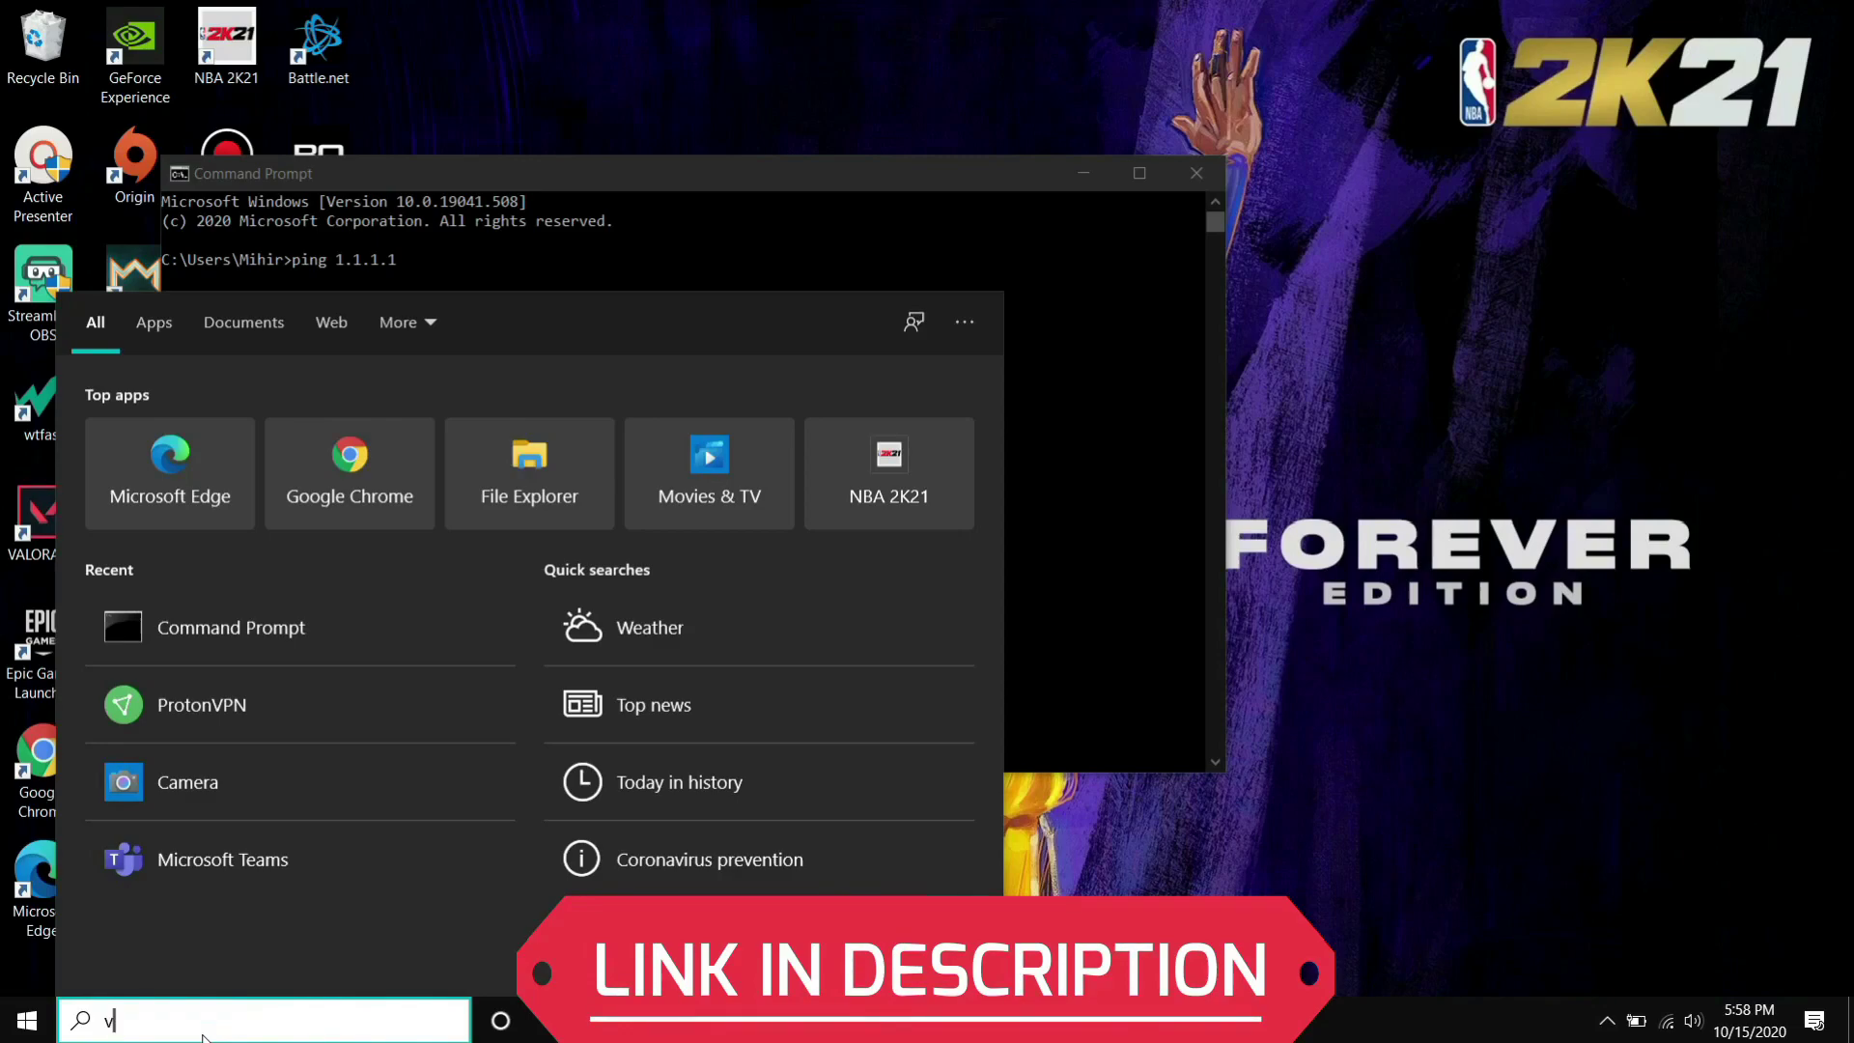
pyautogui.write('iew ')
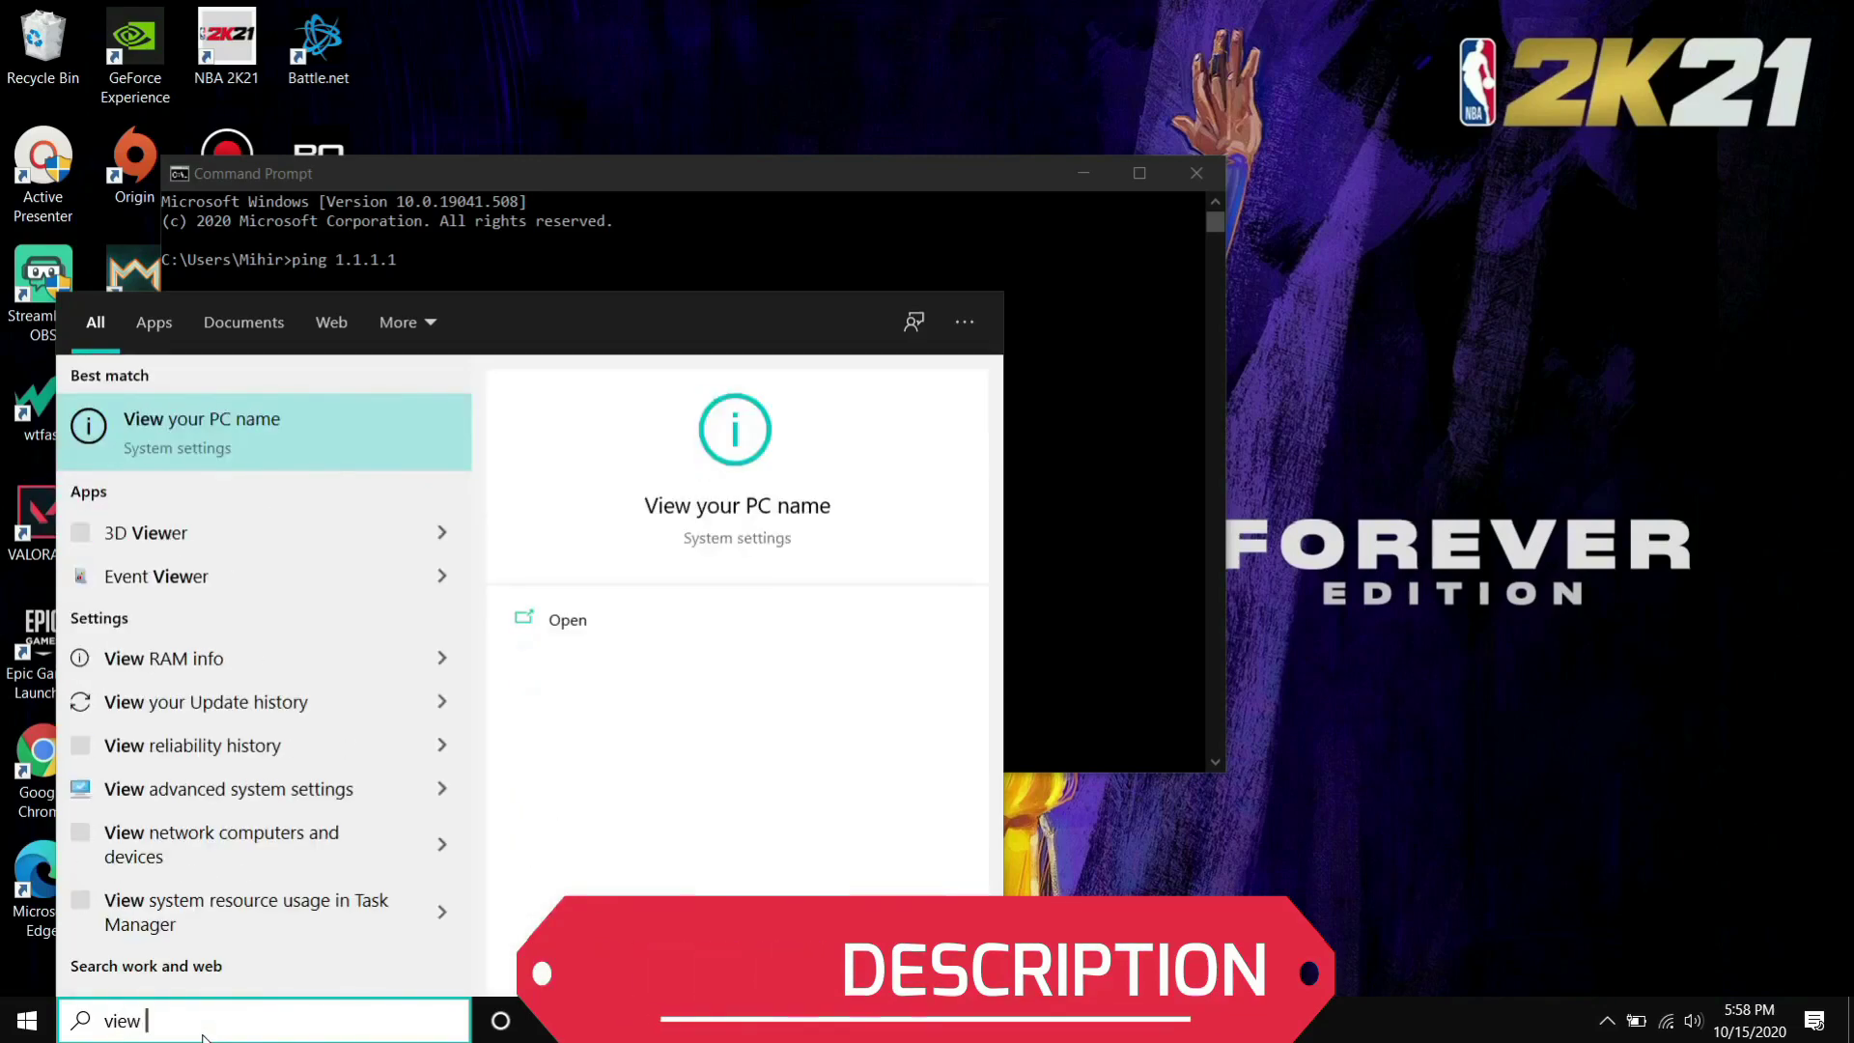
pyautogui.write('networ')
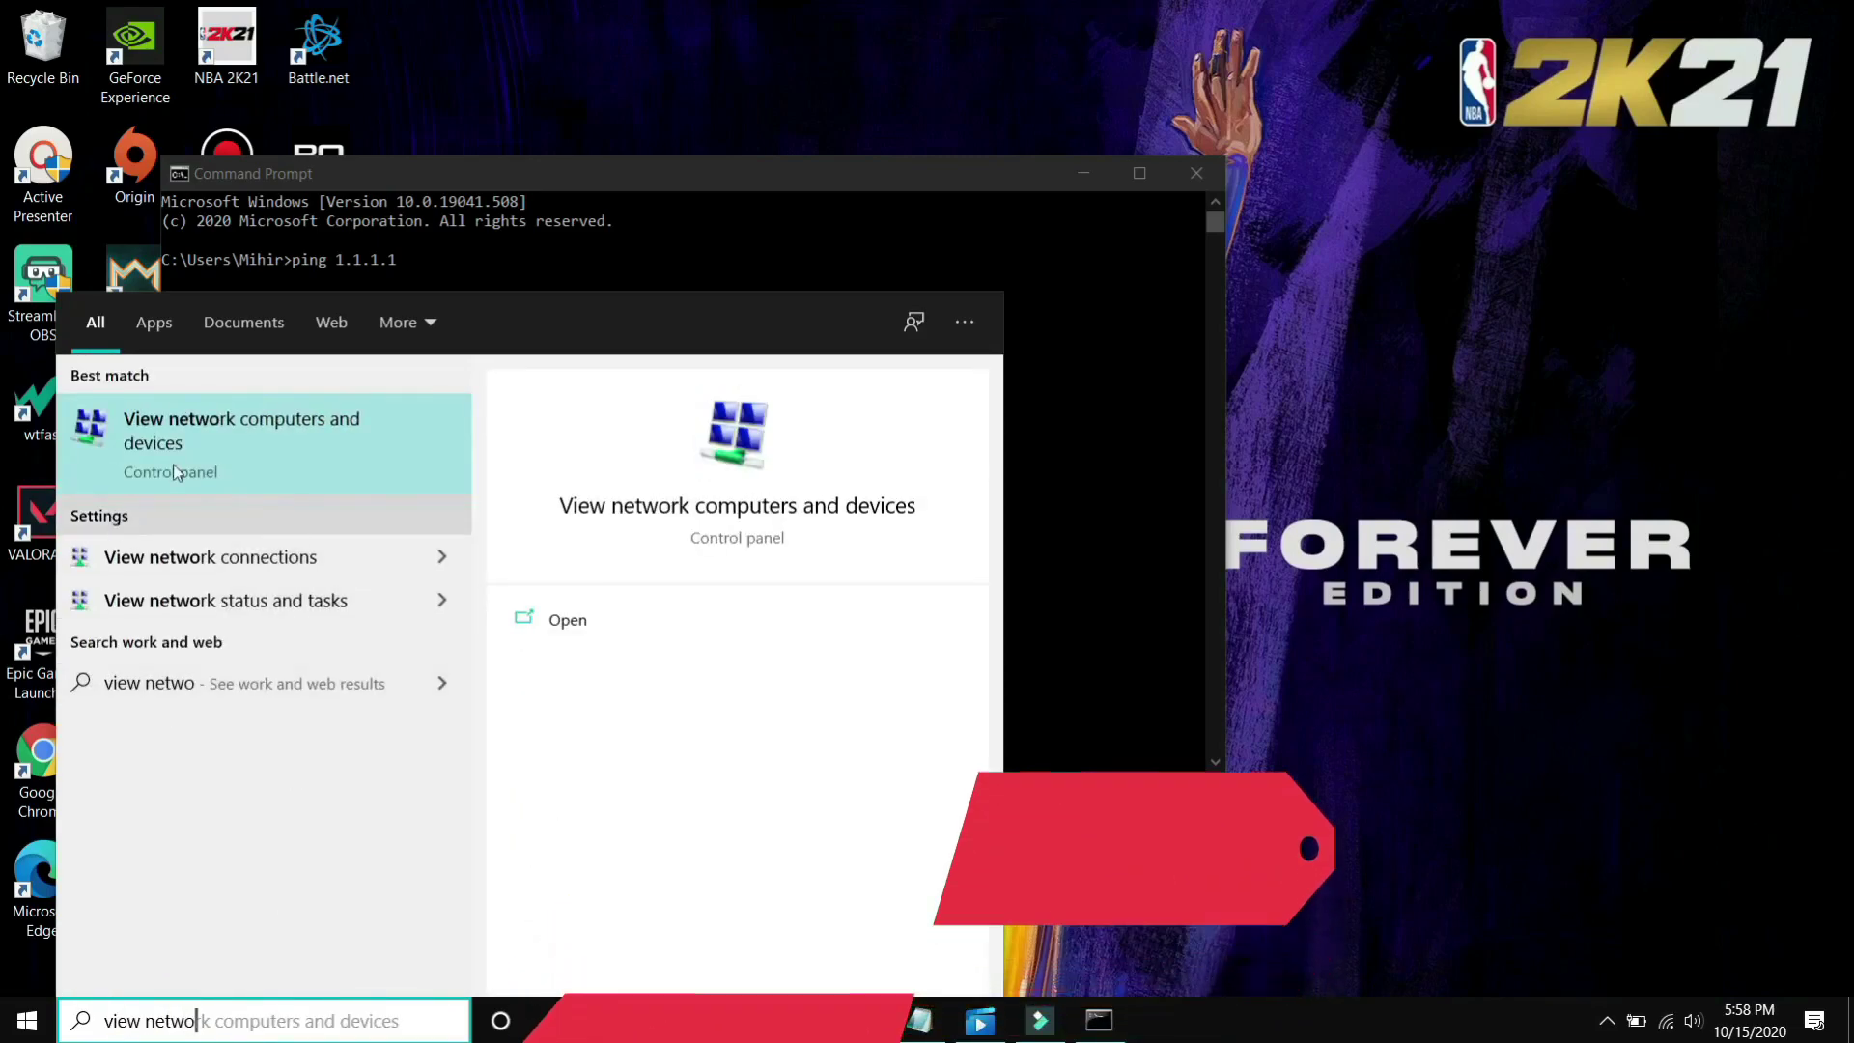
pyautogui.click(228, 567)
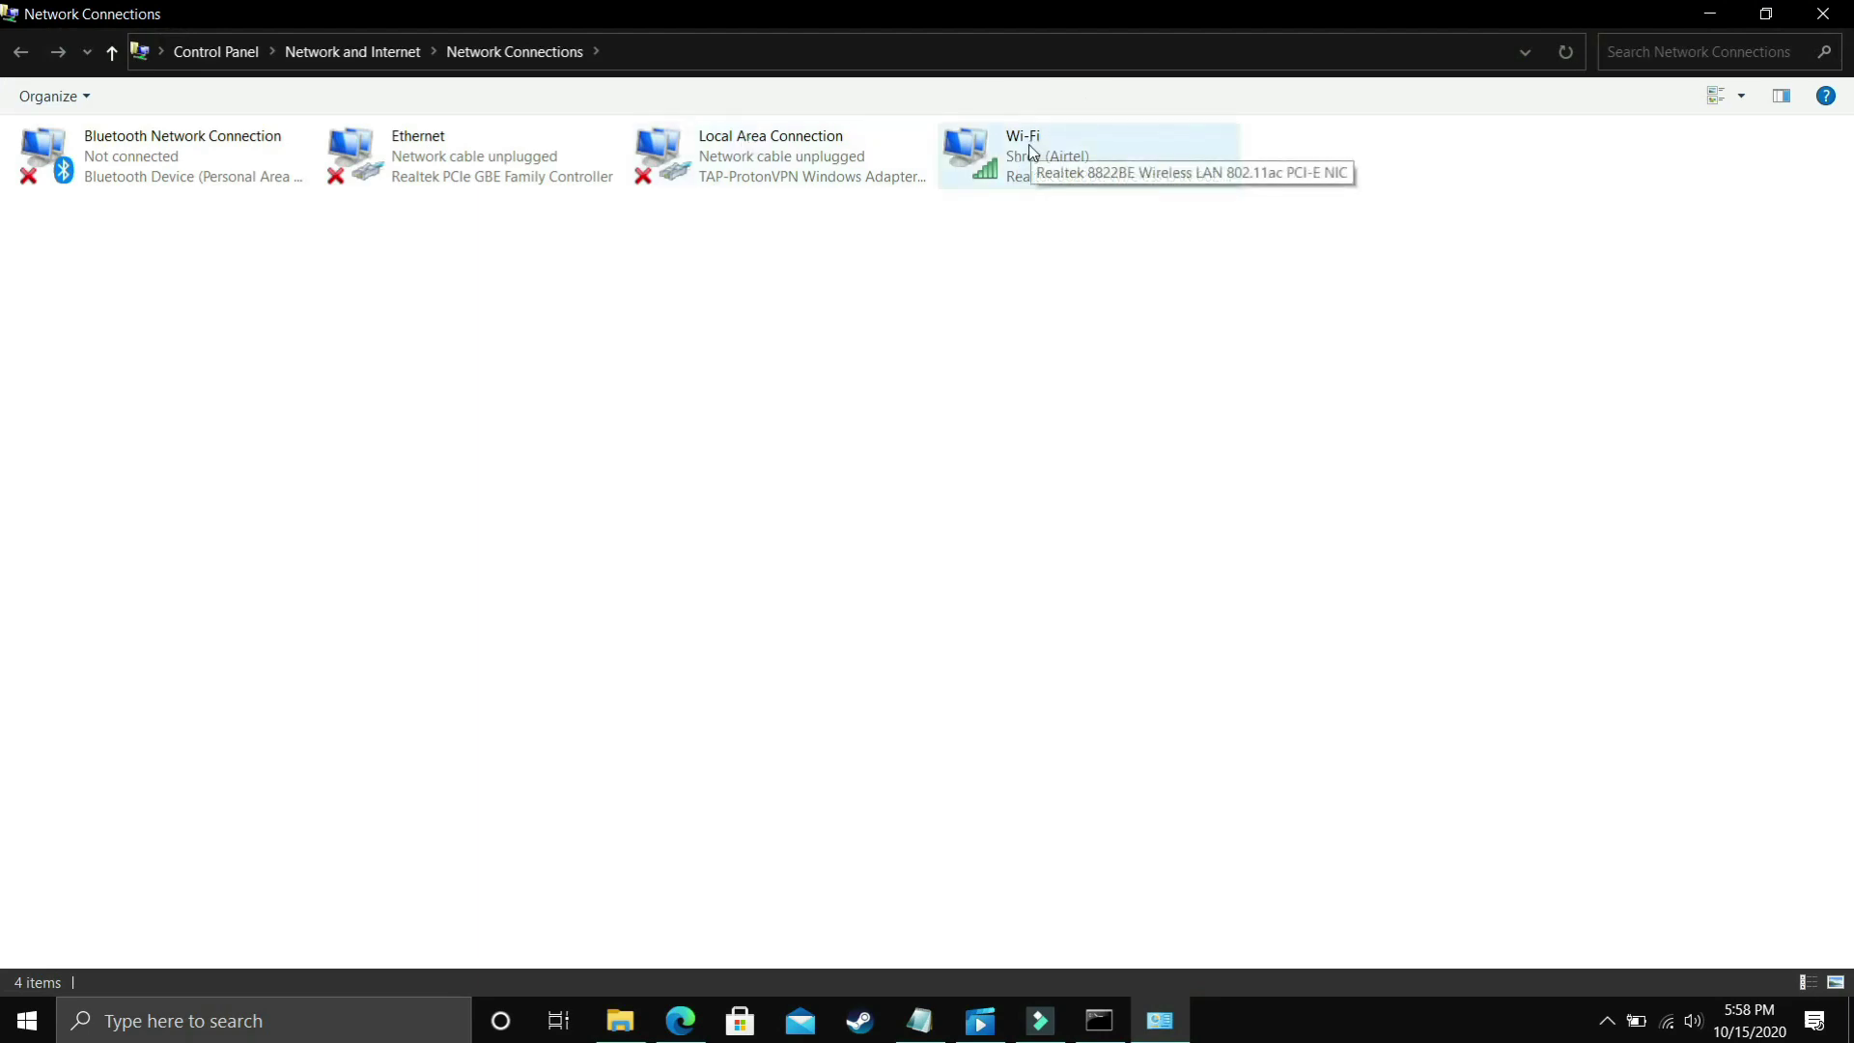
# Open the Wi-Fi adapter's properties and select Internet Protocol Version 4 (TCP/IPv4)
pyautogui.doubleClick(1045, 172)
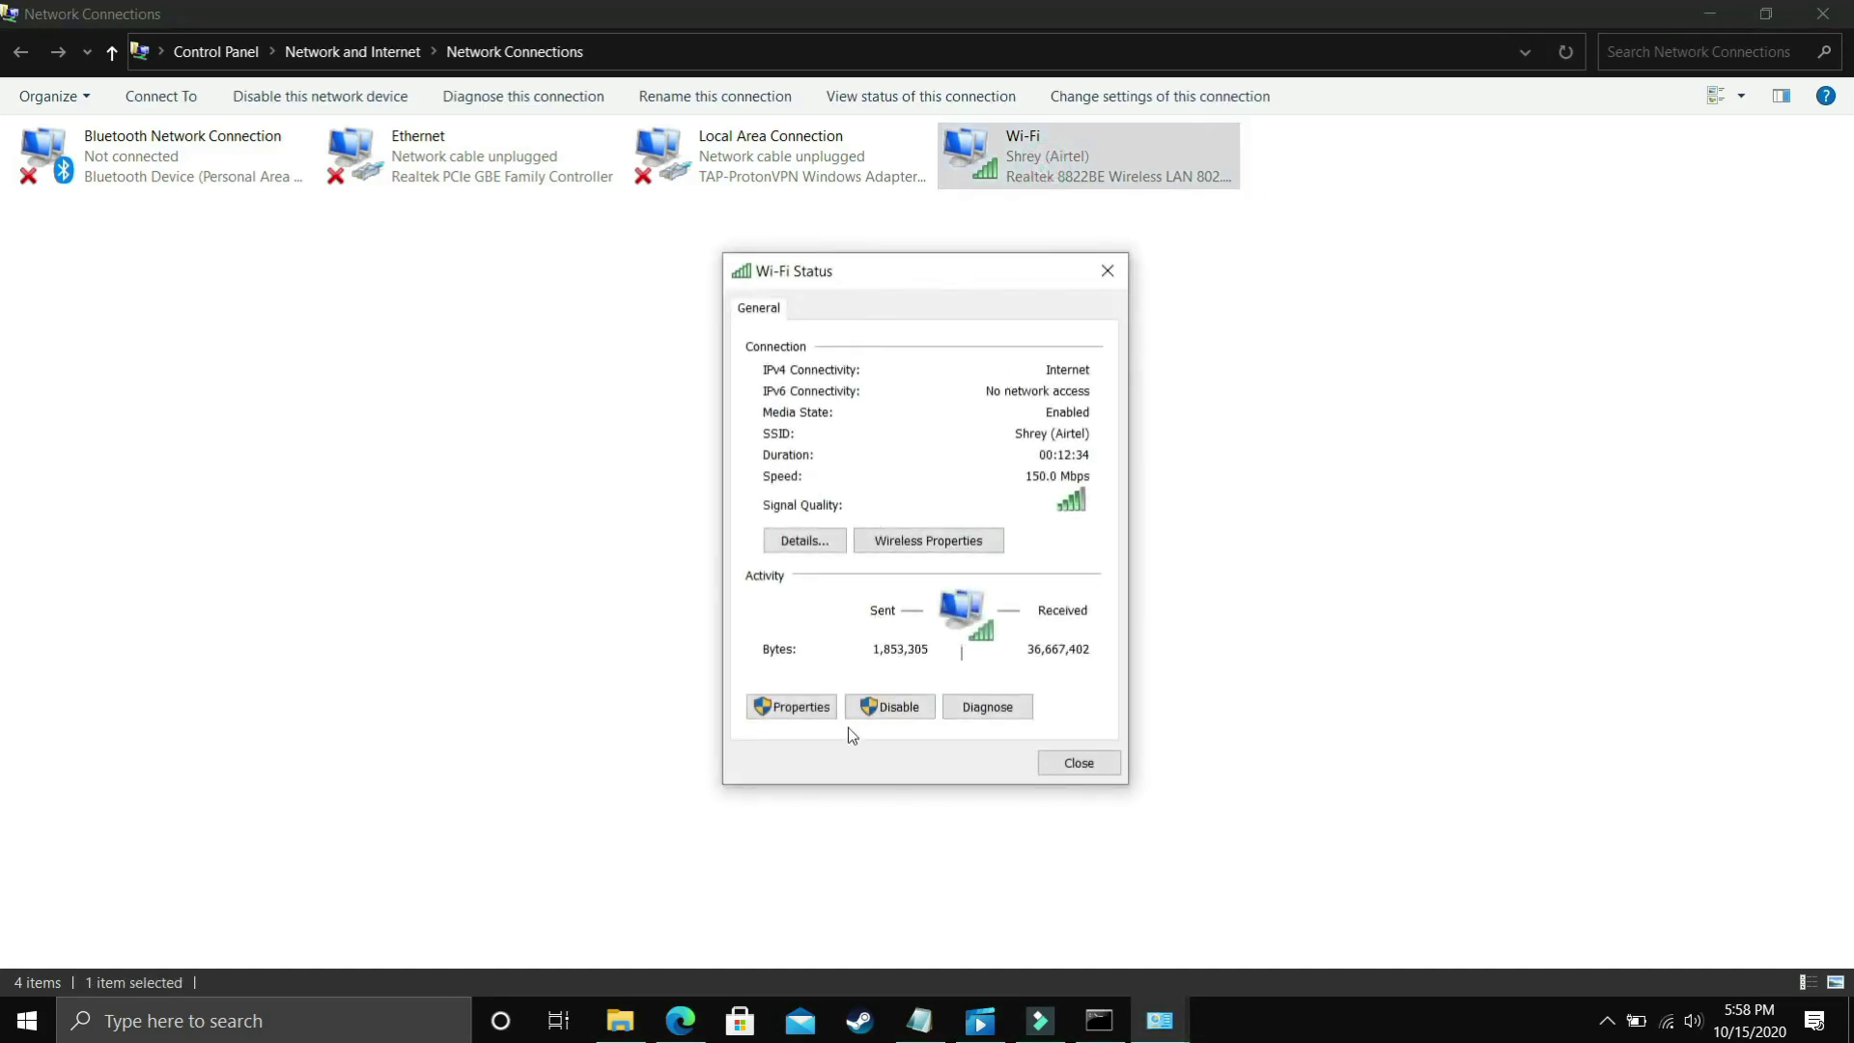
pyautogui.click(773, 711)
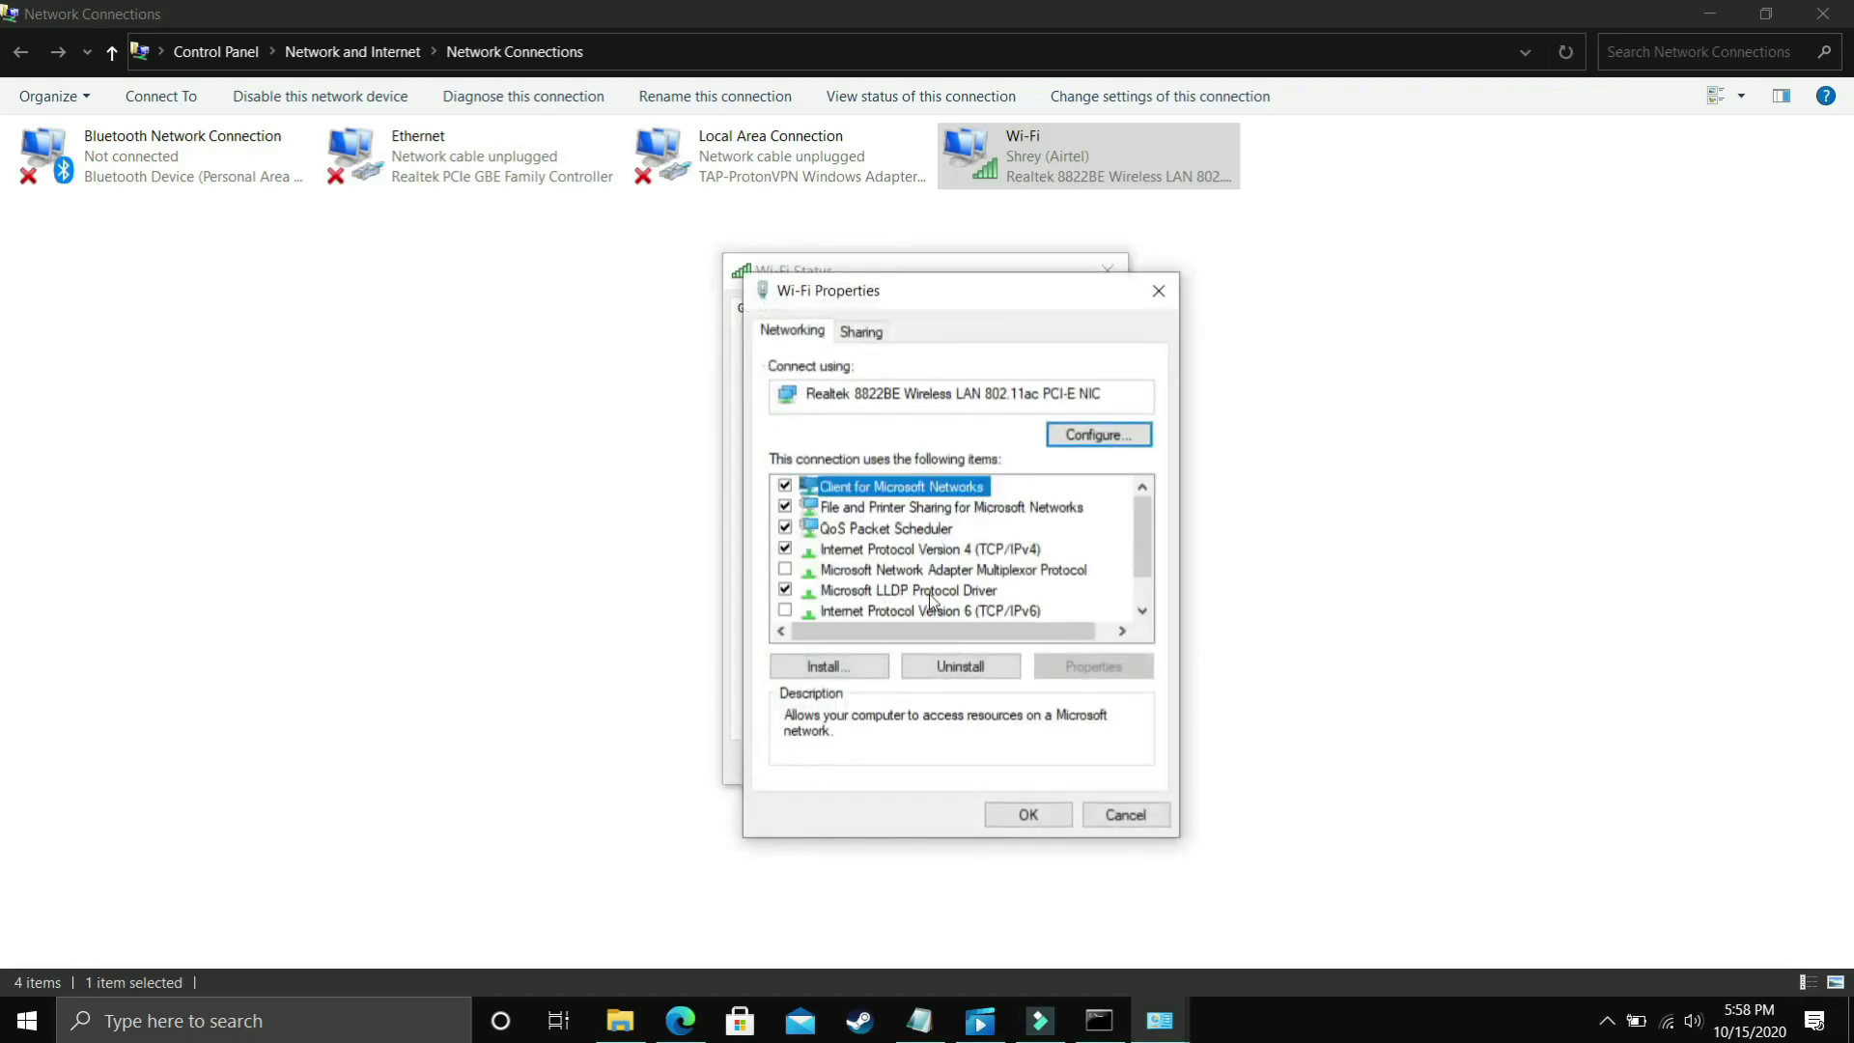
pyautogui.click(954, 552)
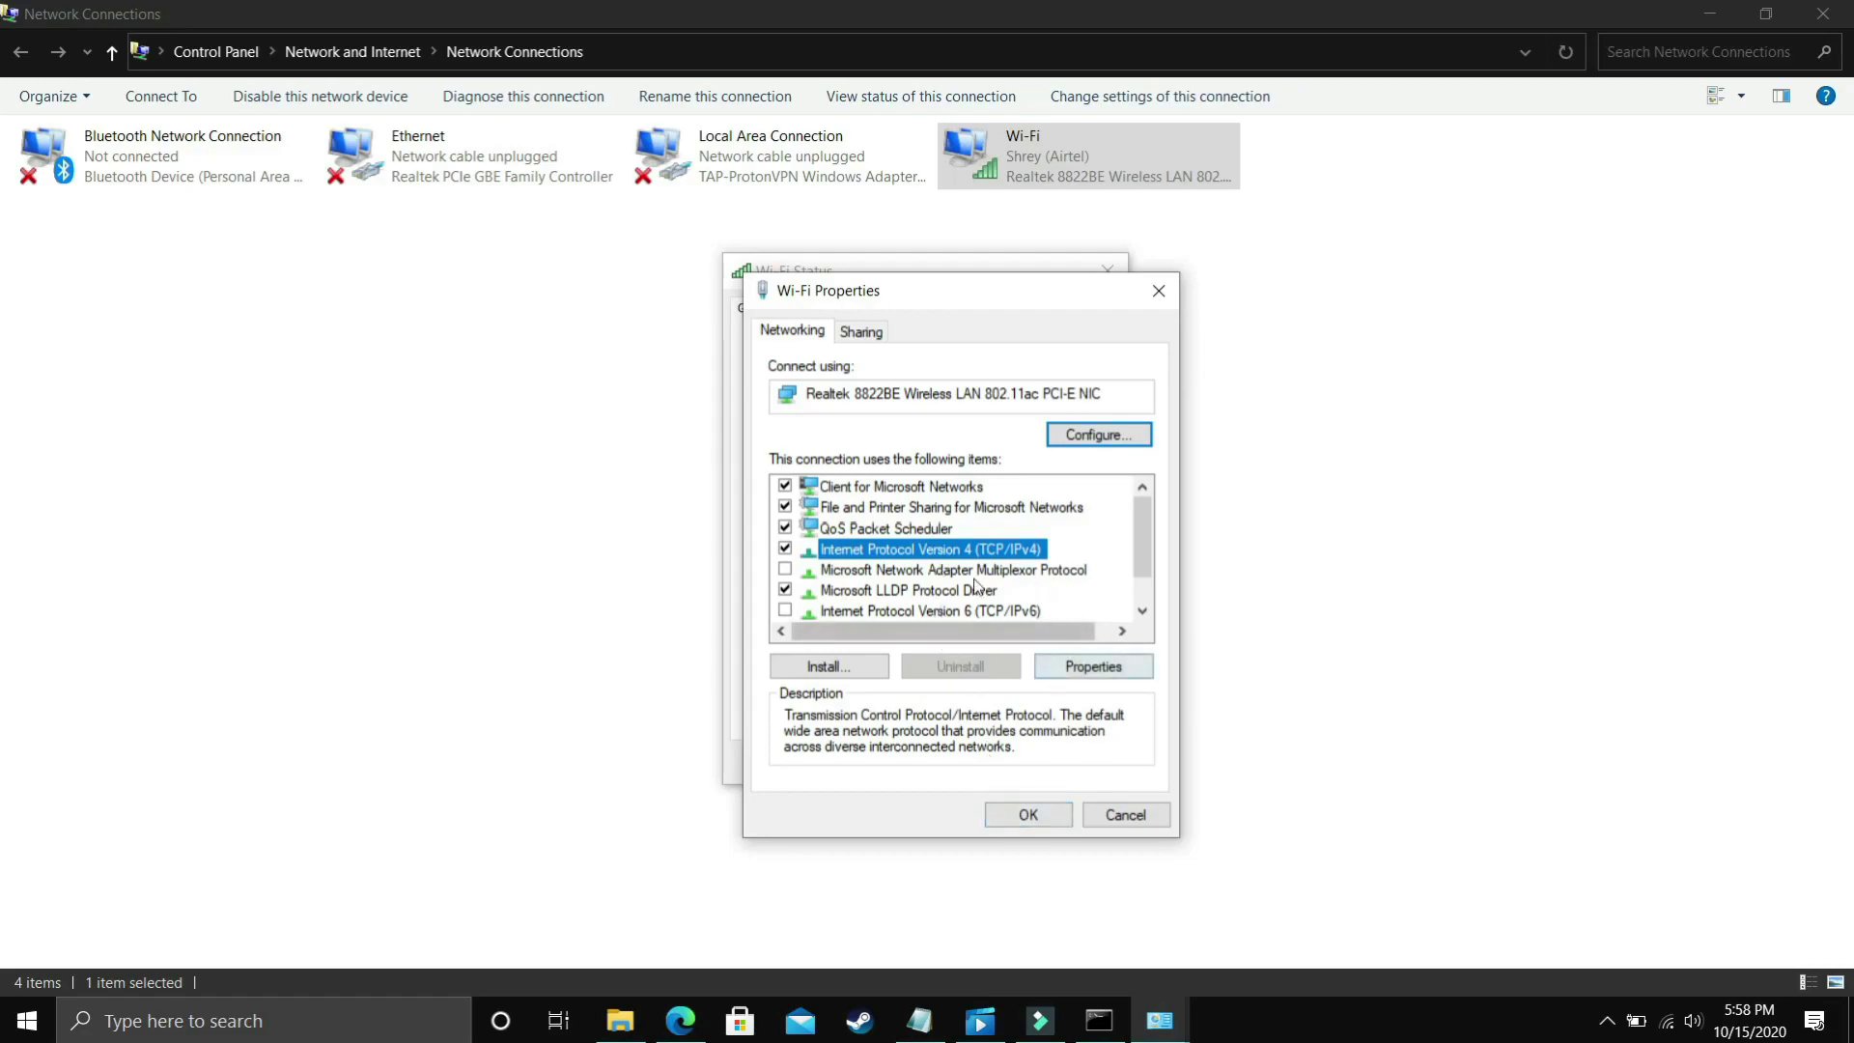
# Open the Wi-Fi IPv4 properties and switch to manually entered DNS server addresses
pyautogui.click(1077, 665)
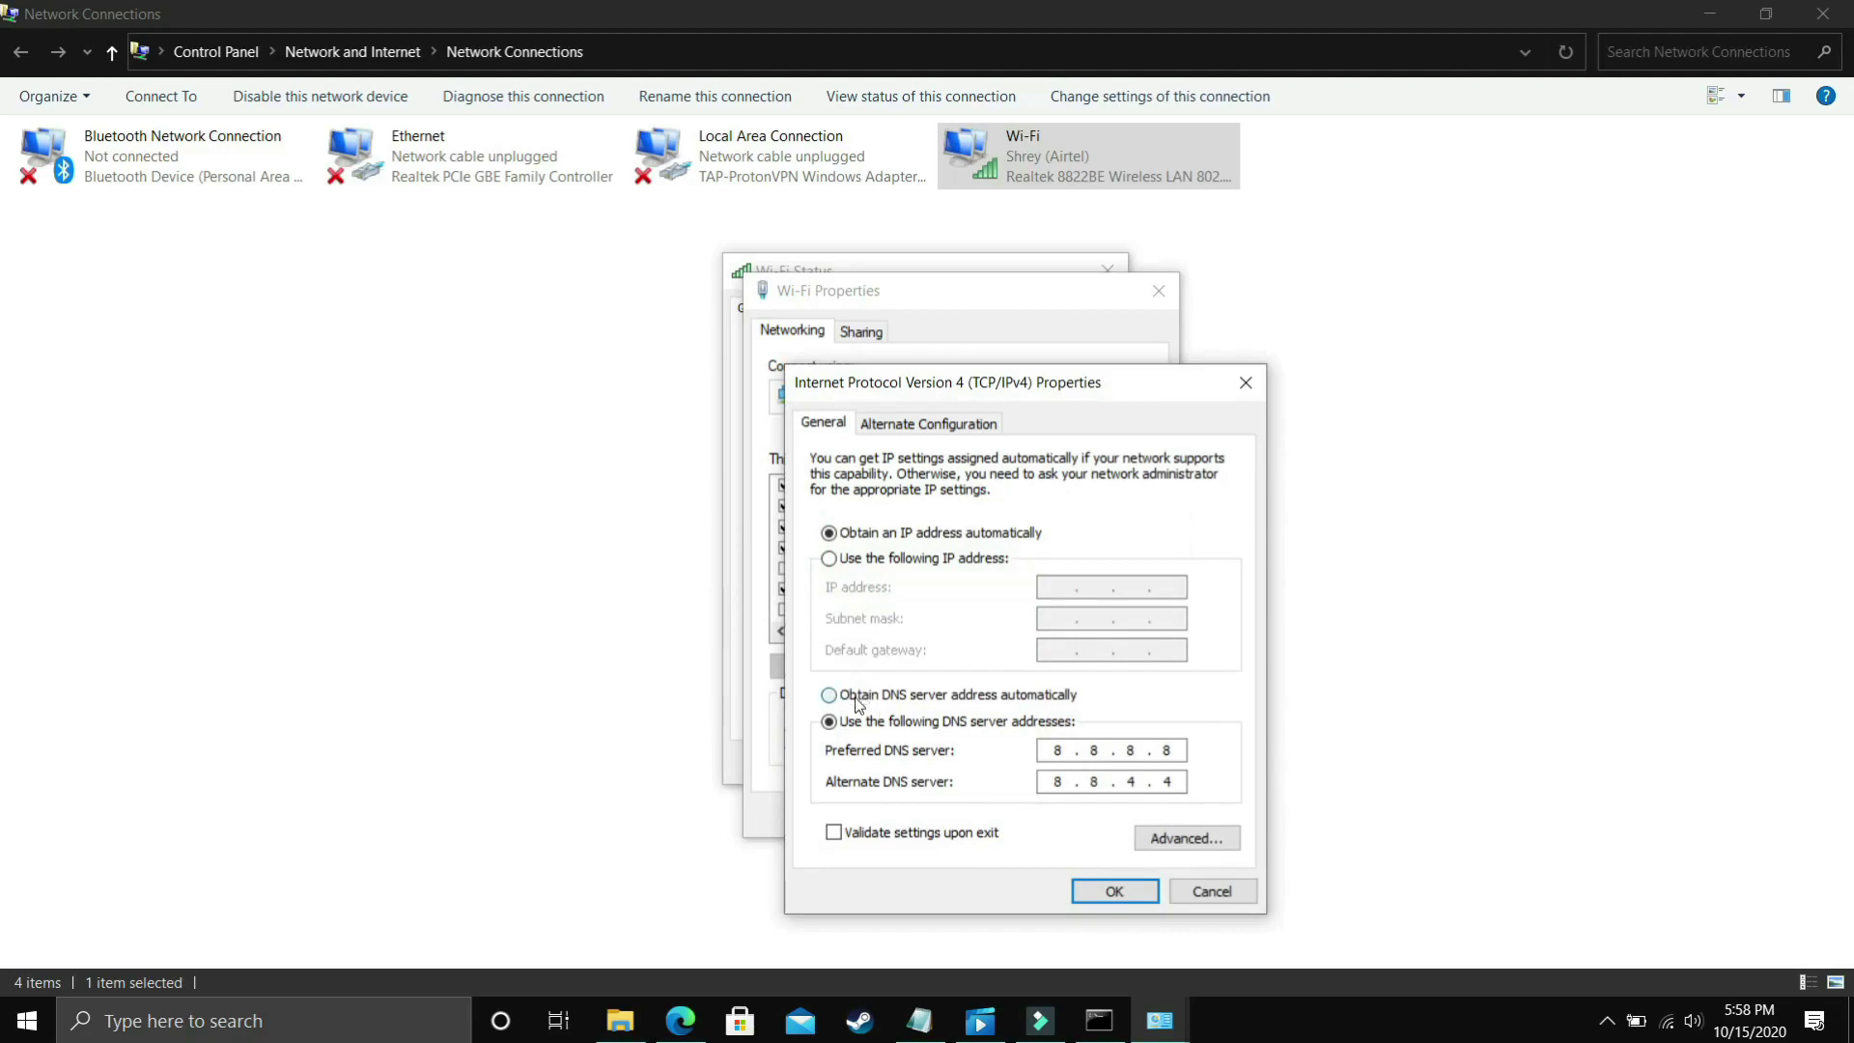
pyautogui.click(858, 698)
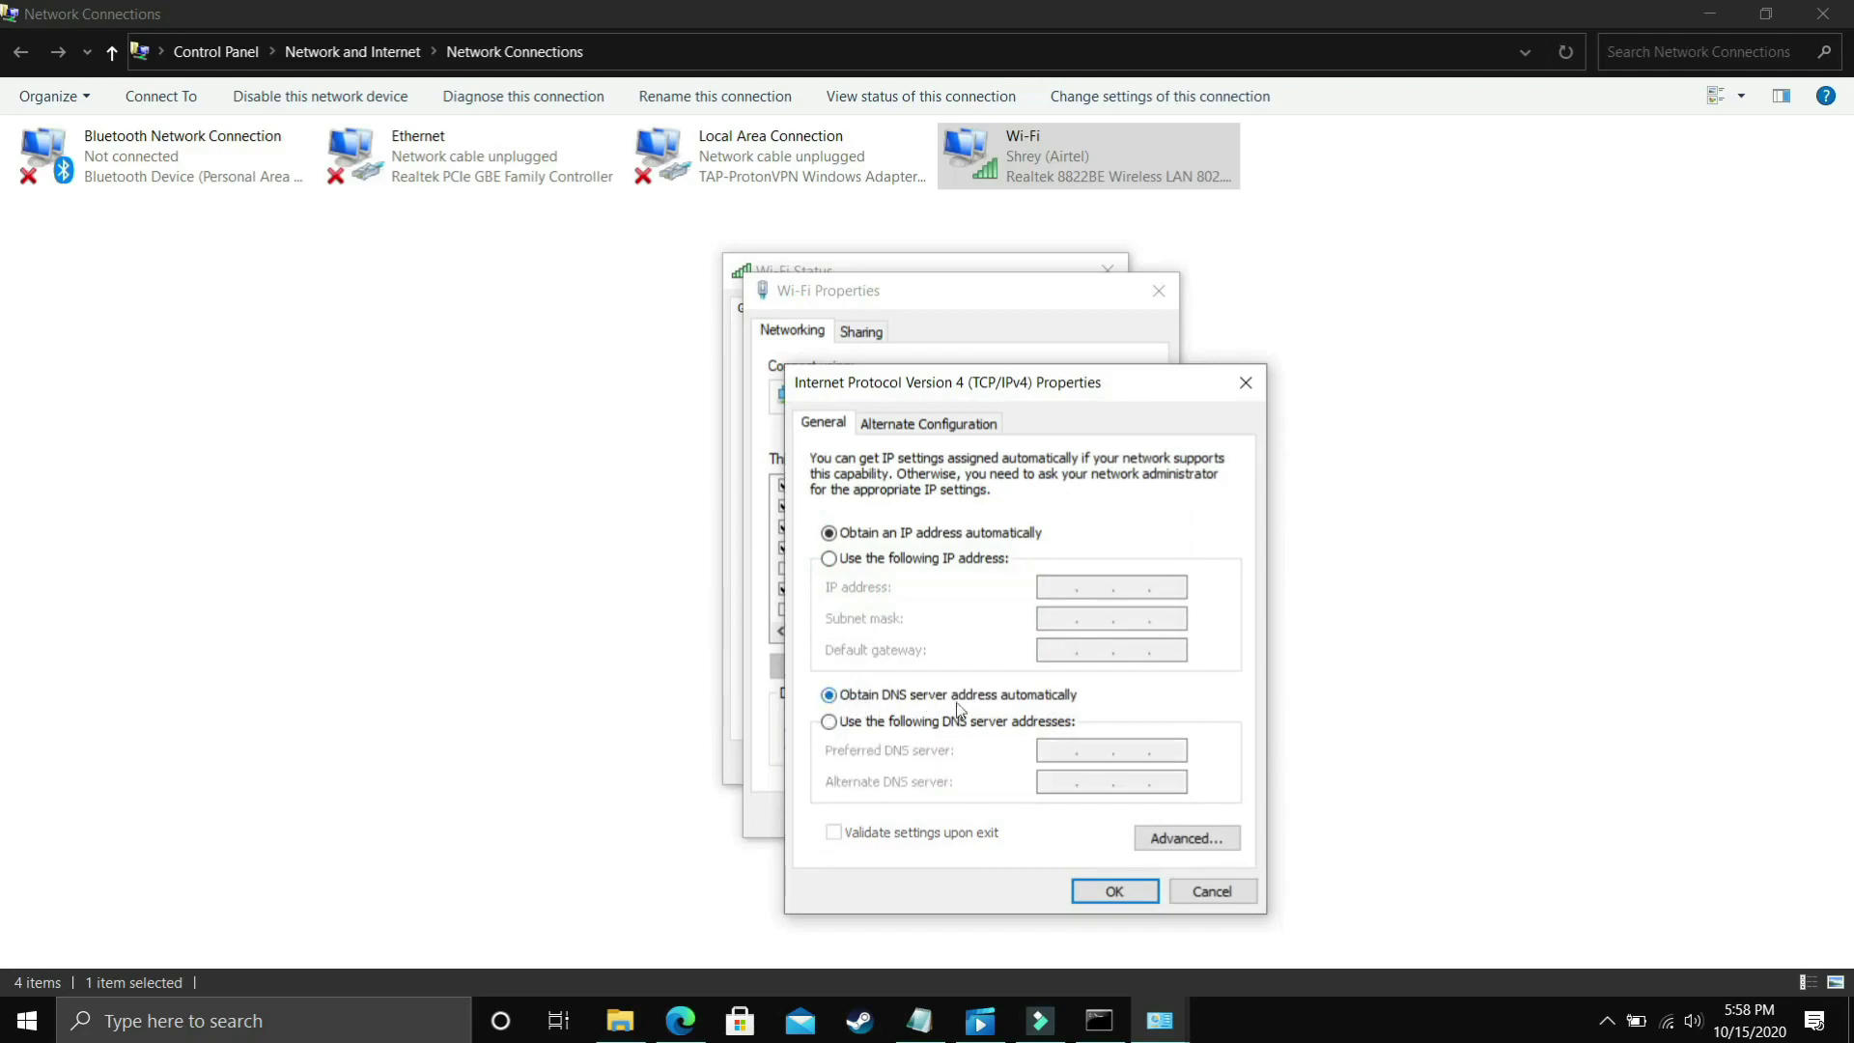
pyautogui.click(851, 726)
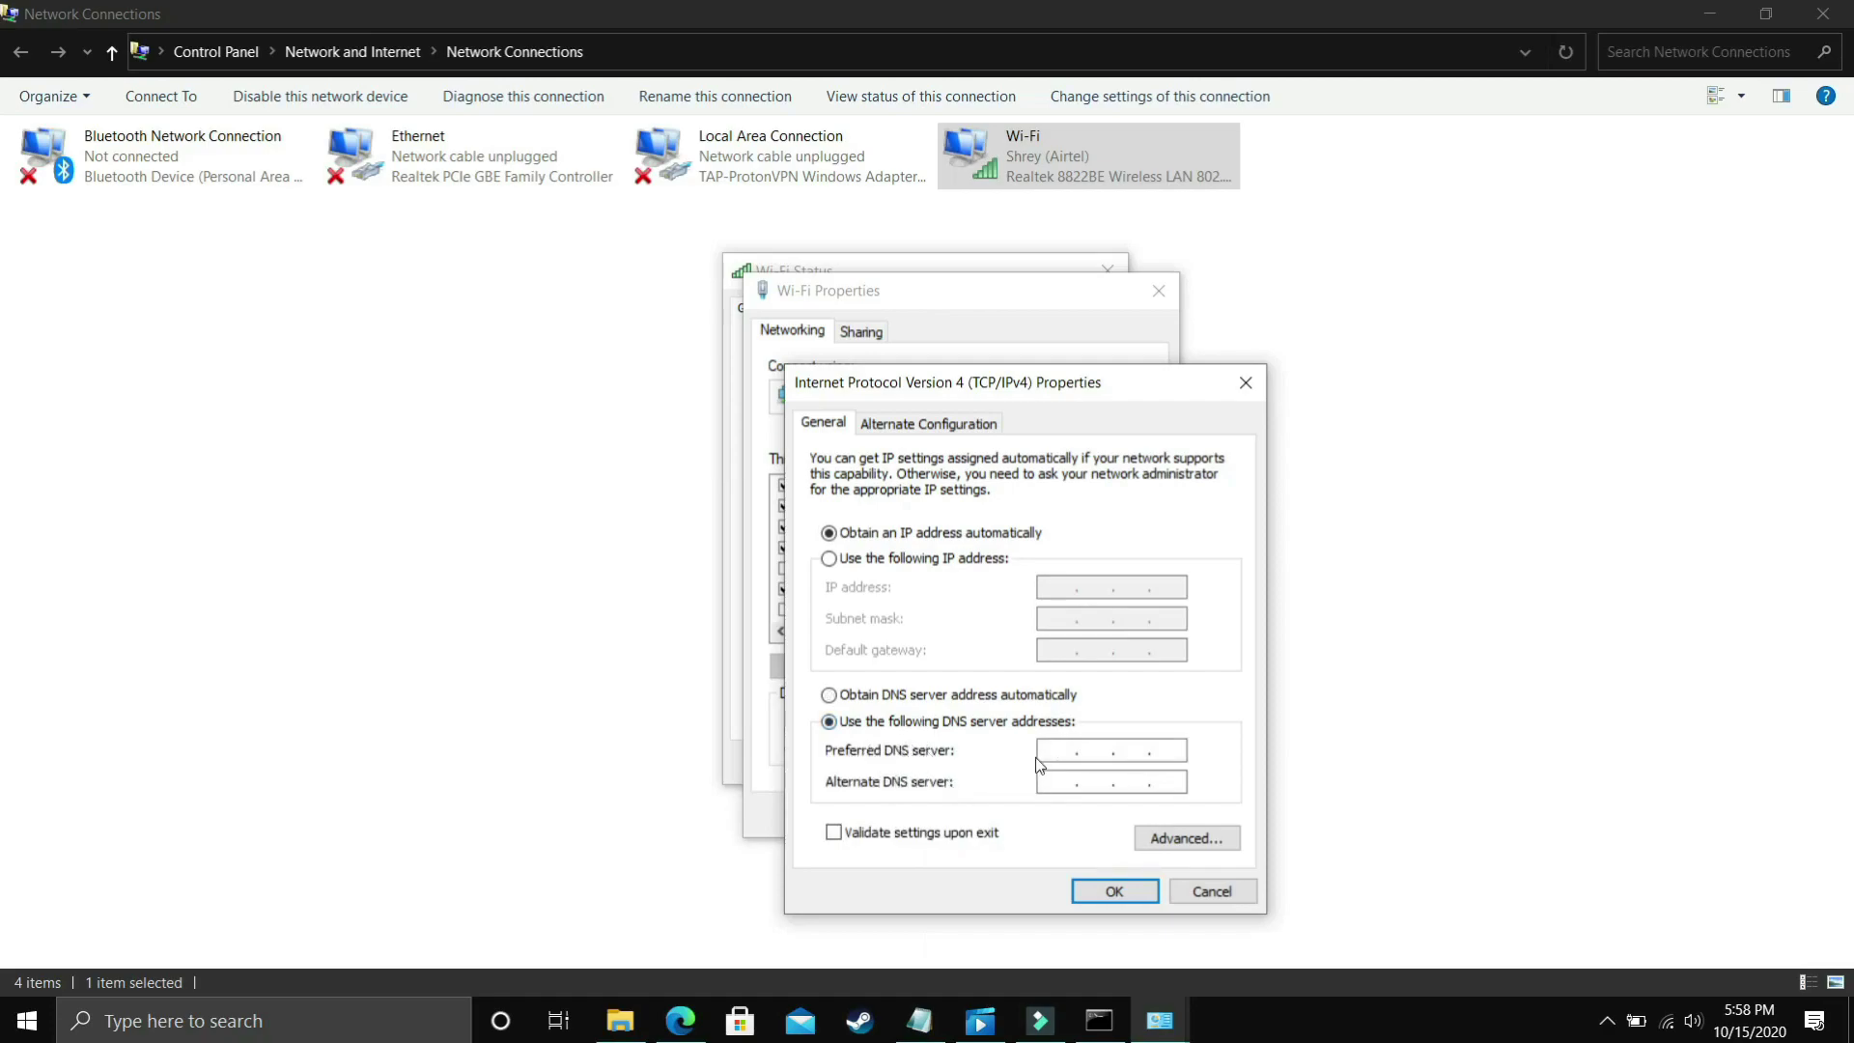
pyautogui.click(1111, 1016)
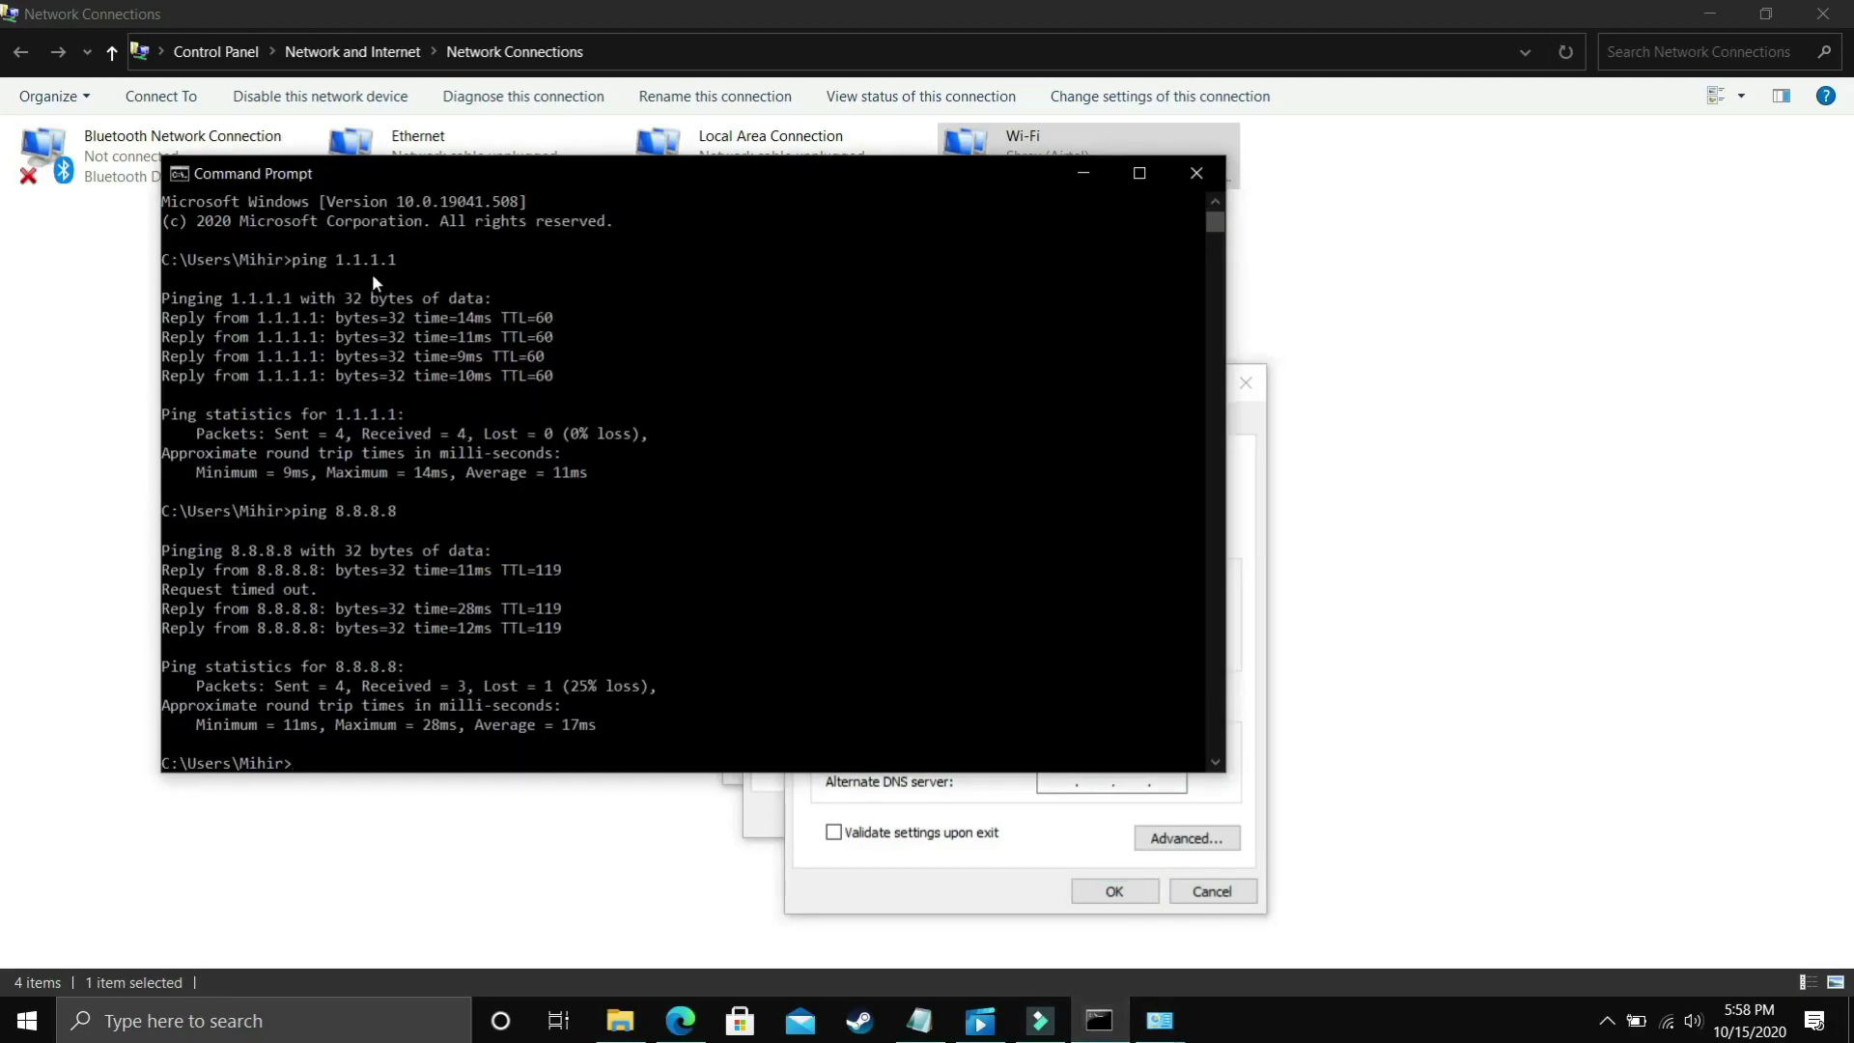
pyautogui.click(980, 836)
# Enter 1.1.1.1 as preferred and 1.0.0.1 as alternate DNS server
pyautogui.click(1056, 751)
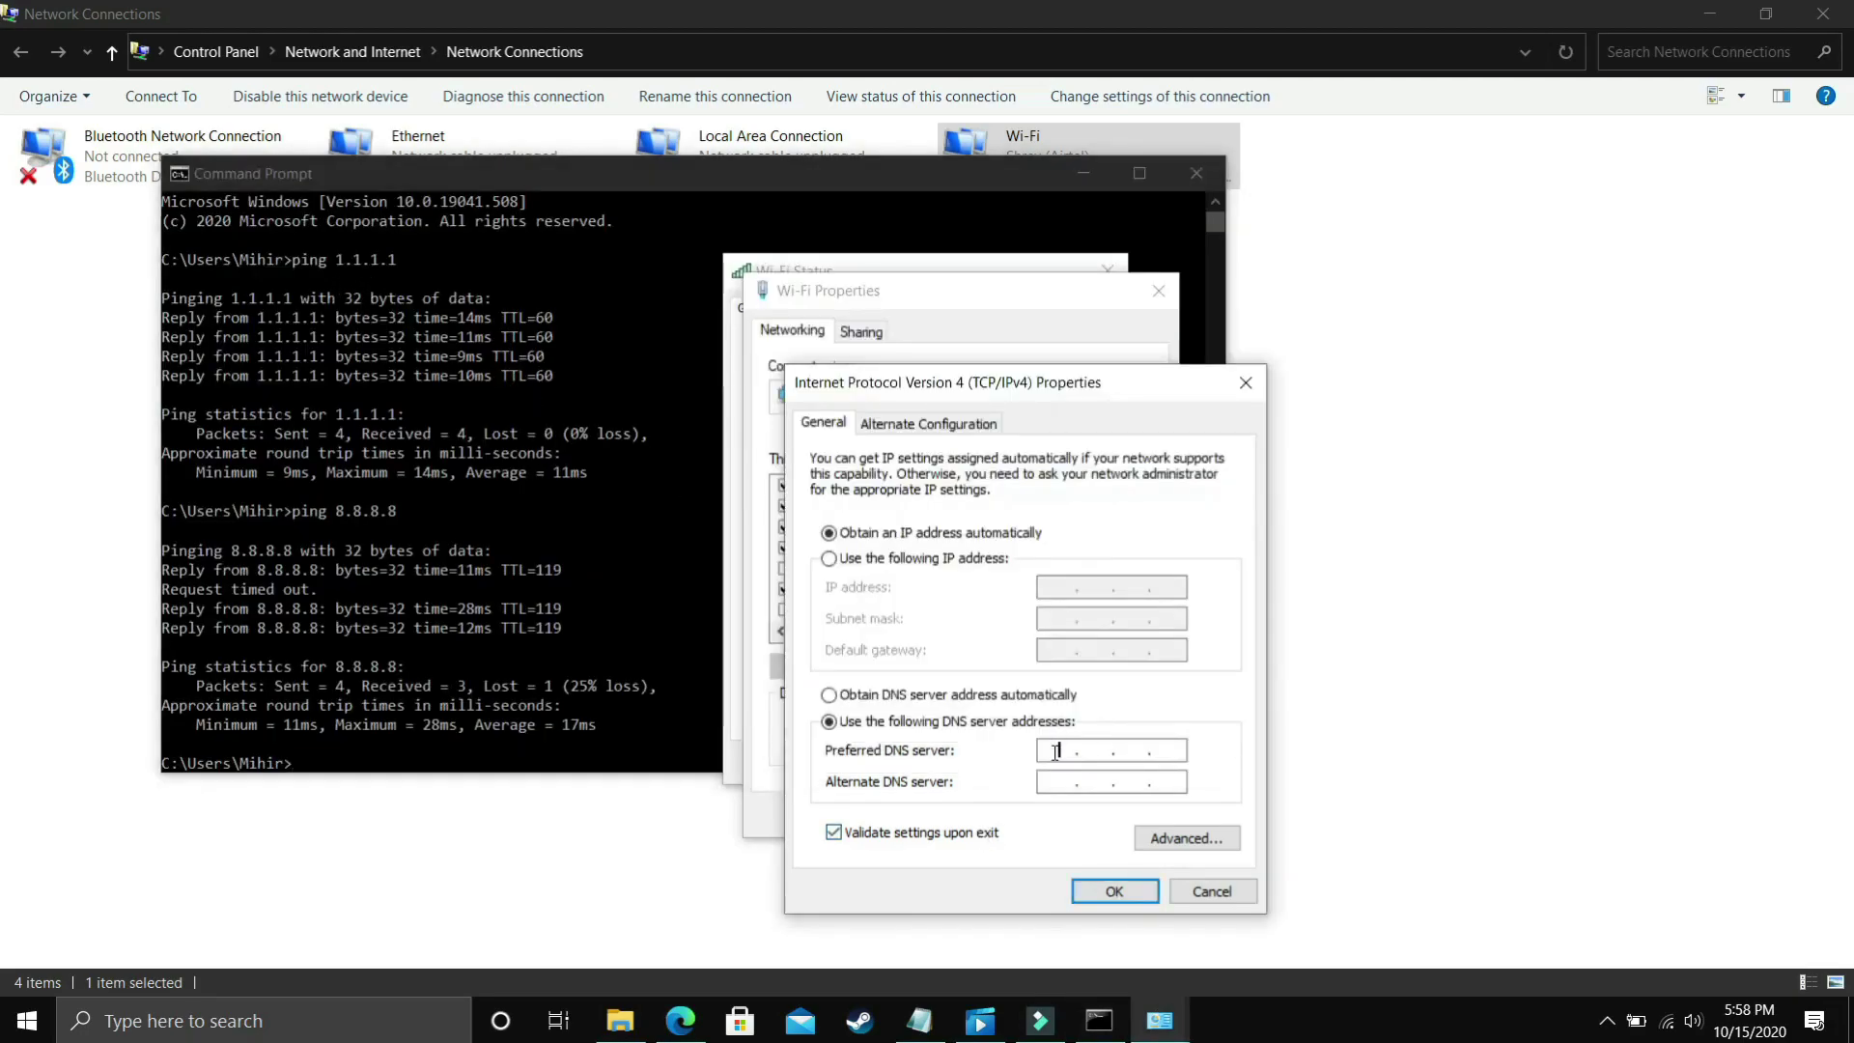
pyautogui.write('1.1.1.1')
pyautogui.click(1072, 779)
pyautogui.write('1 . 0 . 0 . 1')
# Replace them with 8.8.8.8 preferred and 8.8.4.4 alternate DNS servers
pyautogui.click(1071, 750)
pyautogui.press('BackSpace')
pyautogui.write('8.8.8.8')
pyautogui.press('Tab')
pyautogui.write('8.8.4.4')
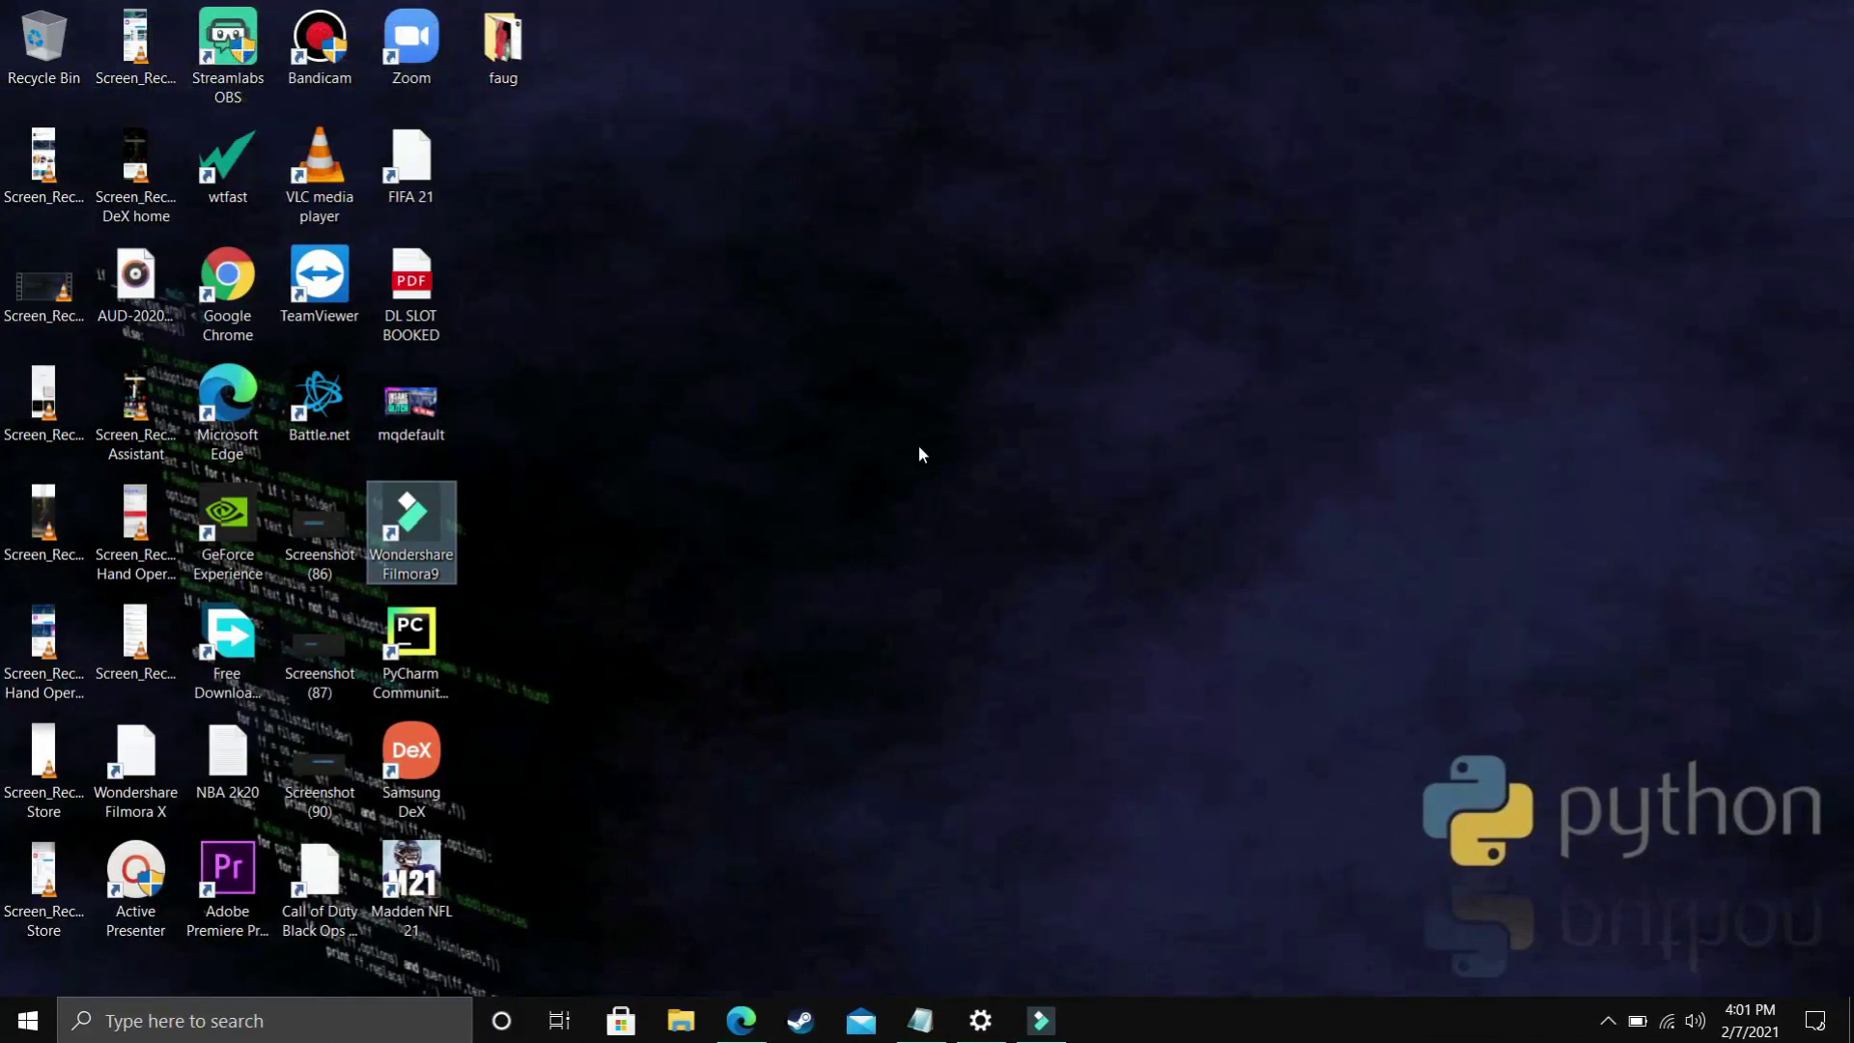
# Go to portforward.com's Apex Legends page in Edge and select the PC TCP port list
pyautogui.click(741, 1020)
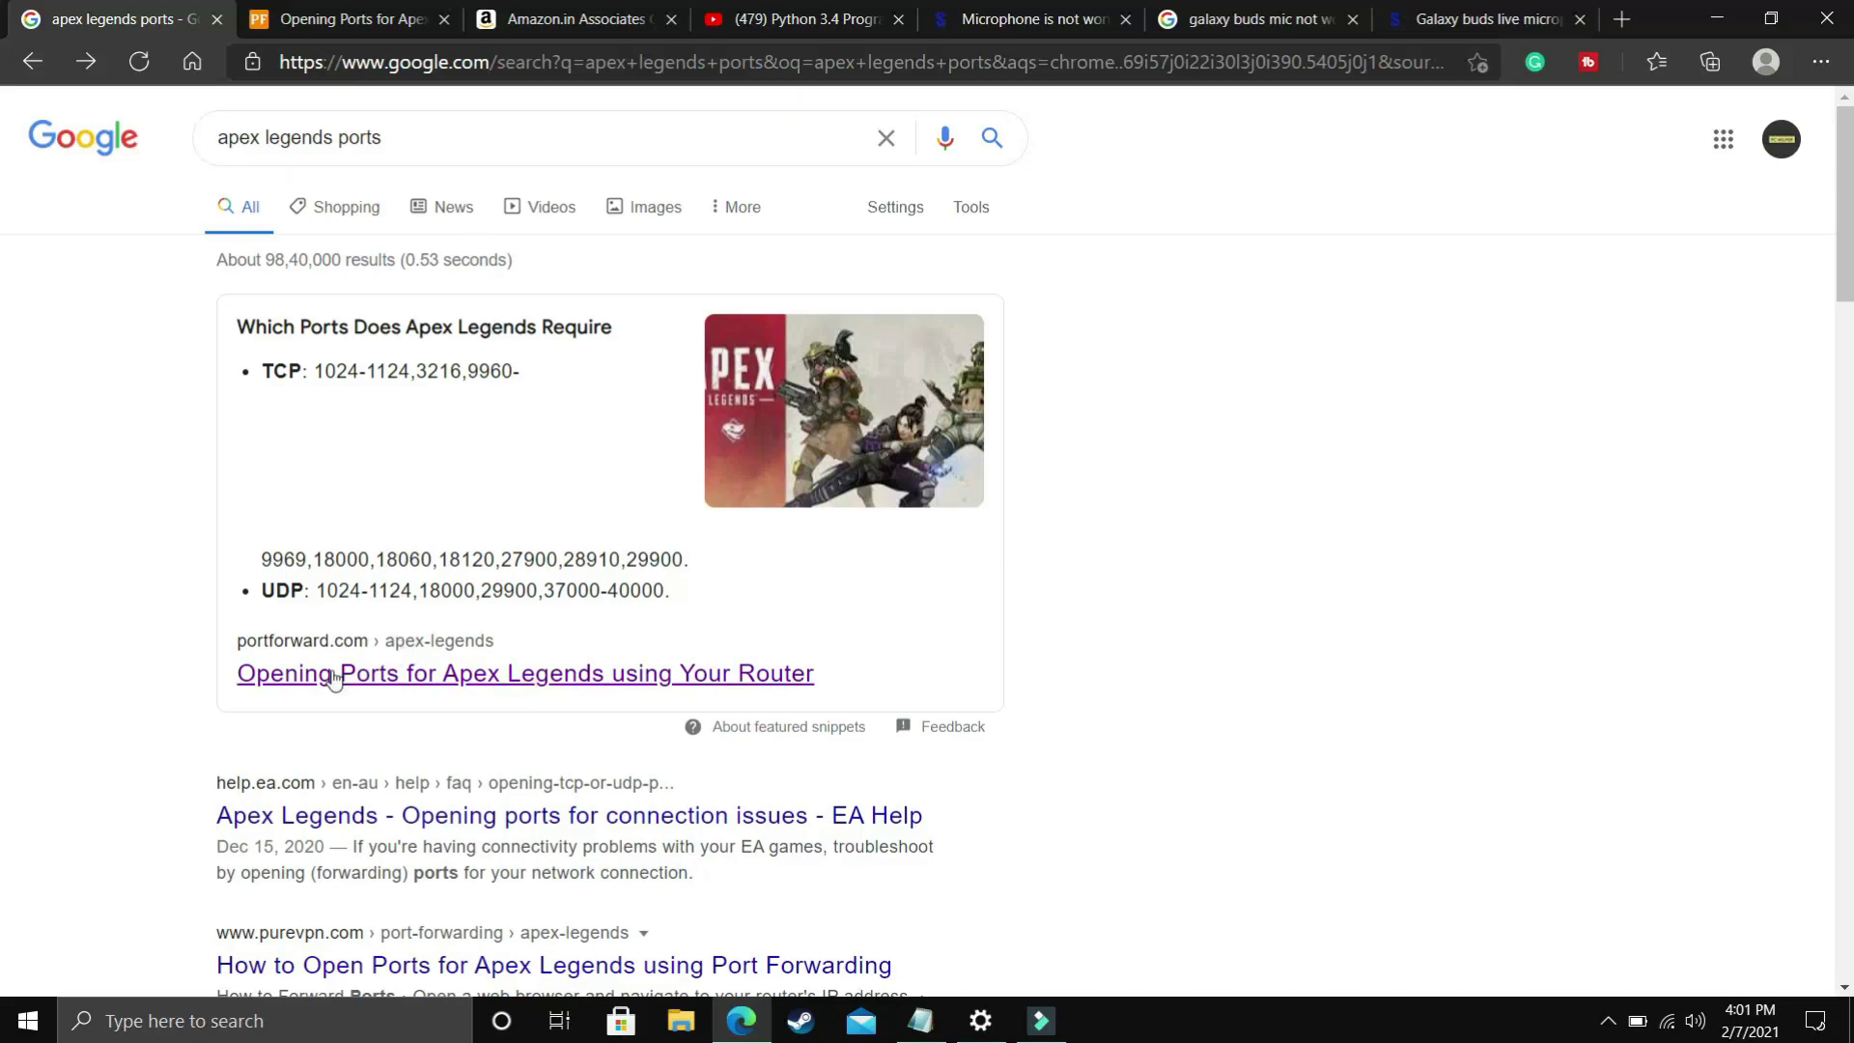
pyautogui.click(358, 22)
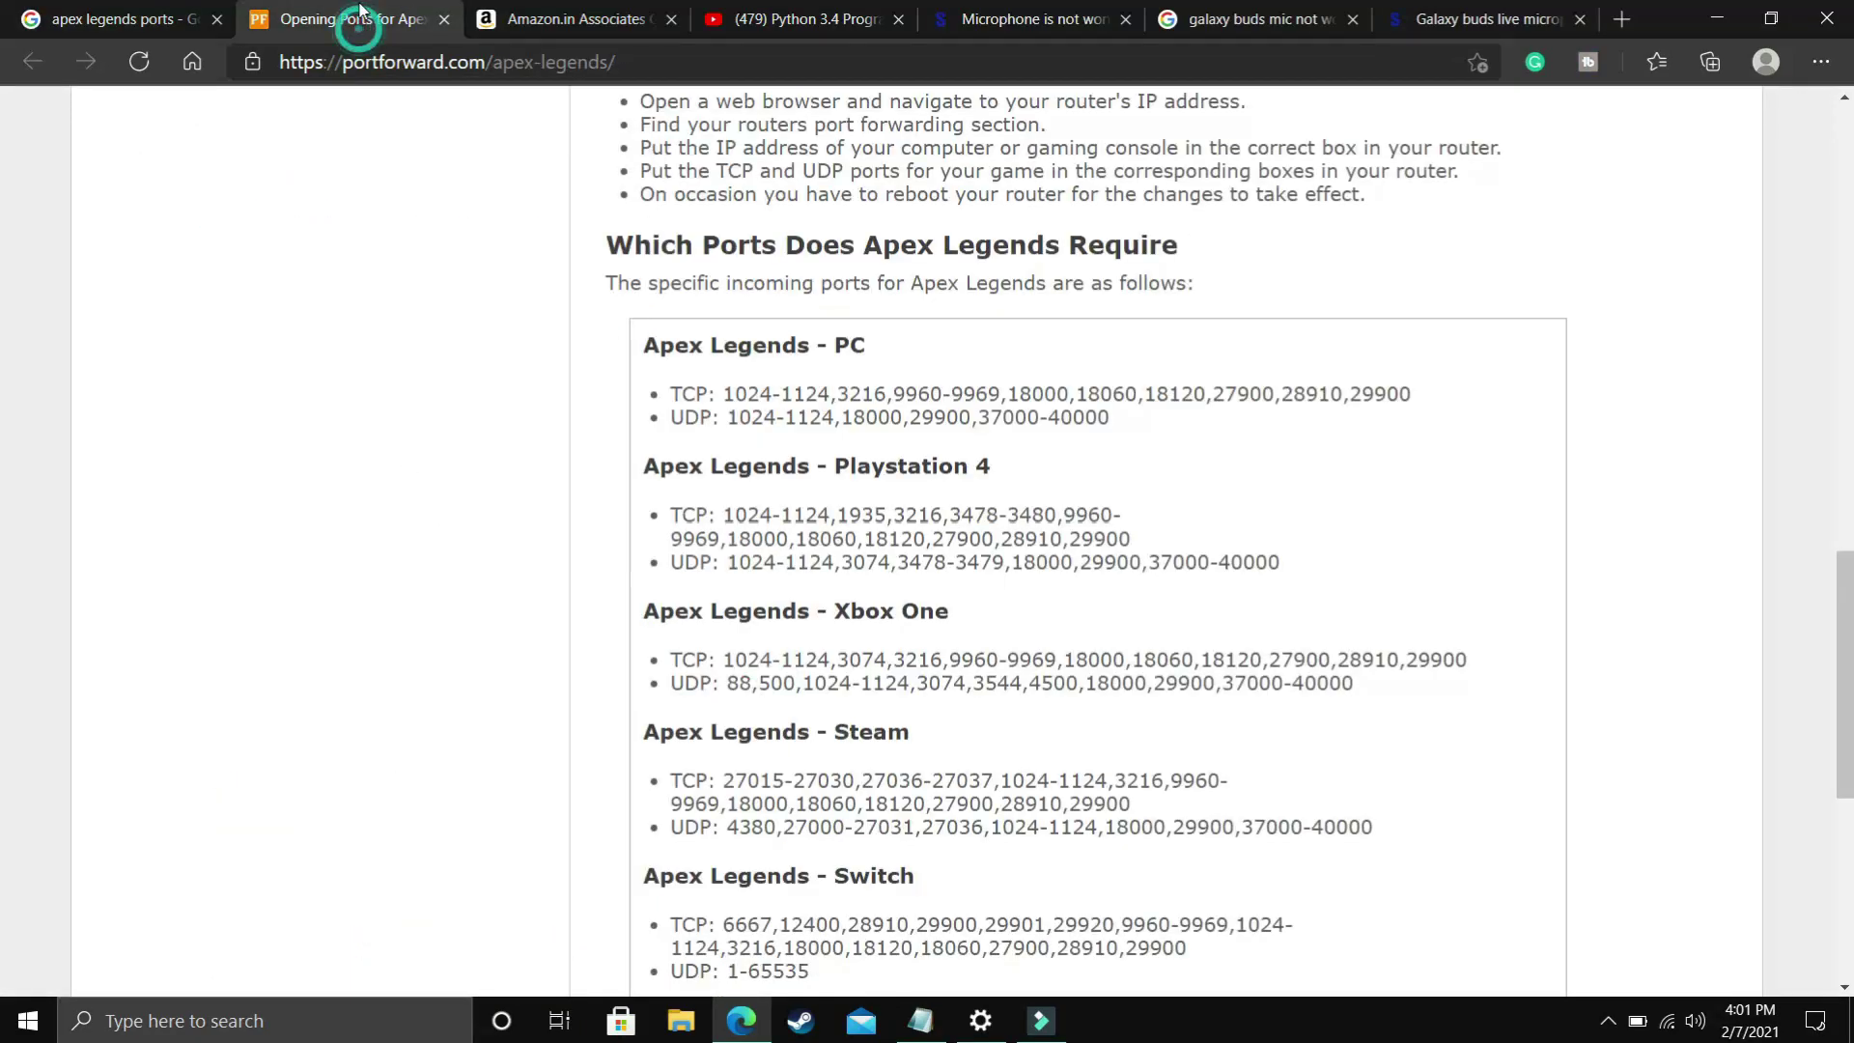
pyautogui.scroll(11, 792, 449)
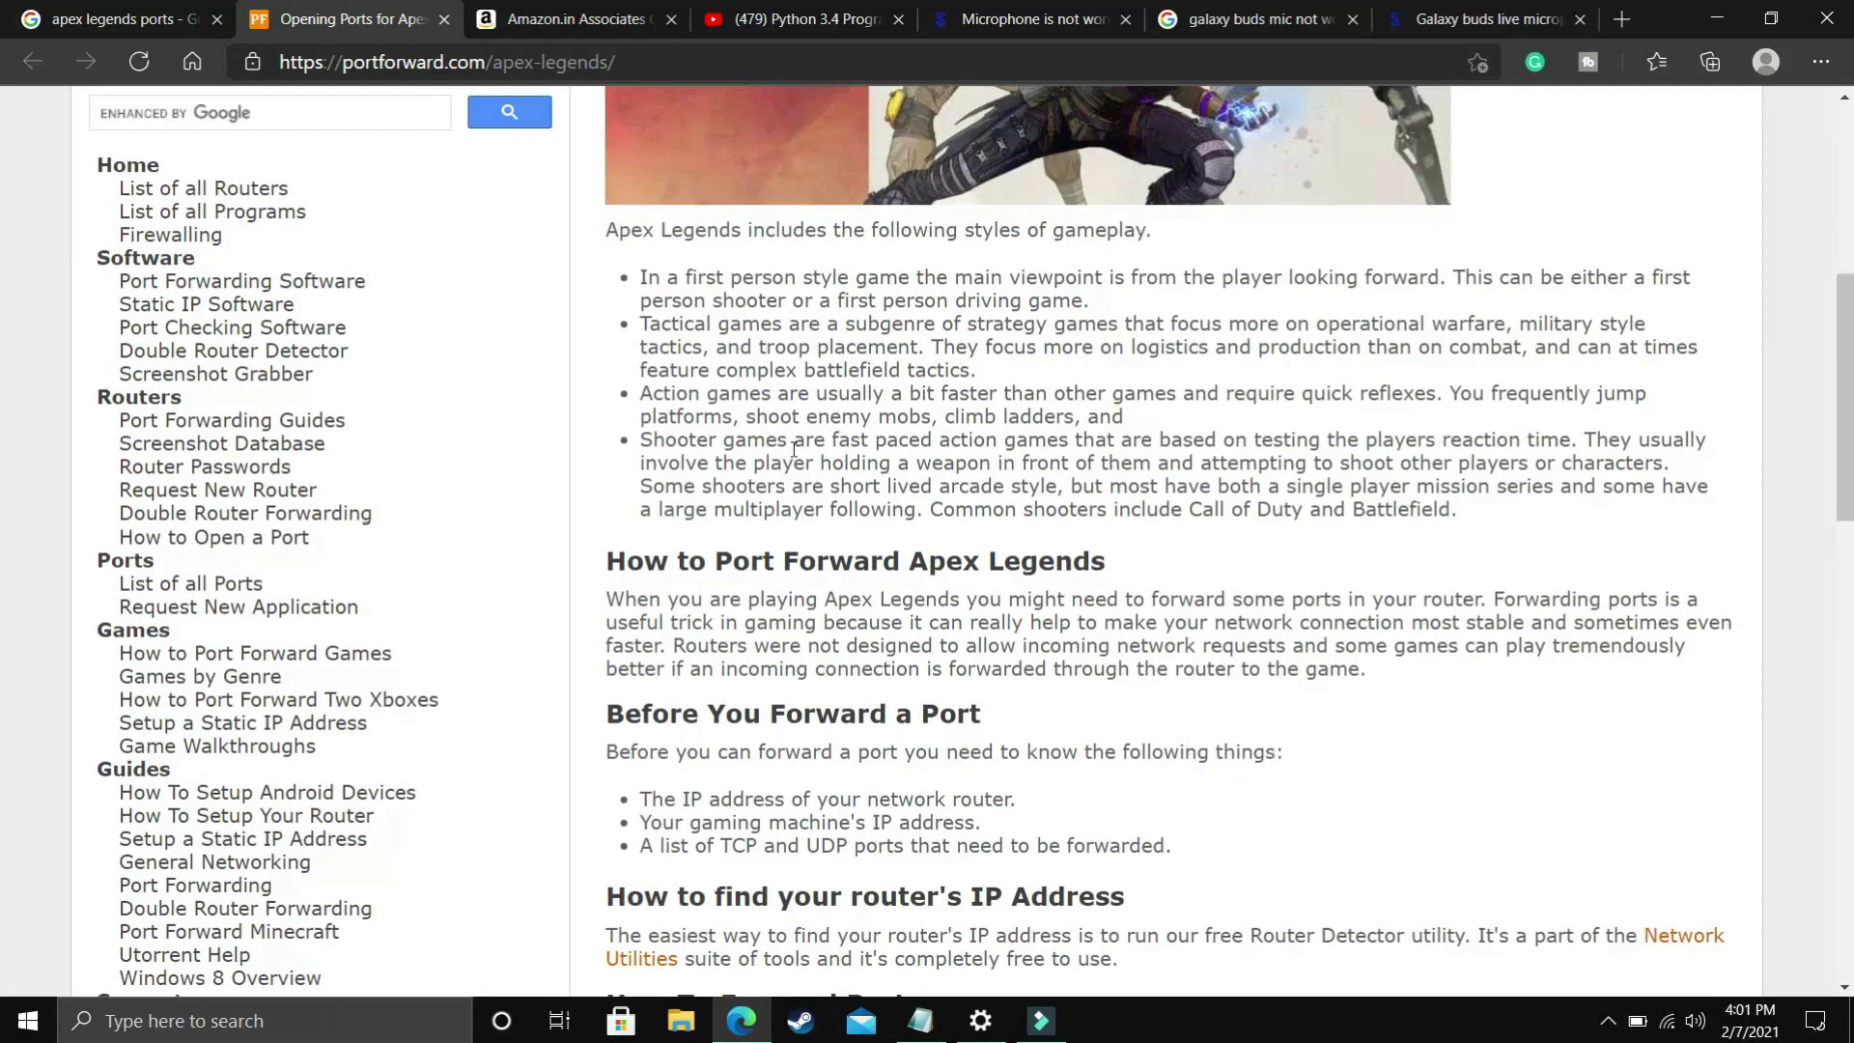
pyautogui.scroll(-6, 792, 449)
pyautogui.scroll(-5, 792, 449)
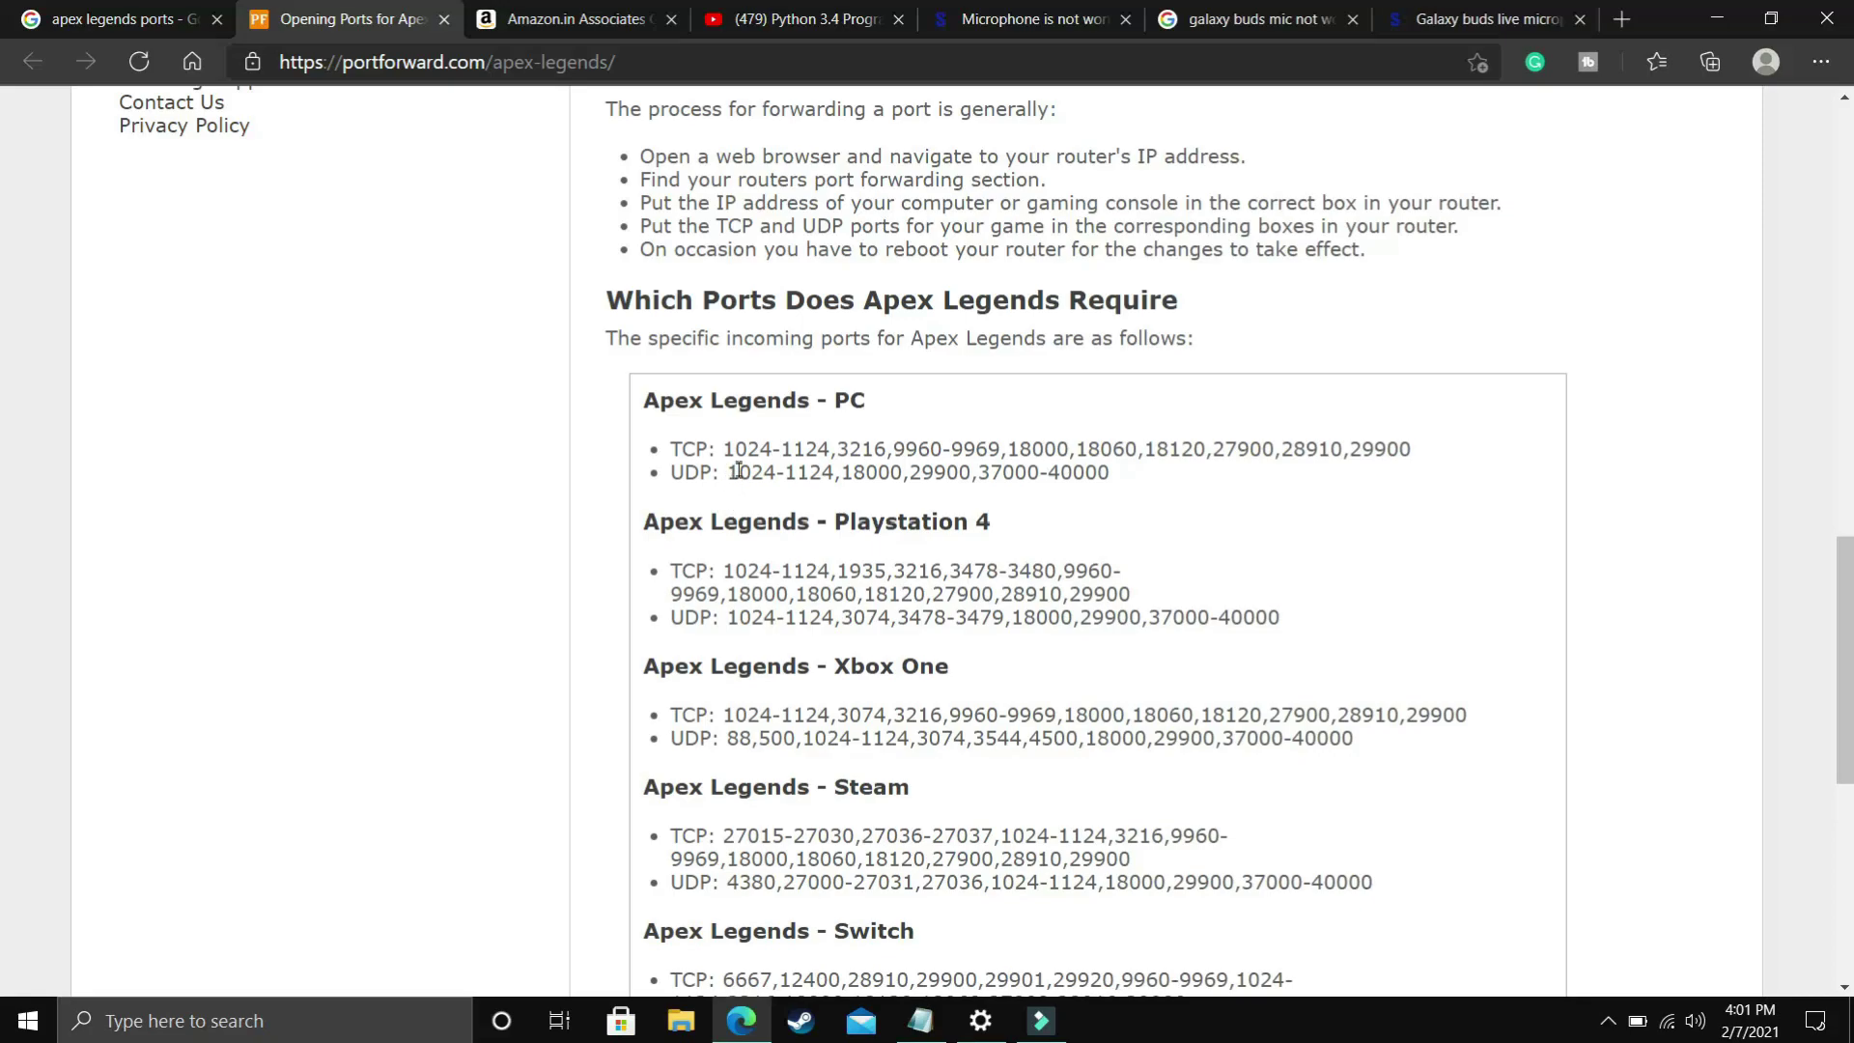
pyautogui.moveTo(724, 451); pyautogui.dragTo(1455, 444)
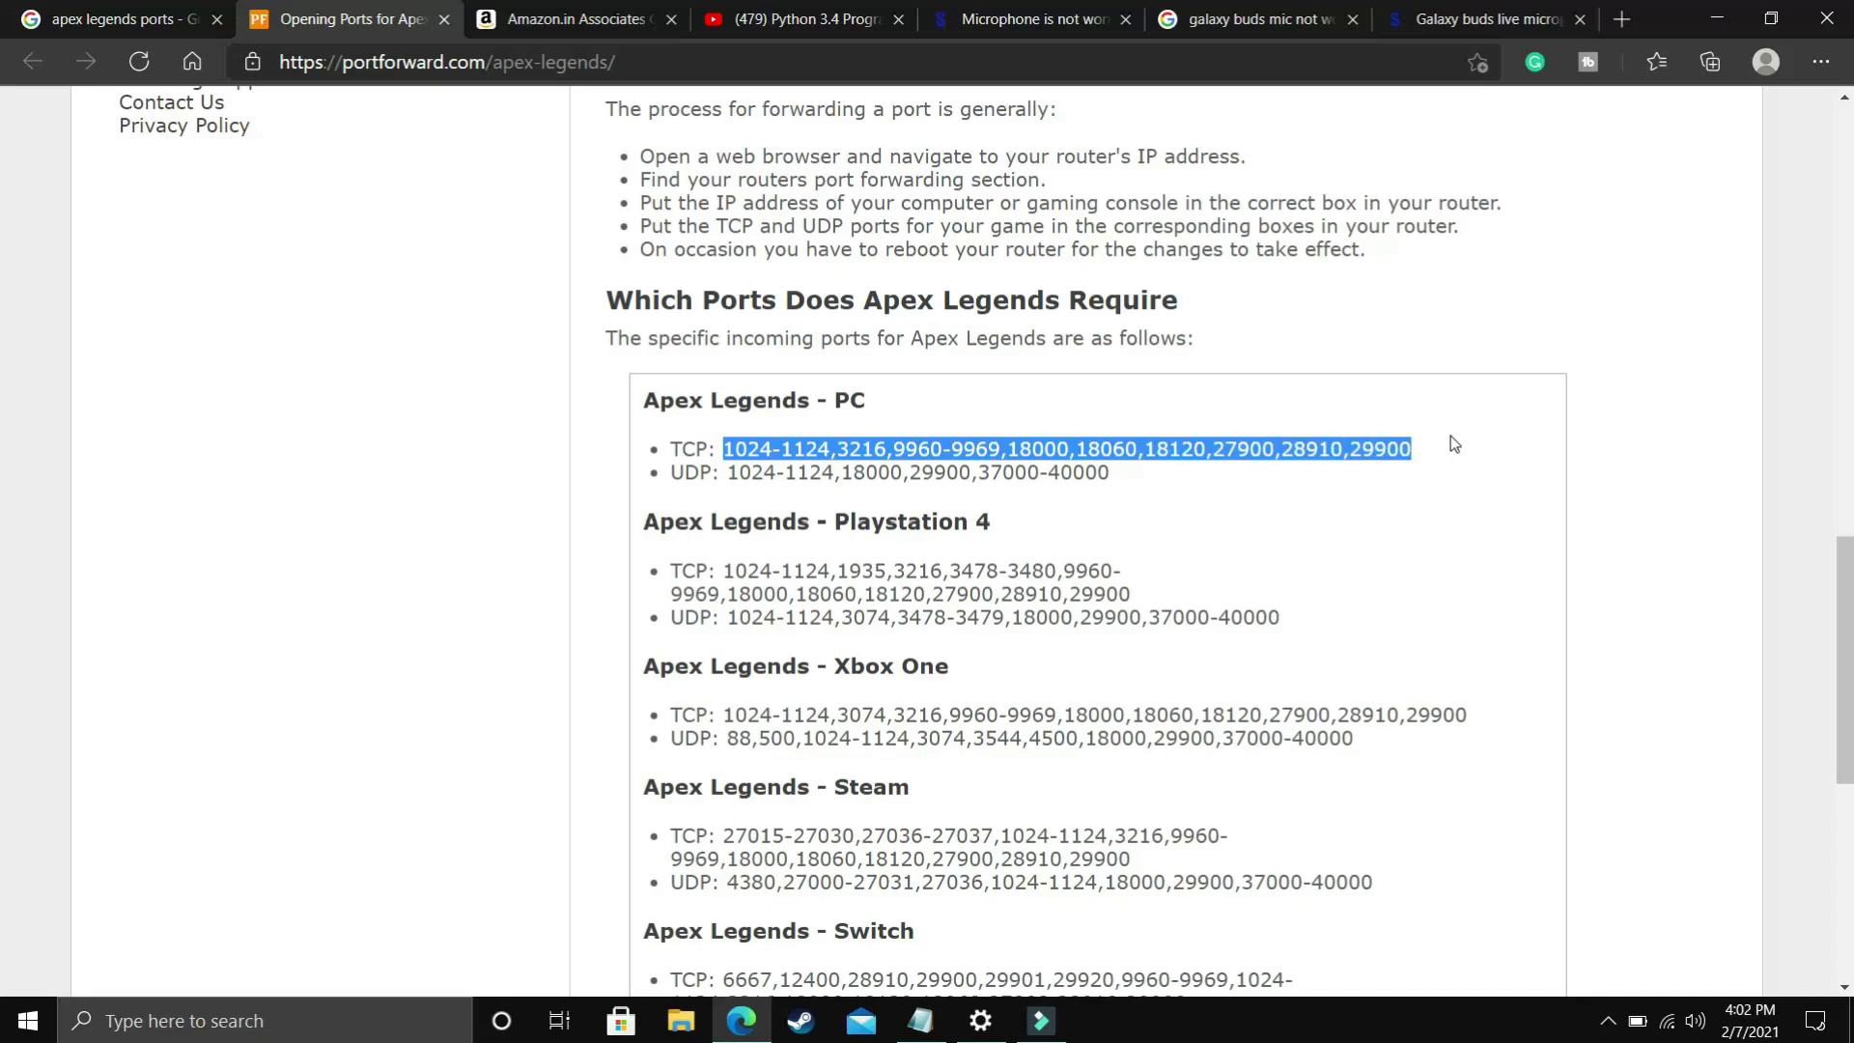
# Open Windows Defender Firewall with Advanced Security from search and start a new inbound rule
pyautogui.click(328, 1025)
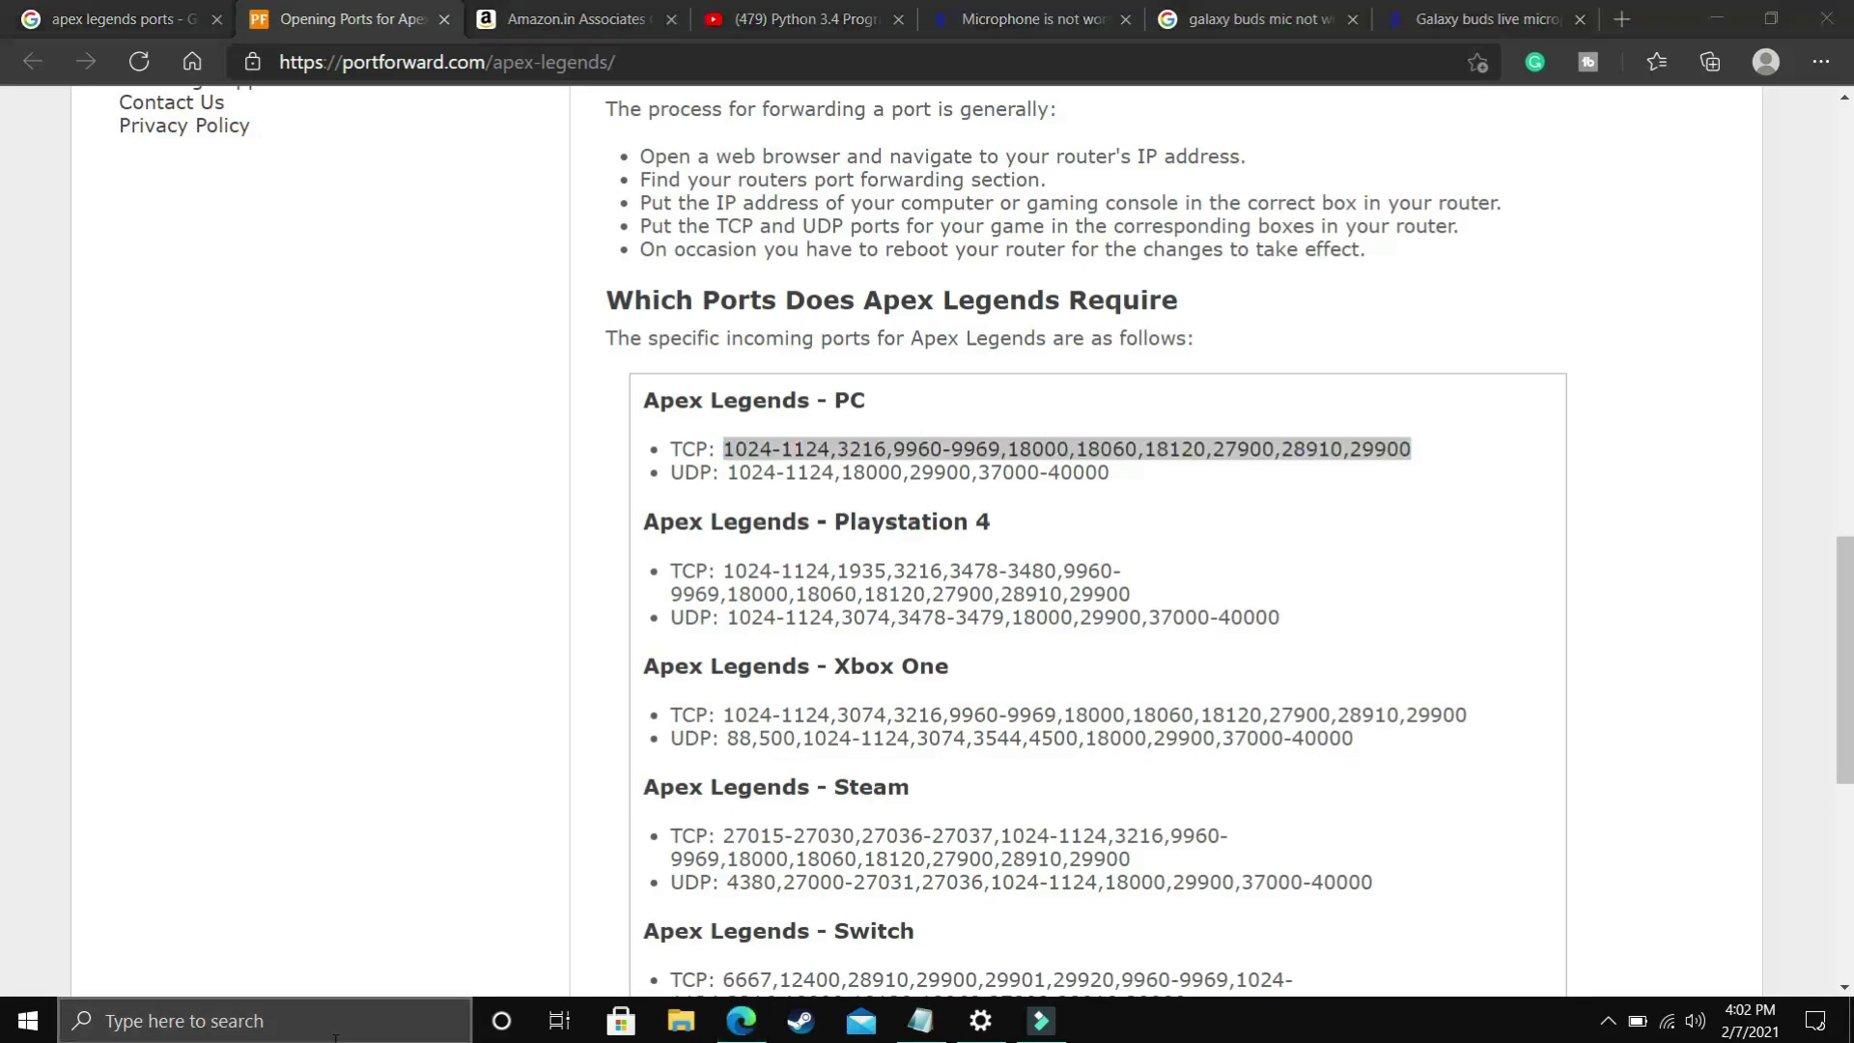
pyautogui.write('fir')
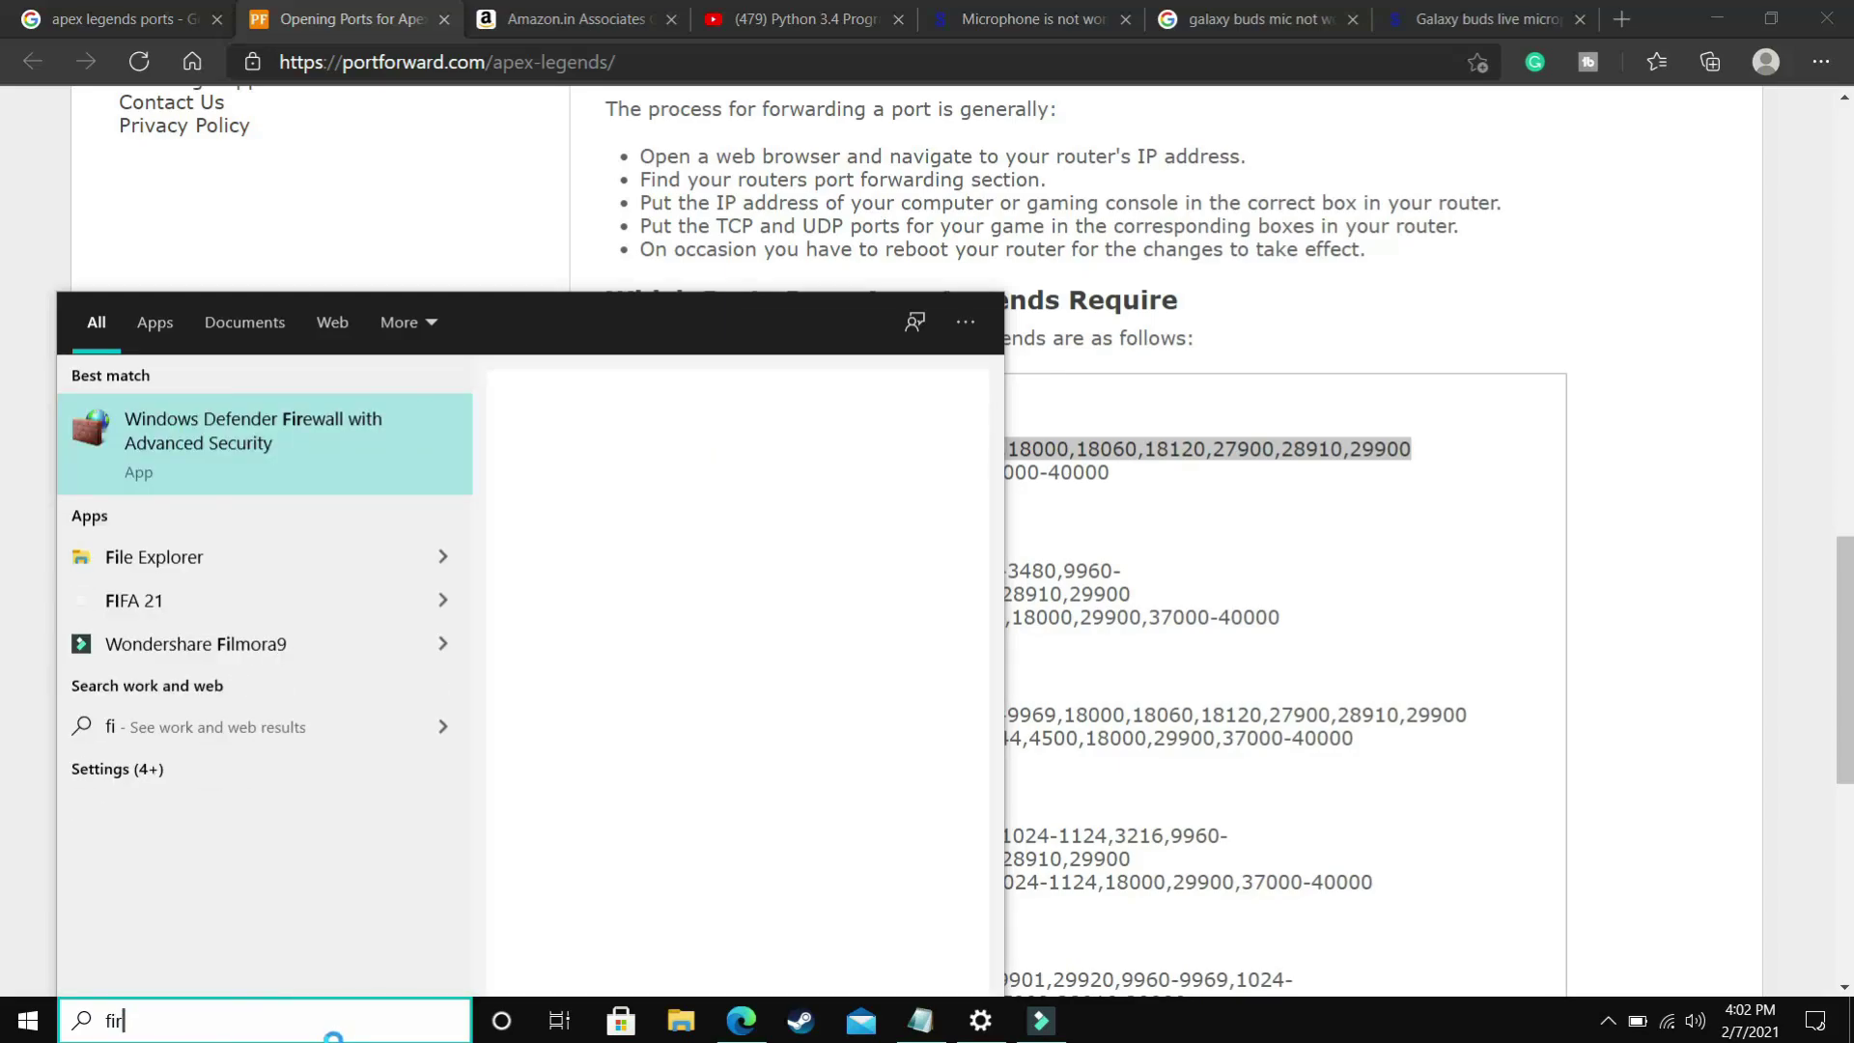
pyautogui.write('ewall')
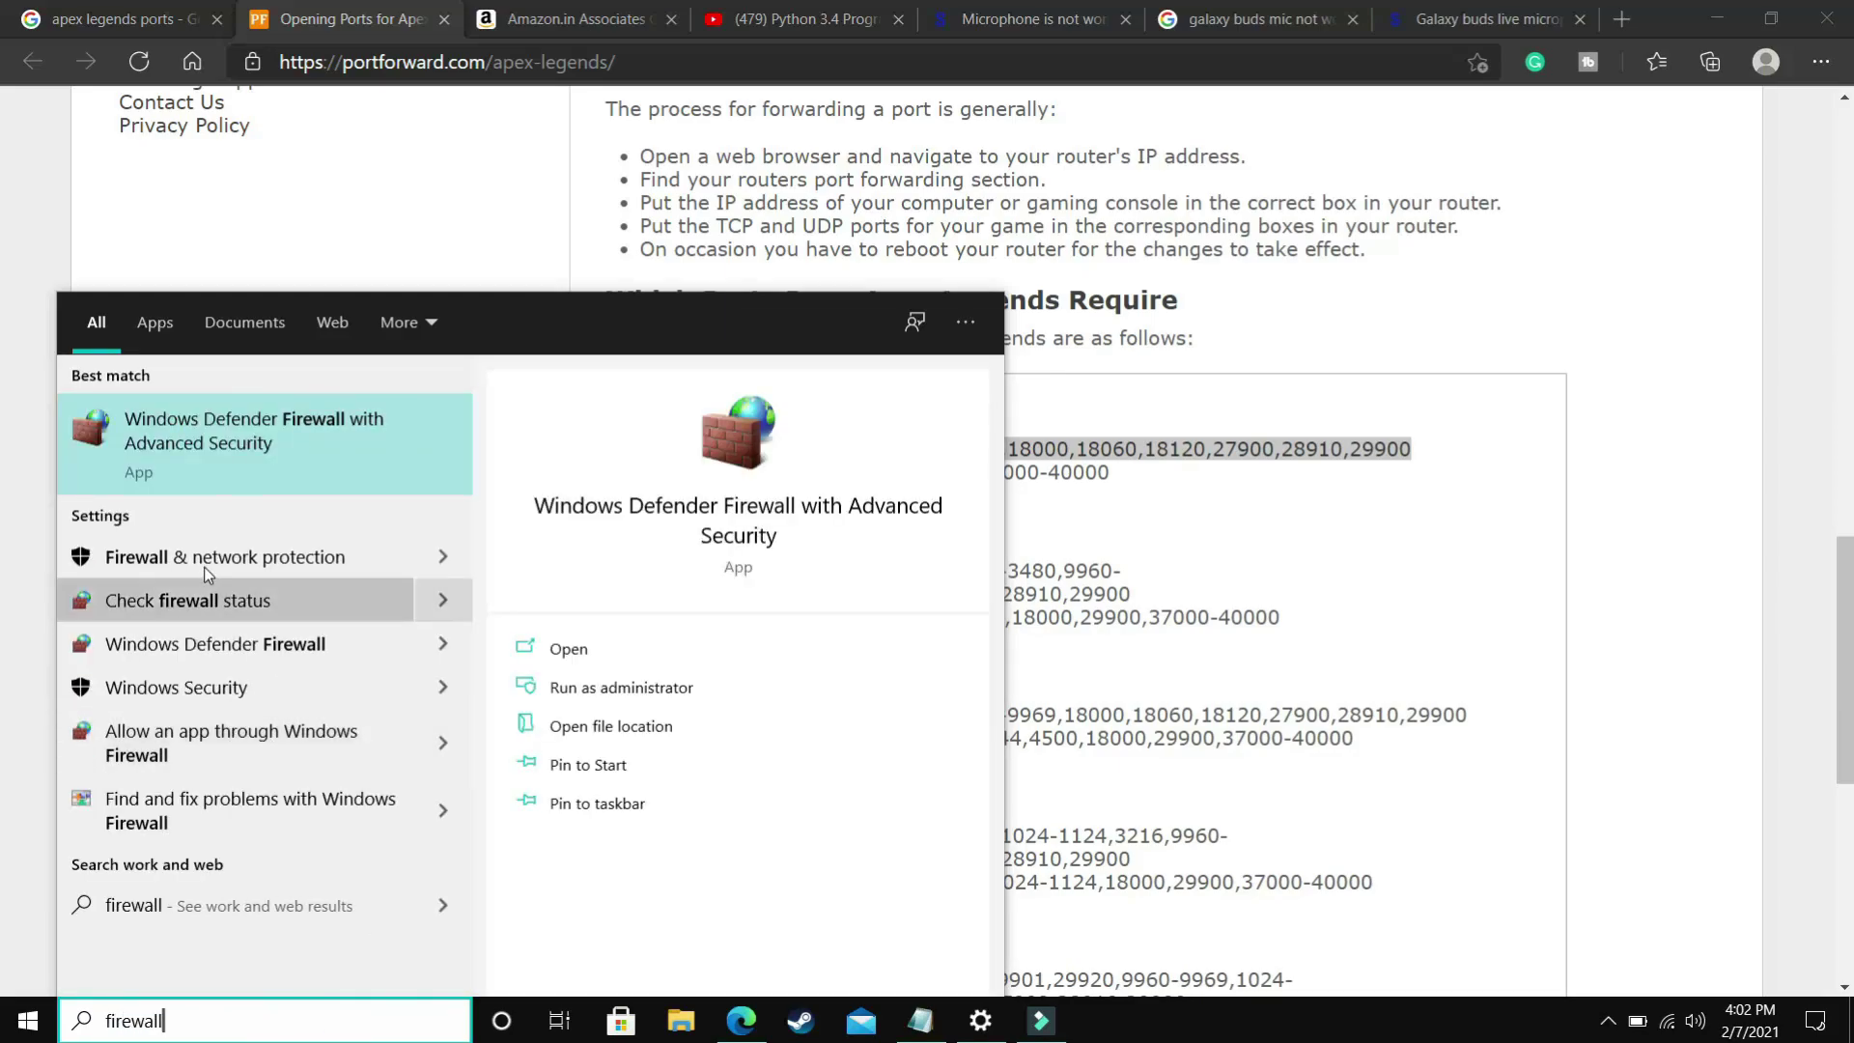
pyautogui.click(277, 423)
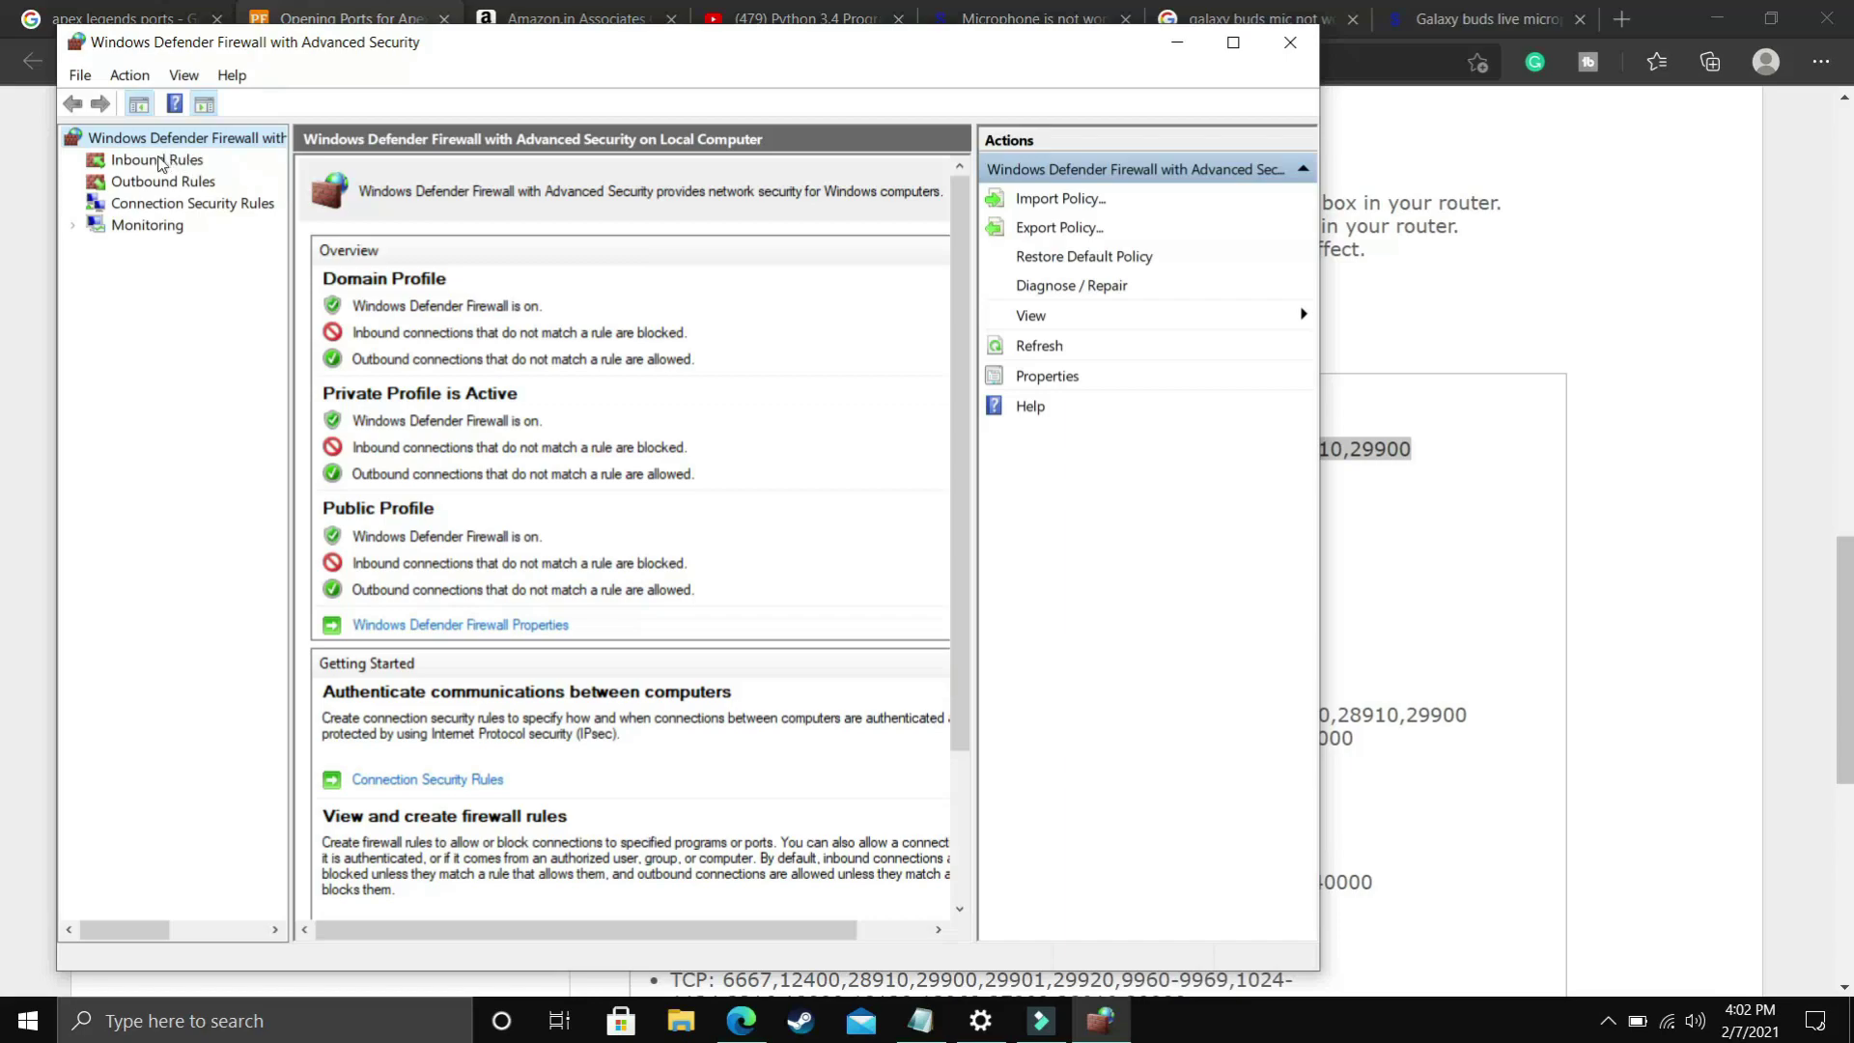
pyautogui.click(157, 160)
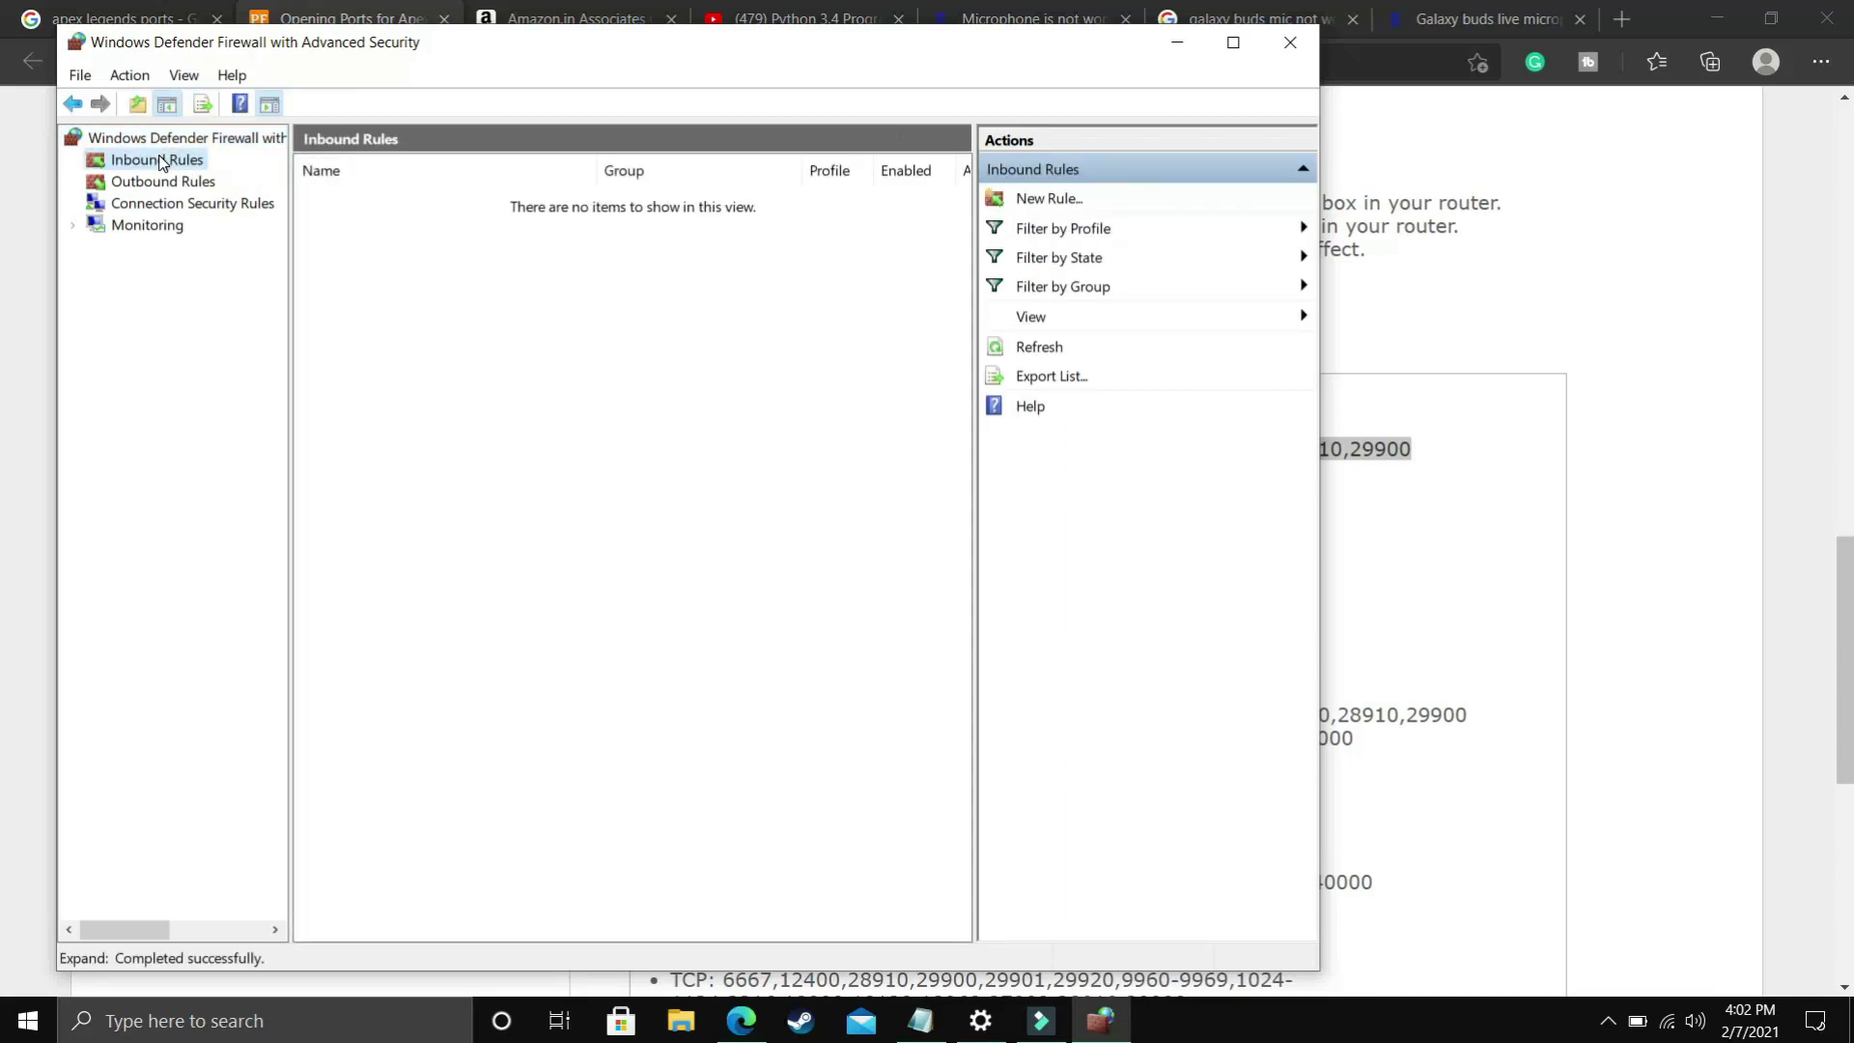
pyautogui.click(1029, 201)
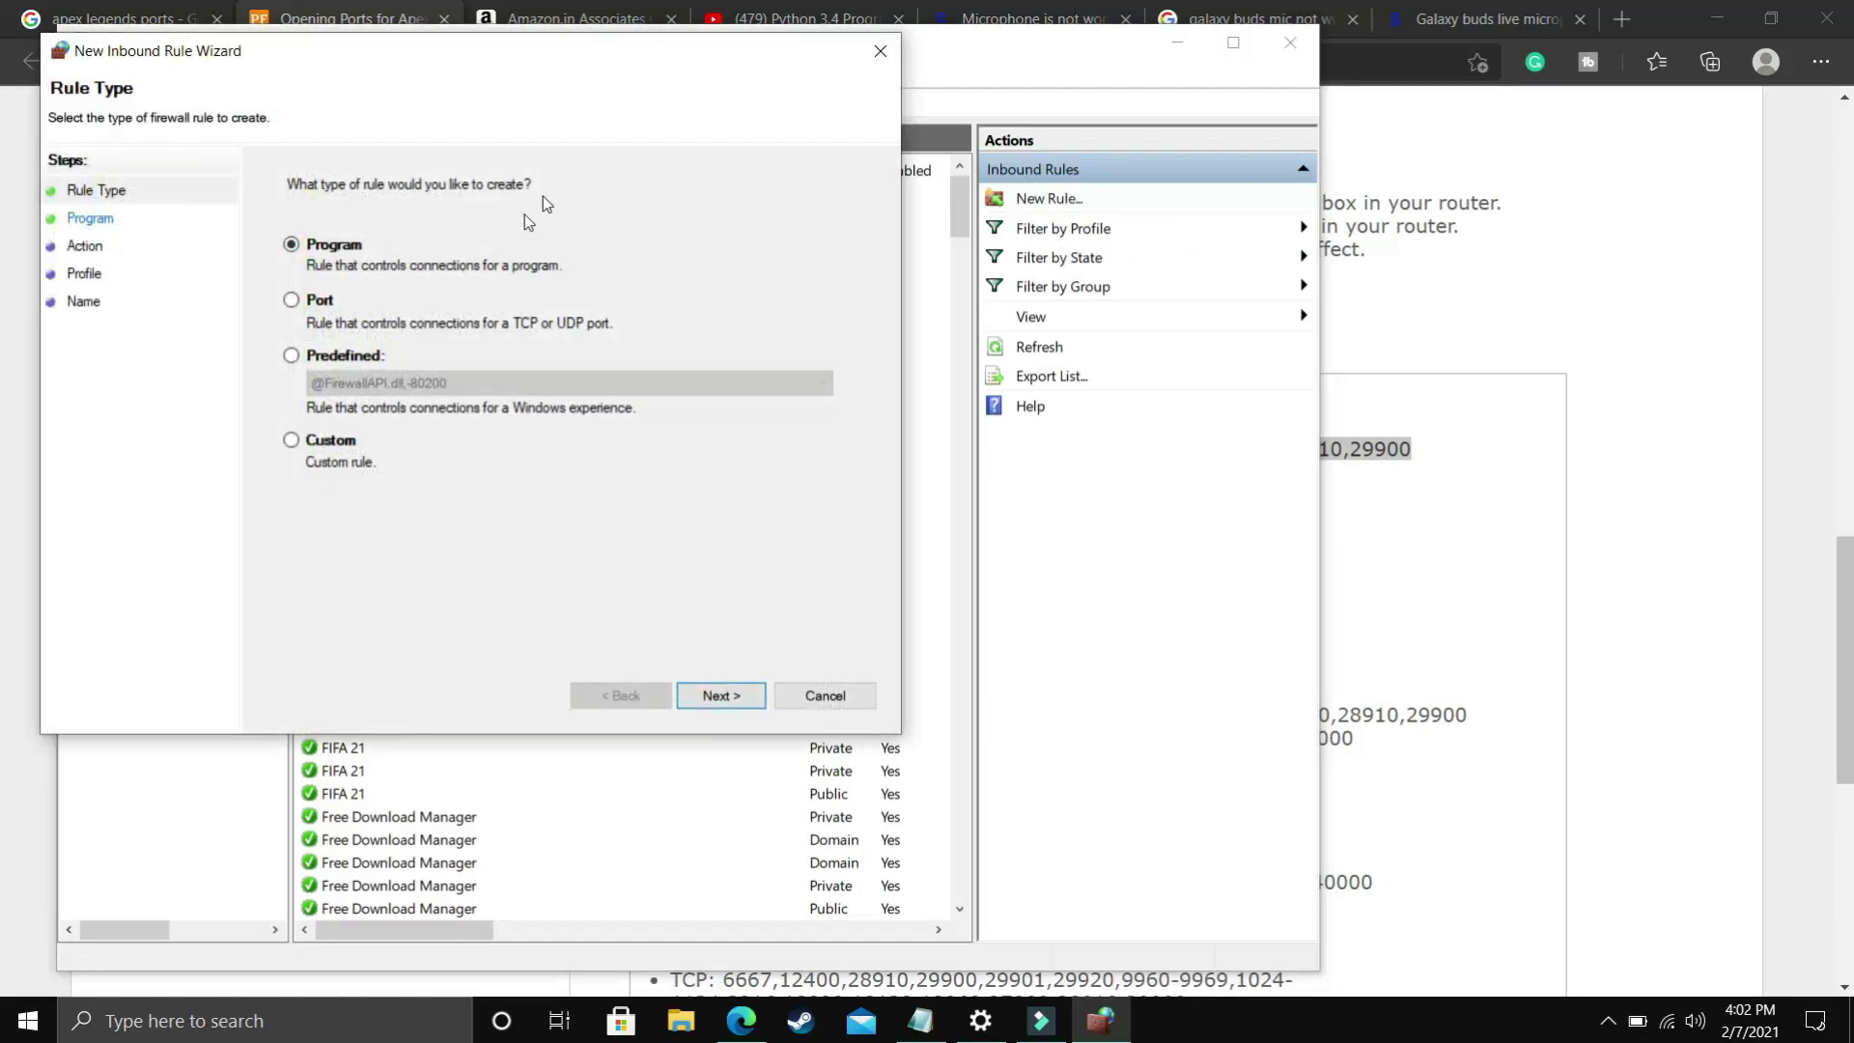
# Create an 'Apex Legends' port rule allowing the pasted PC TCP ports on all profiles
pyautogui.click(316, 305)
pyautogui.click(720, 698)
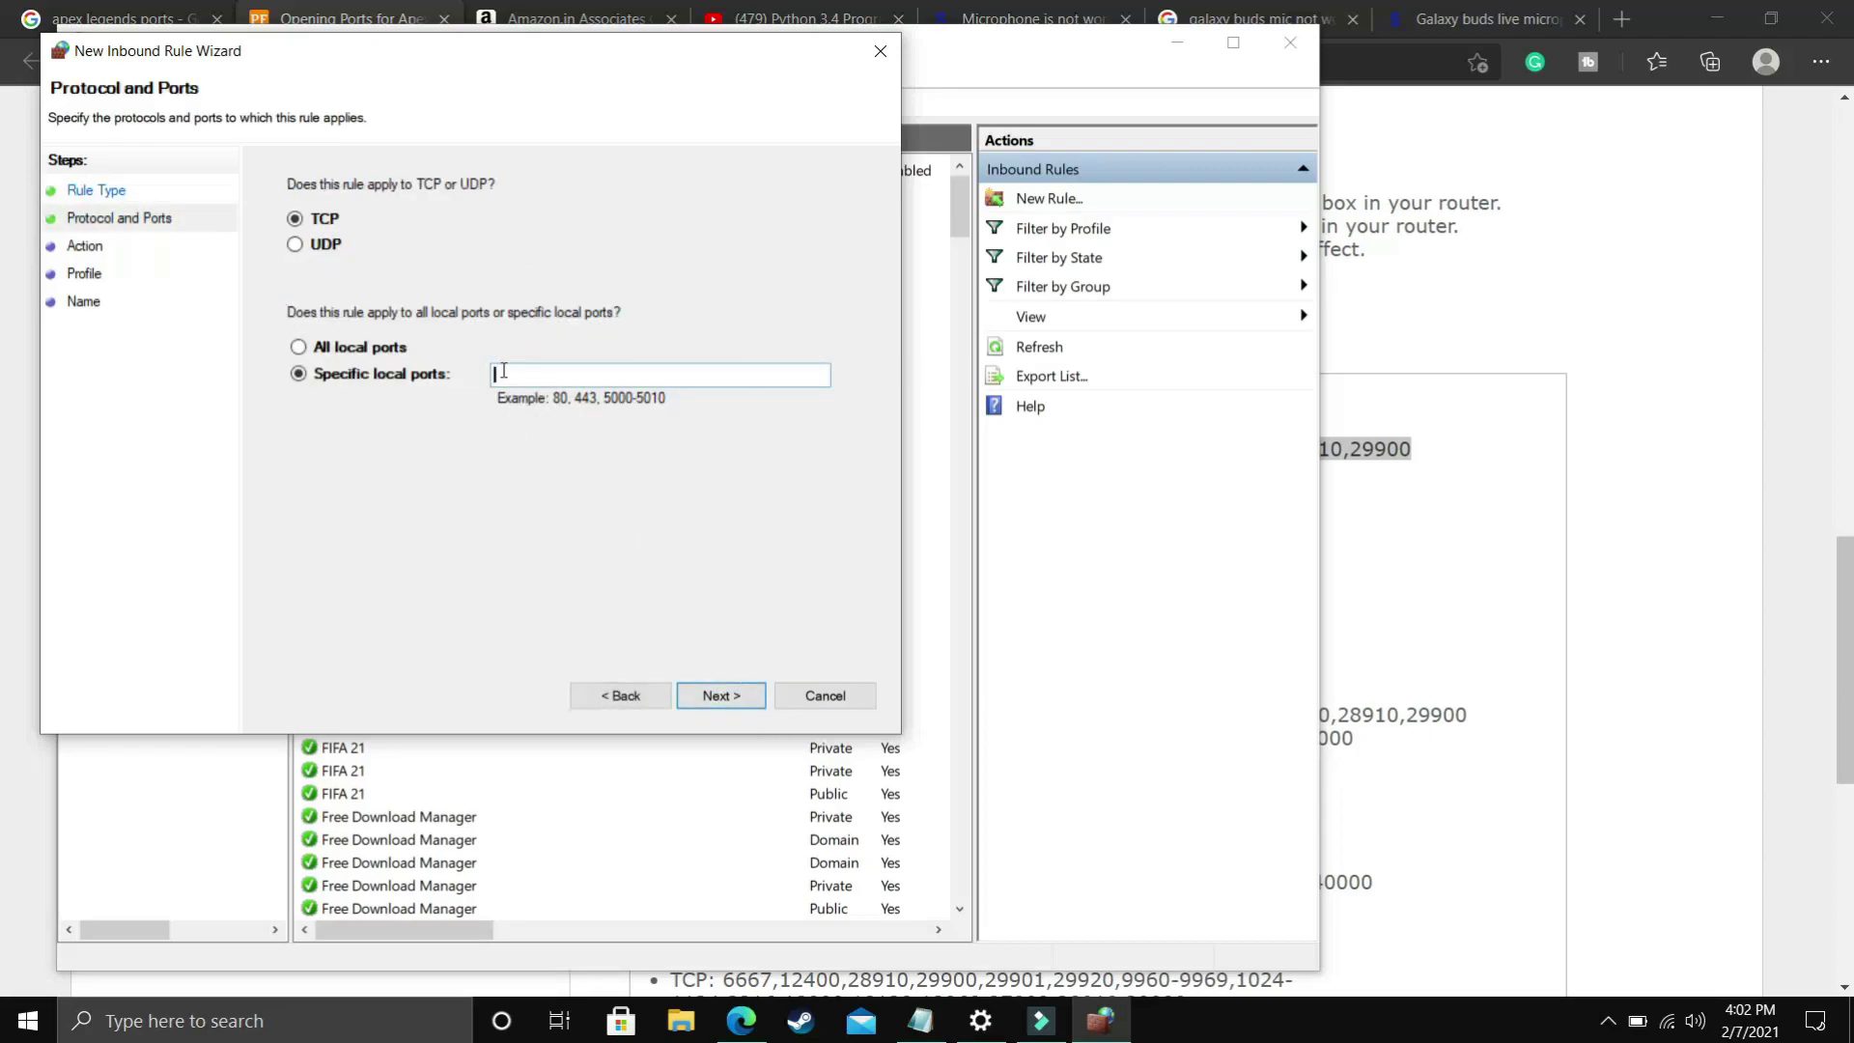
pyautogui.write('3216,9960-9969,18000,18060,18120,27900,28910,29900')
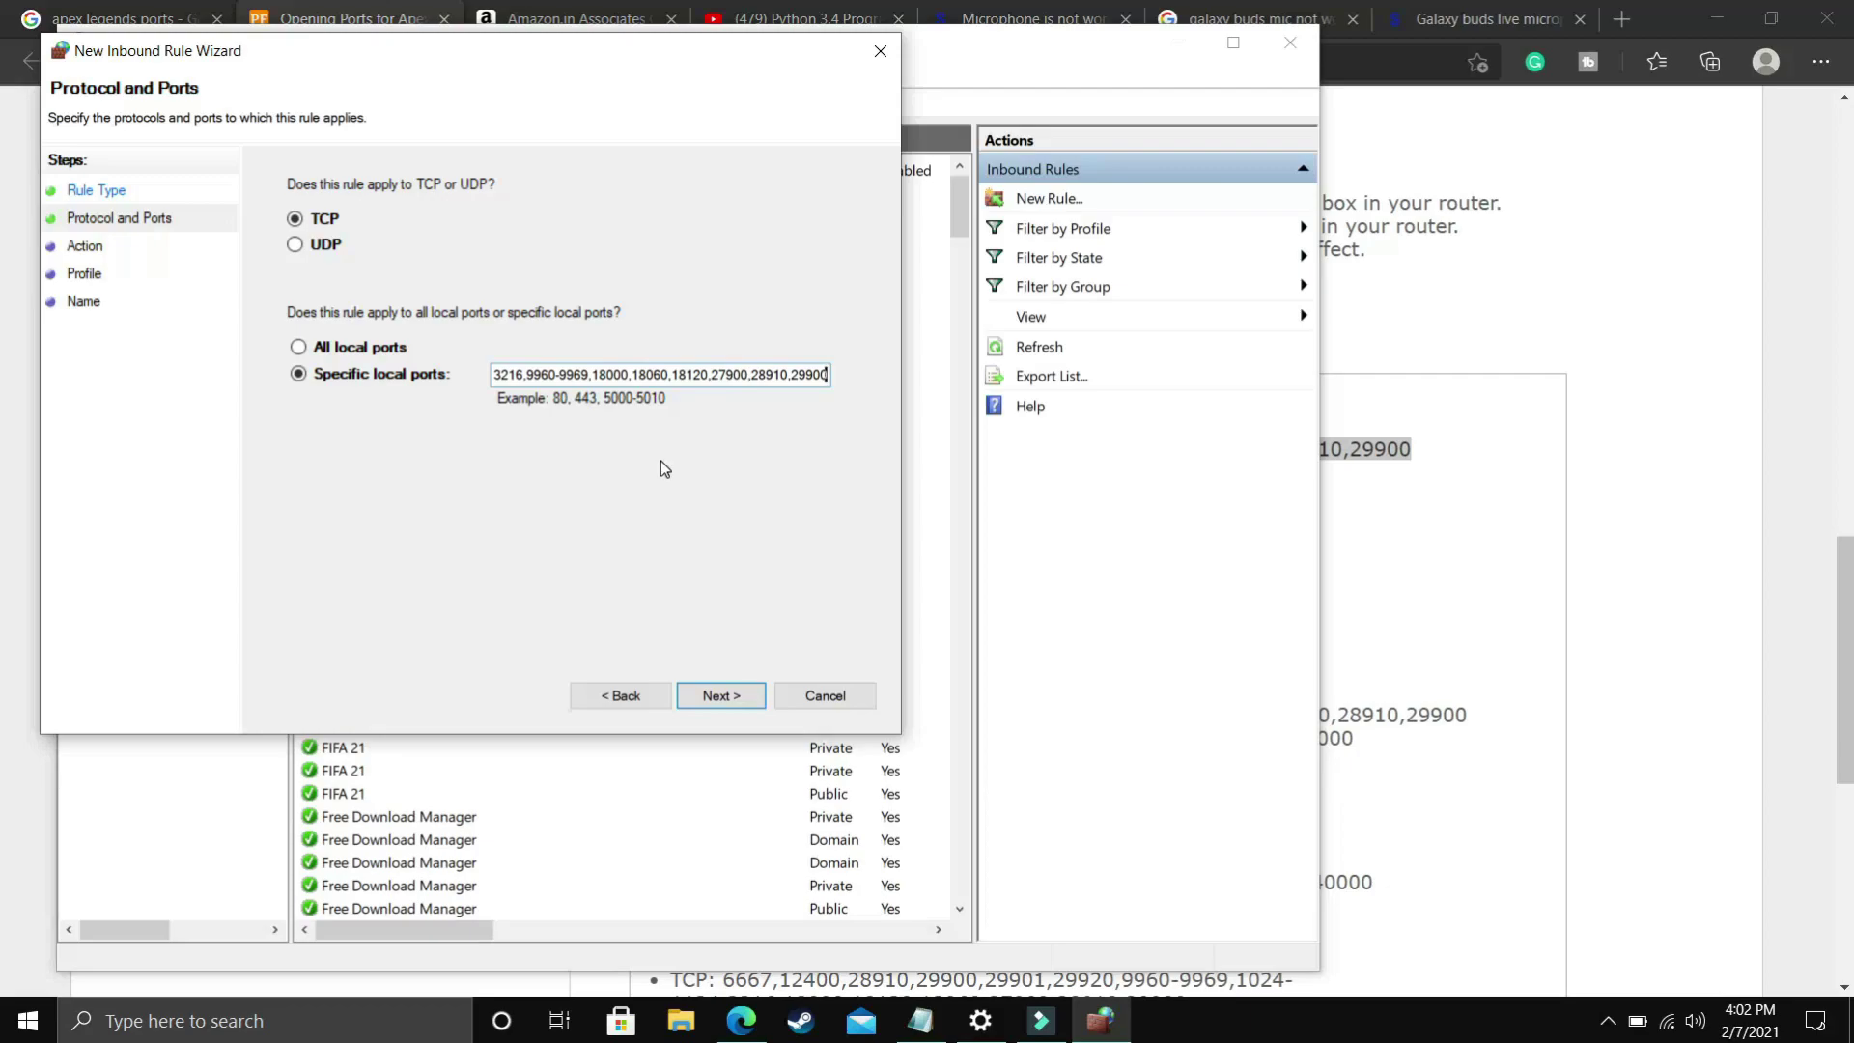
pyautogui.click(709, 697)
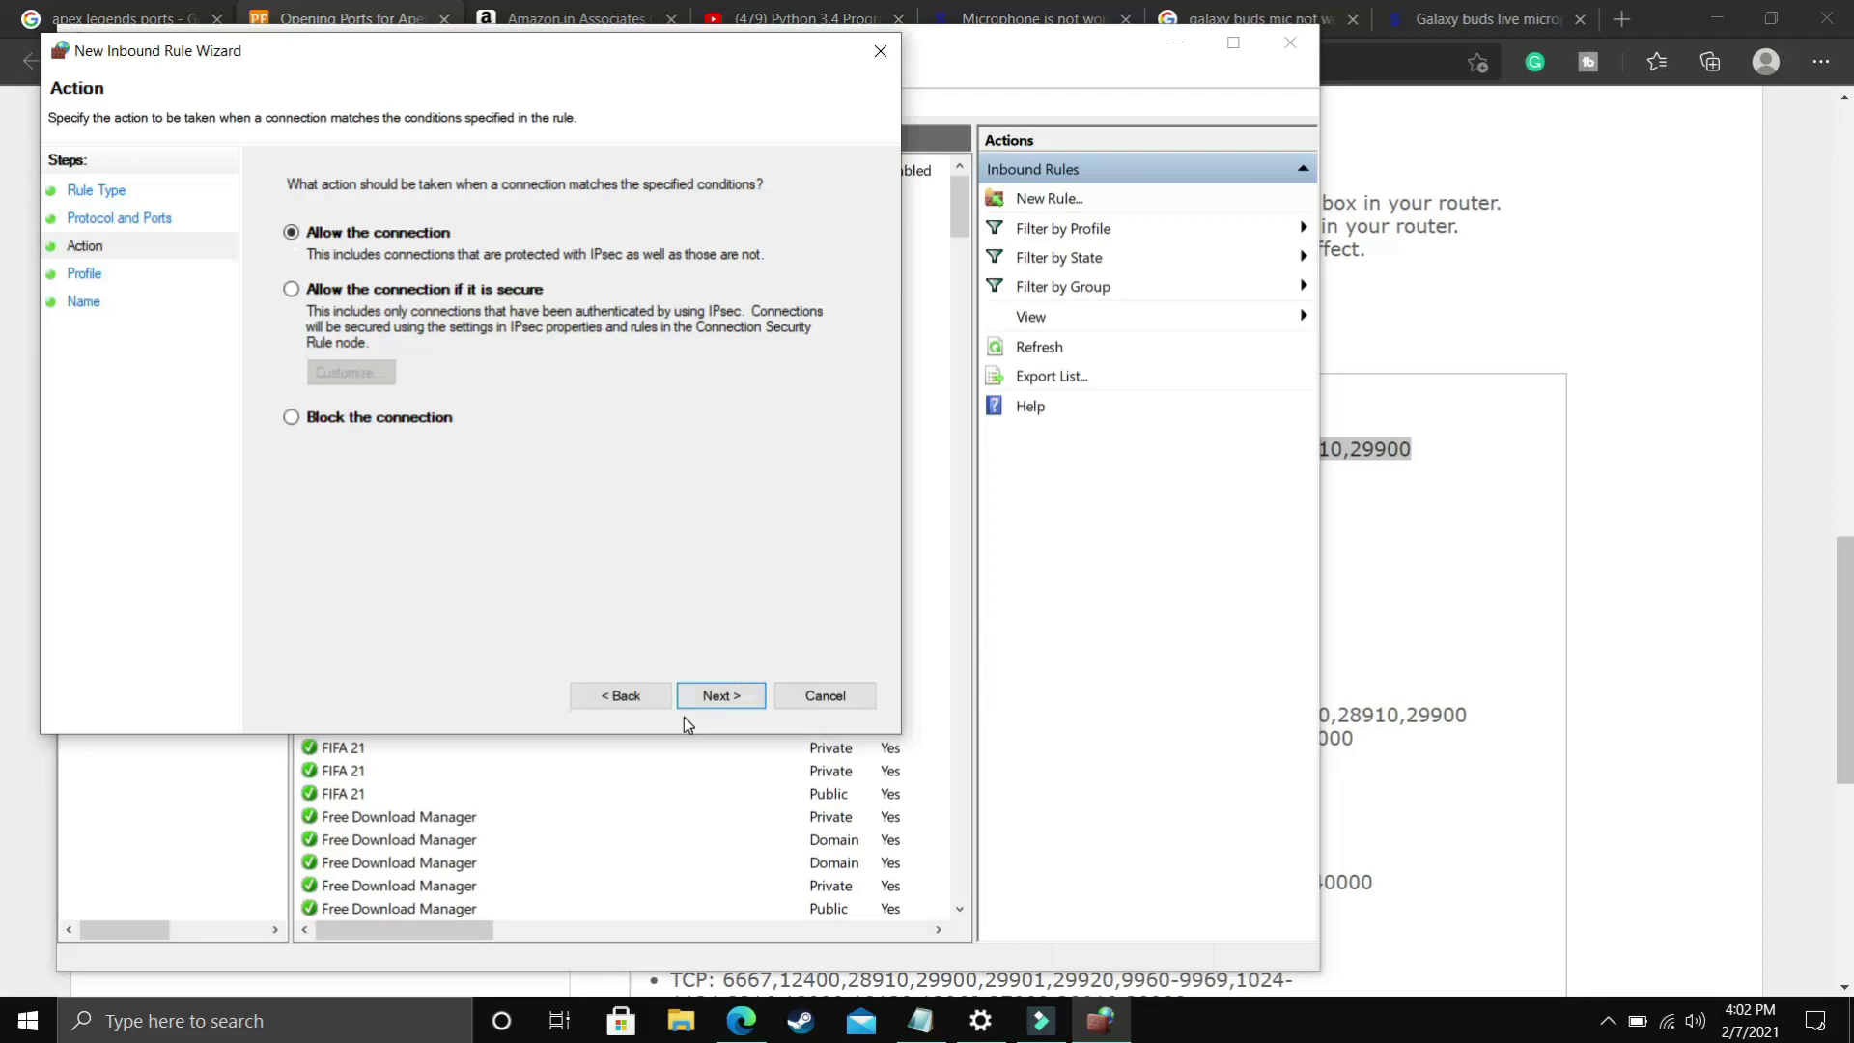
pyautogui.click(707, 697)
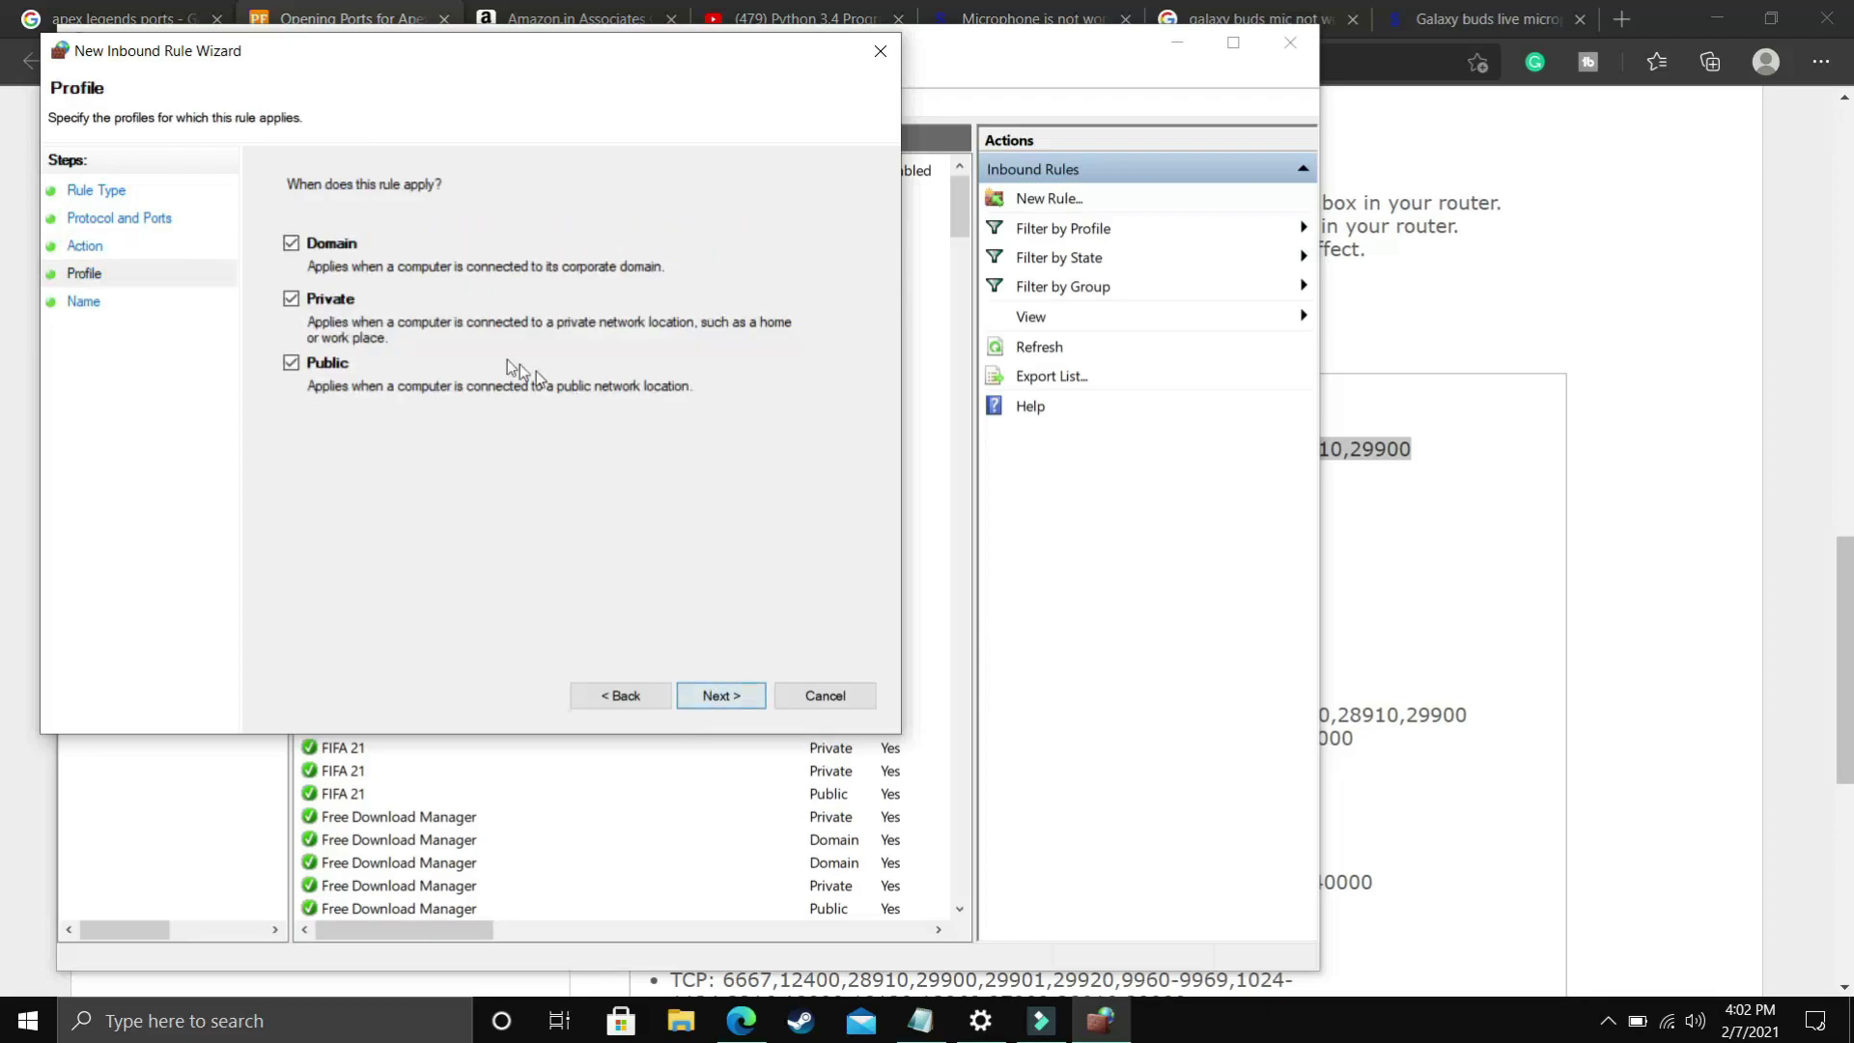
pyautogui.click(716, 696)
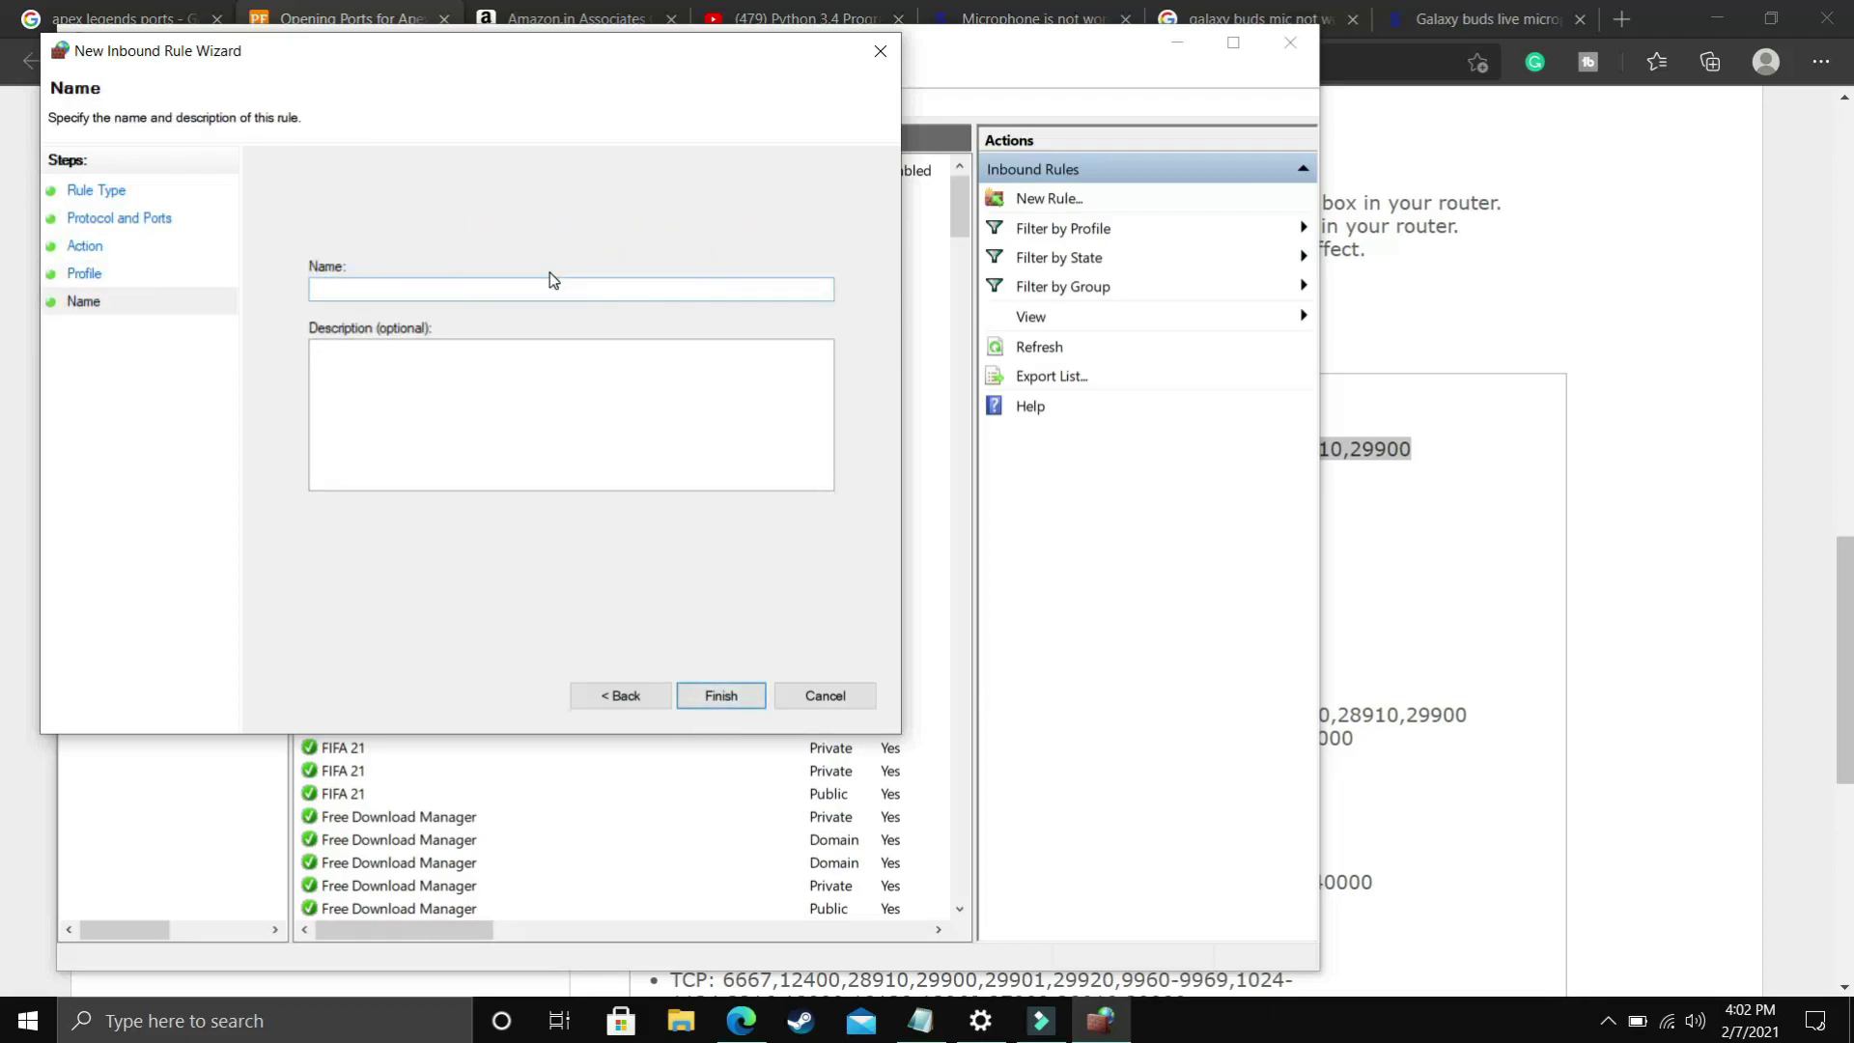
pyautogui.write('Apex Legends')
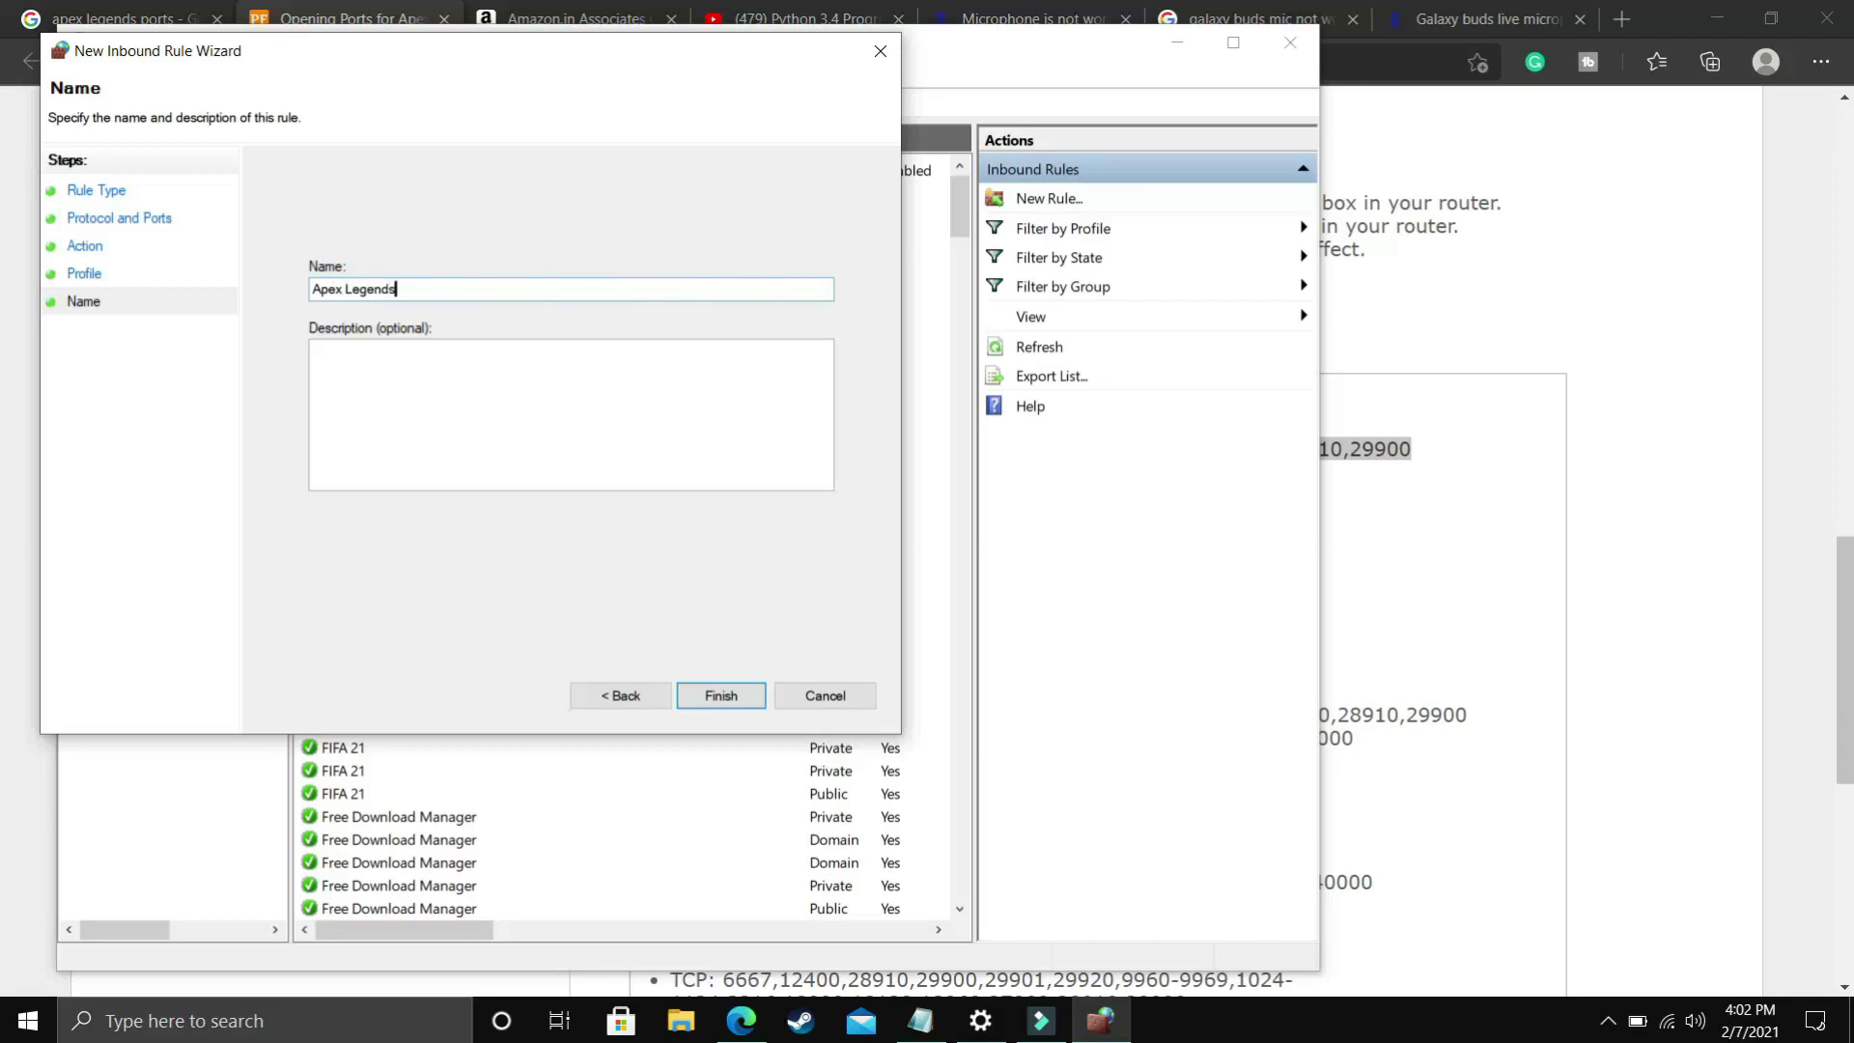
pyautogui.click(736, 692)
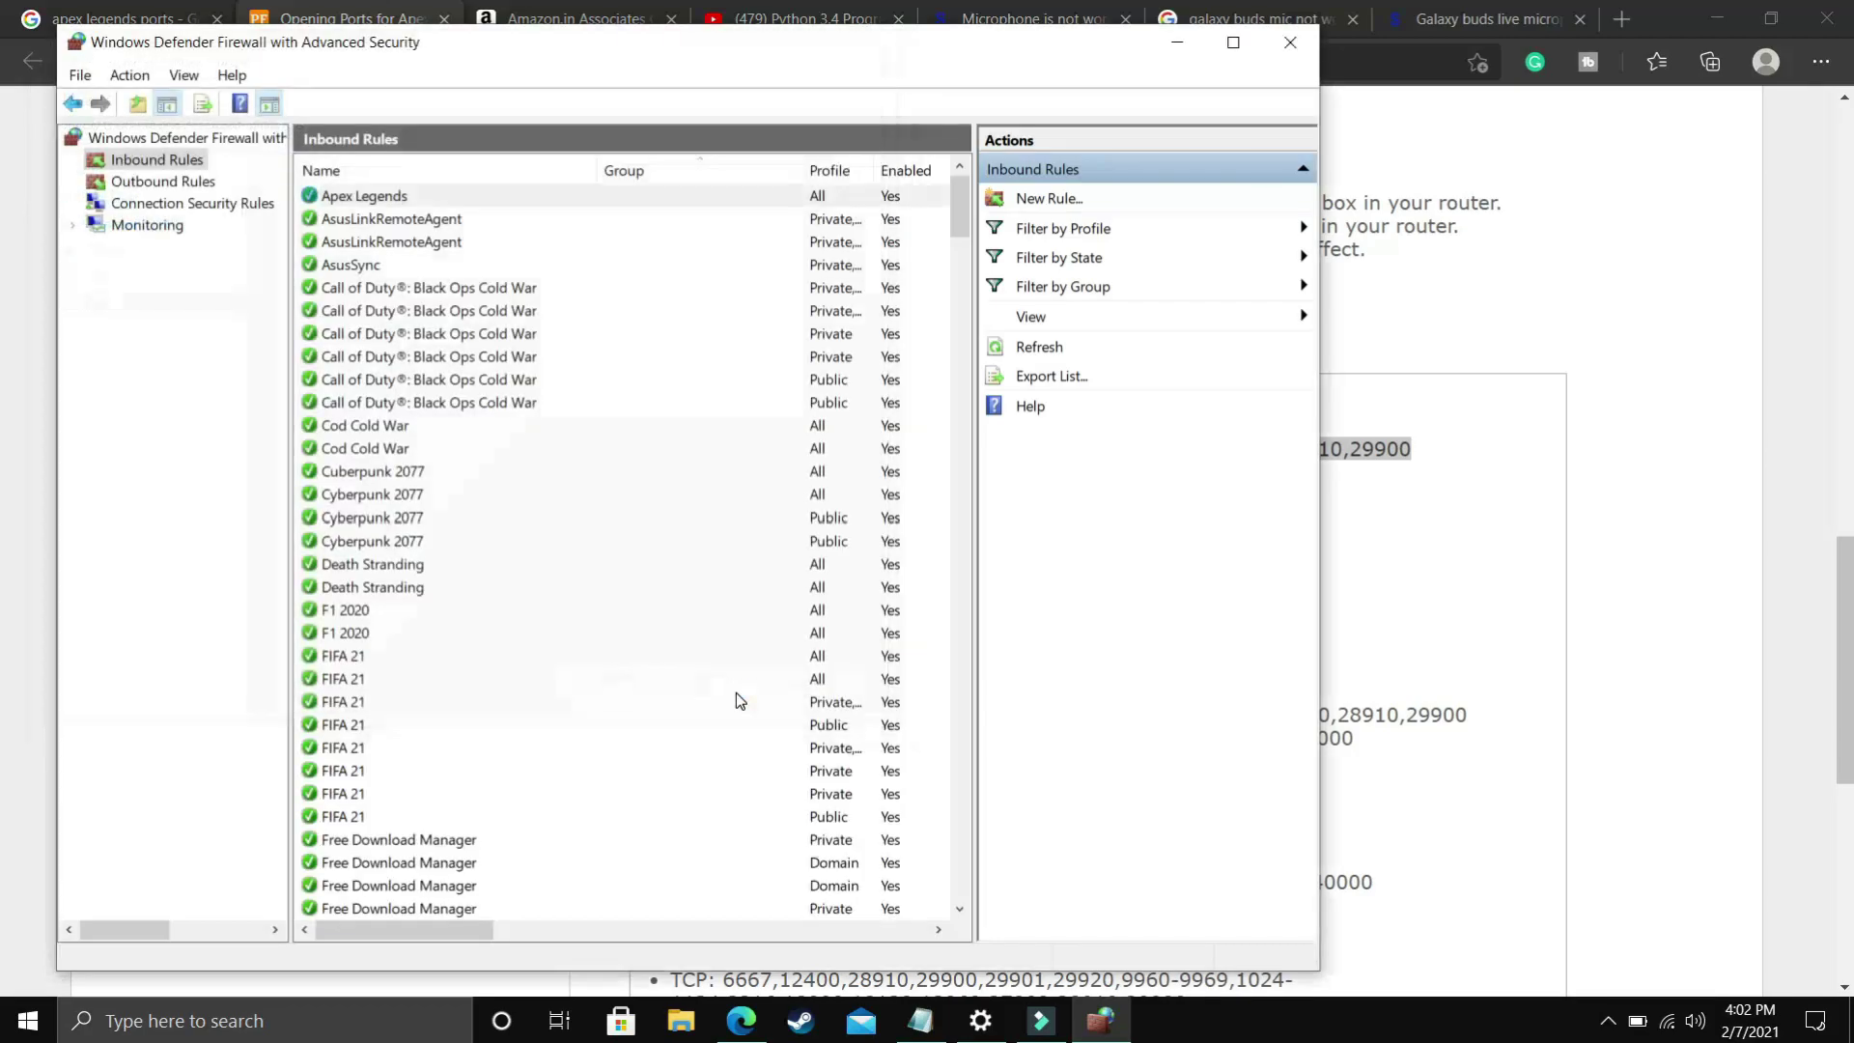
# Copy the PC UDP port list from the web page and begin a new port-based inbound rule
pyautogui.click(1437, 514)
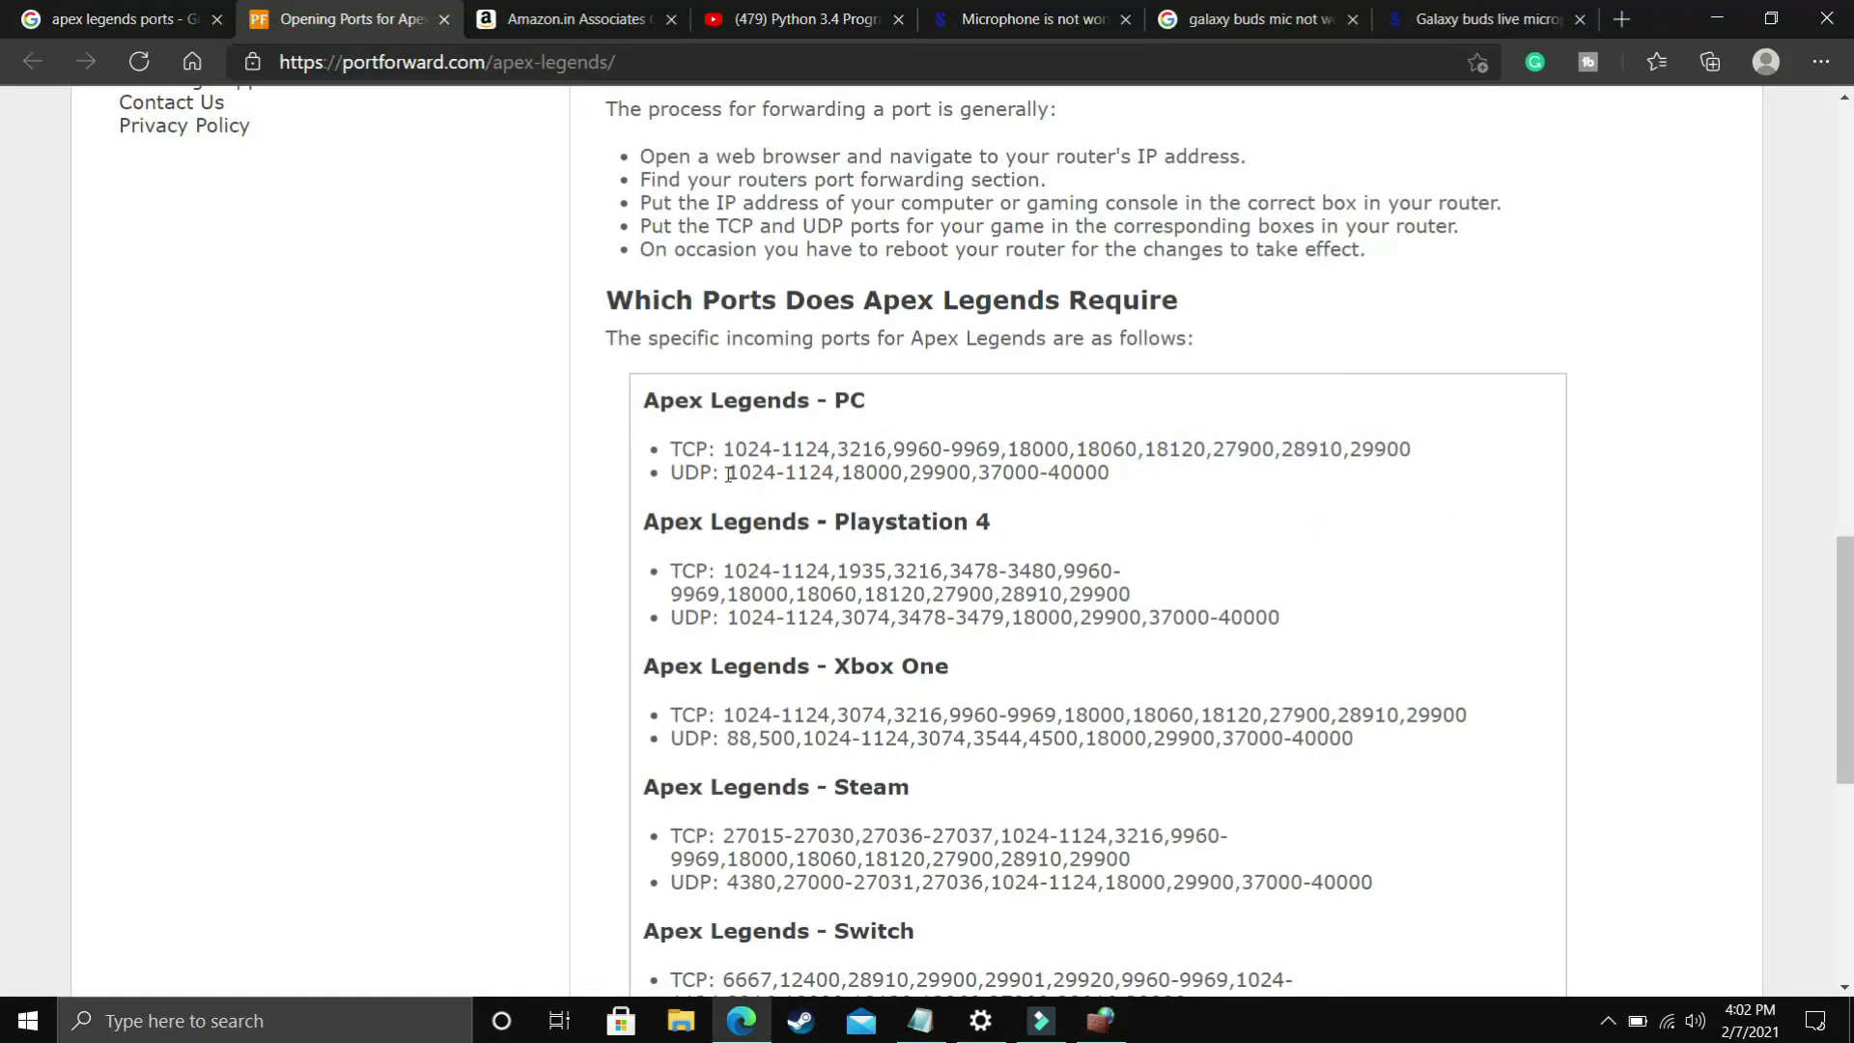
pyautogui.moveTo(728, 474); pyautogui.dragTo(1128, 479)
pyautogui.hotkey('ctrl', 'c')
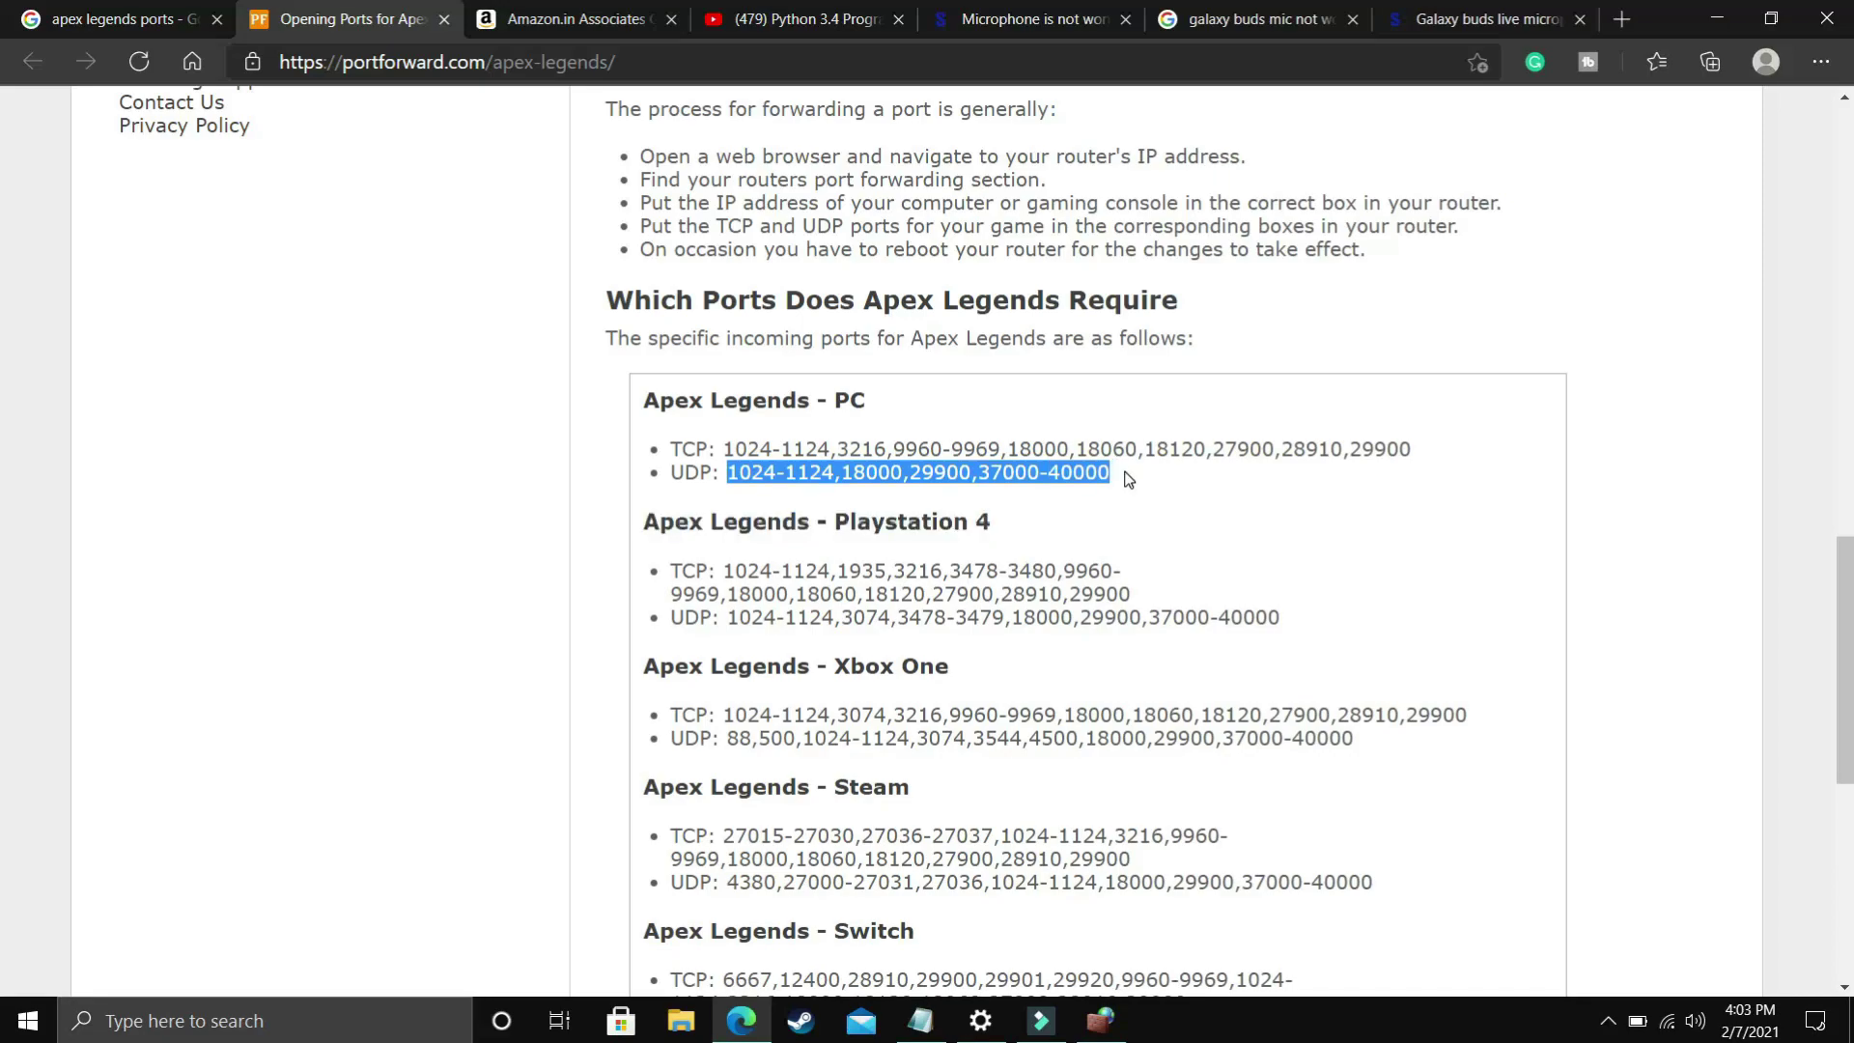
pyautogui.click(1103, 1022)
pyautogui.click(1049, 198)
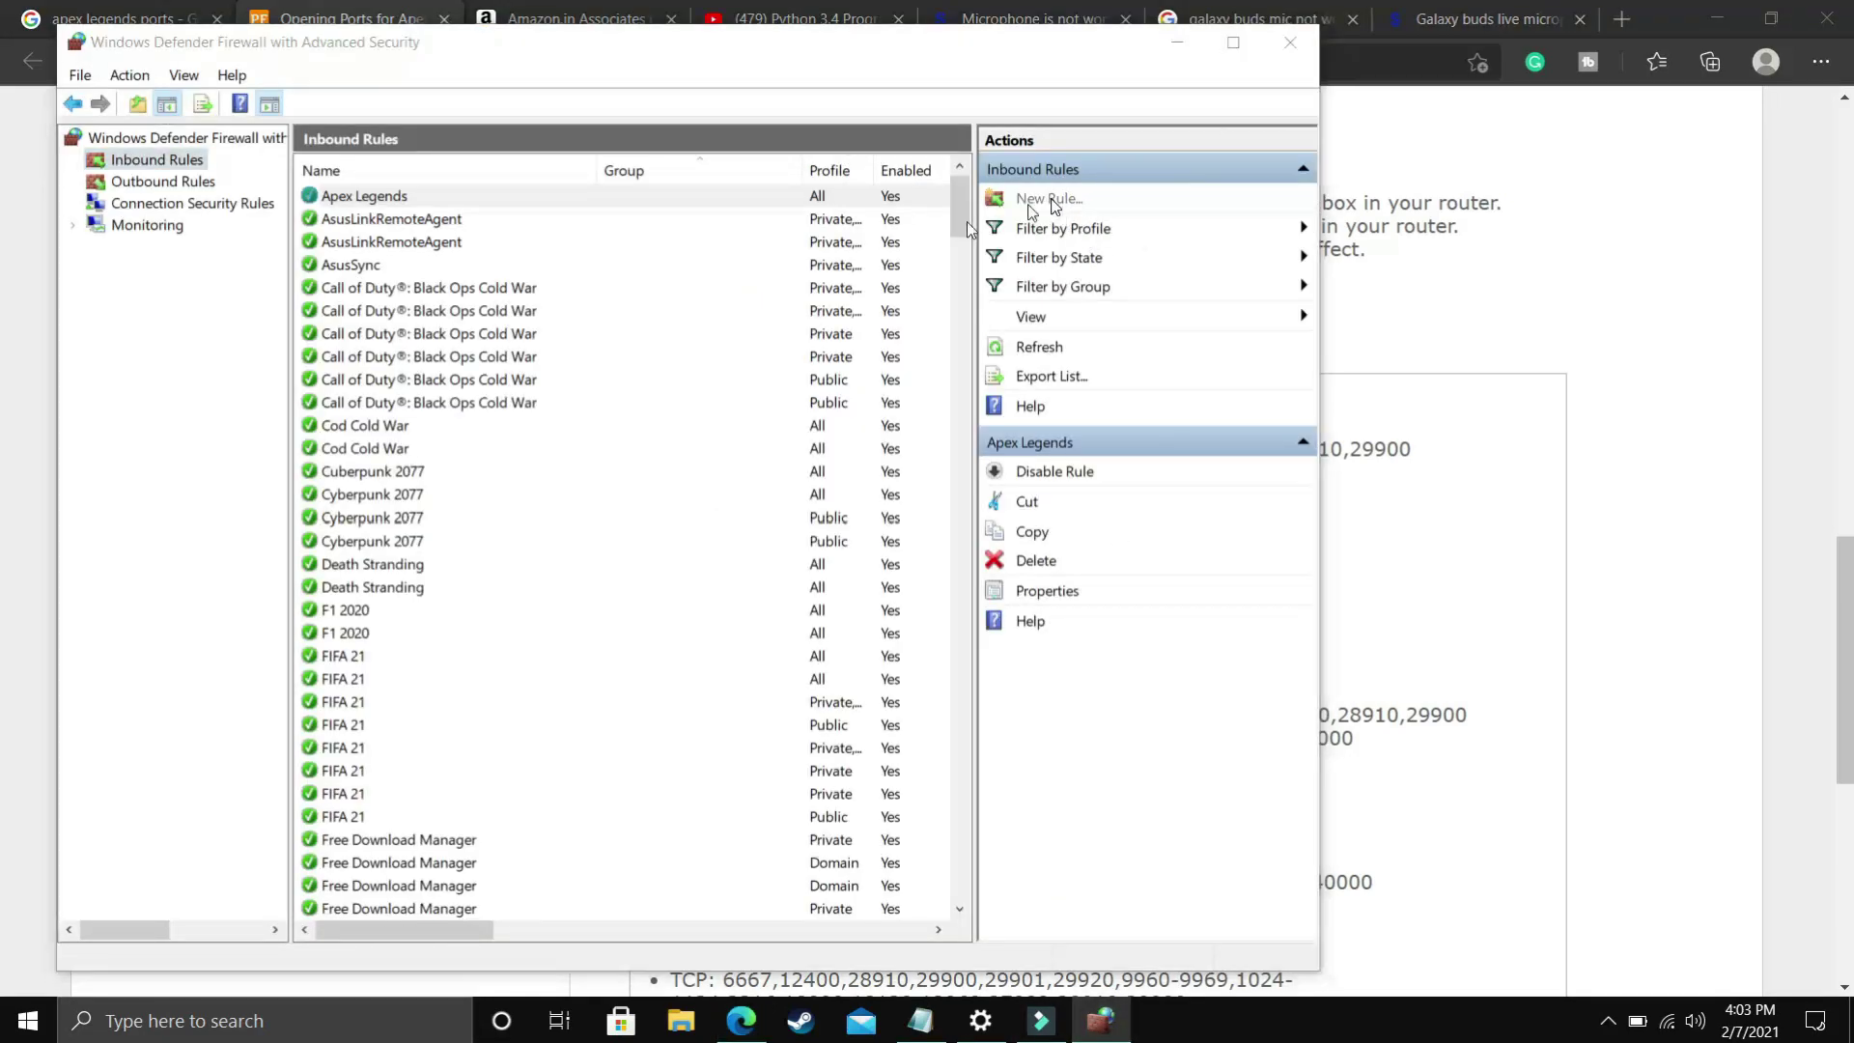
pyautogui.click(359, 333)
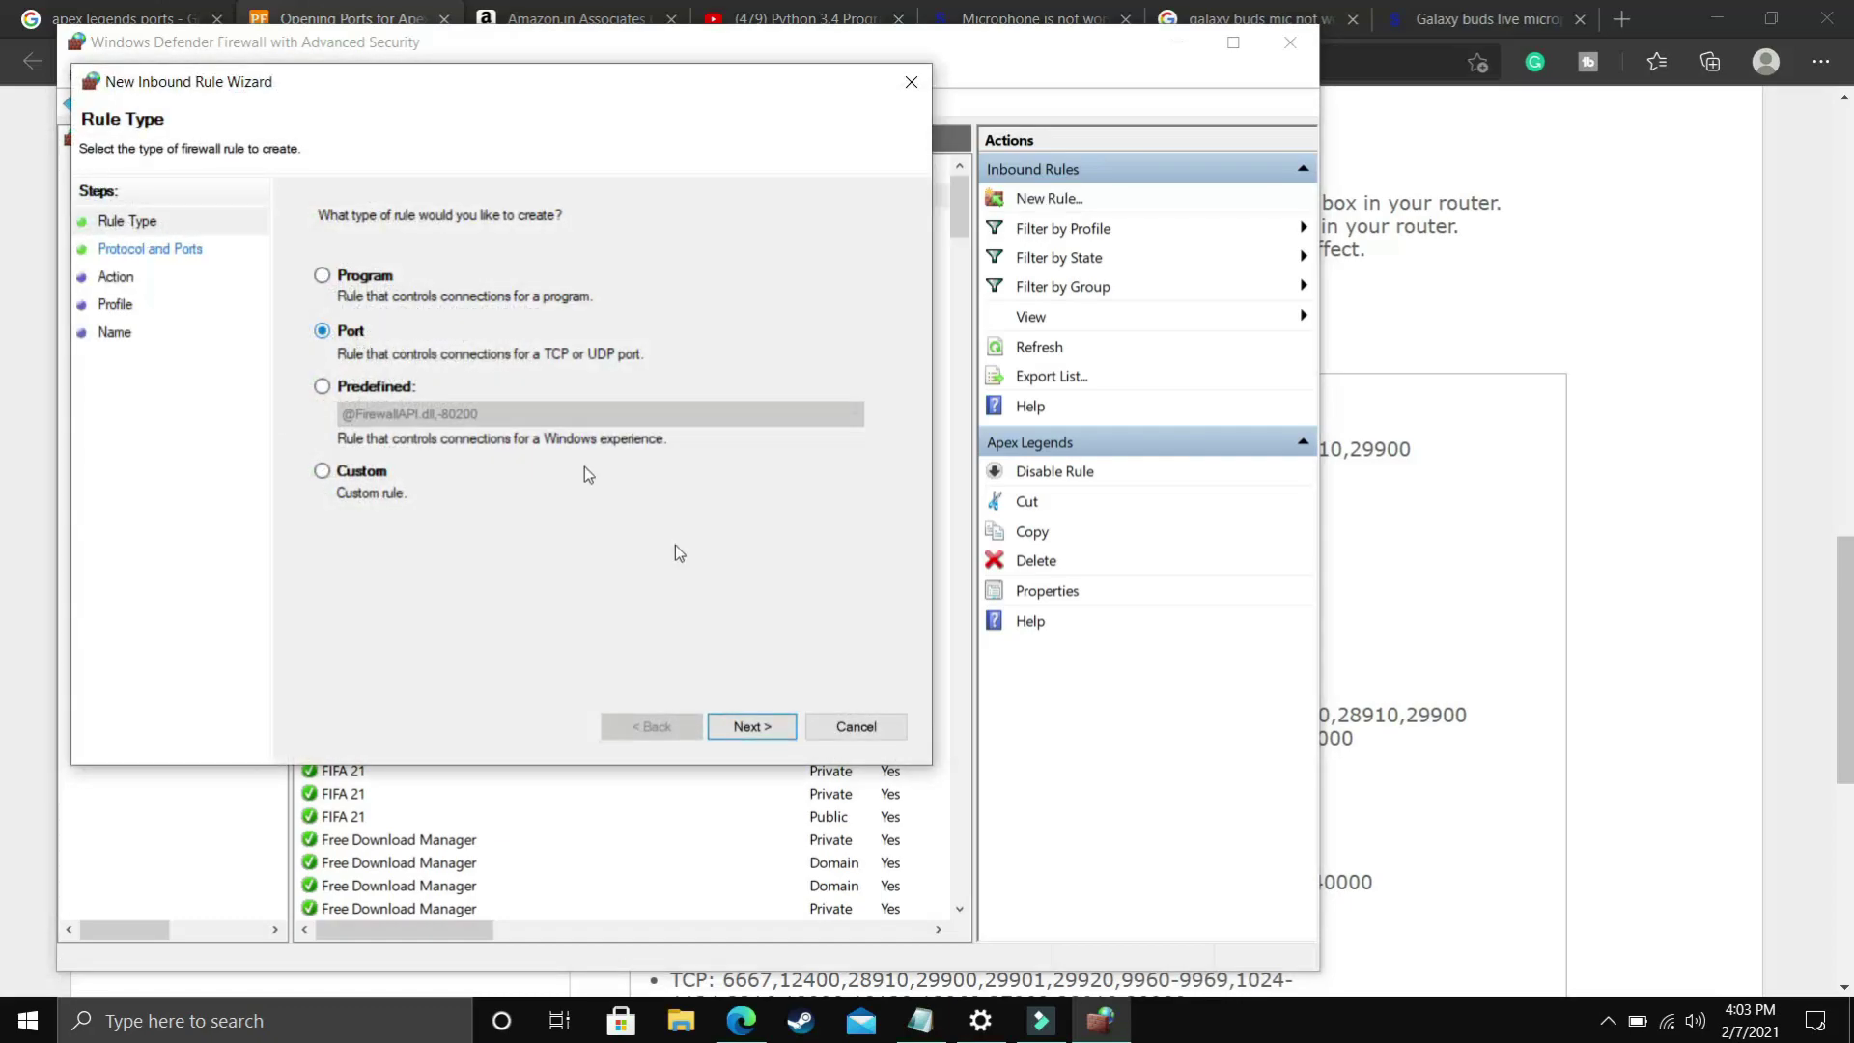
pyautogui.click(743, 724)
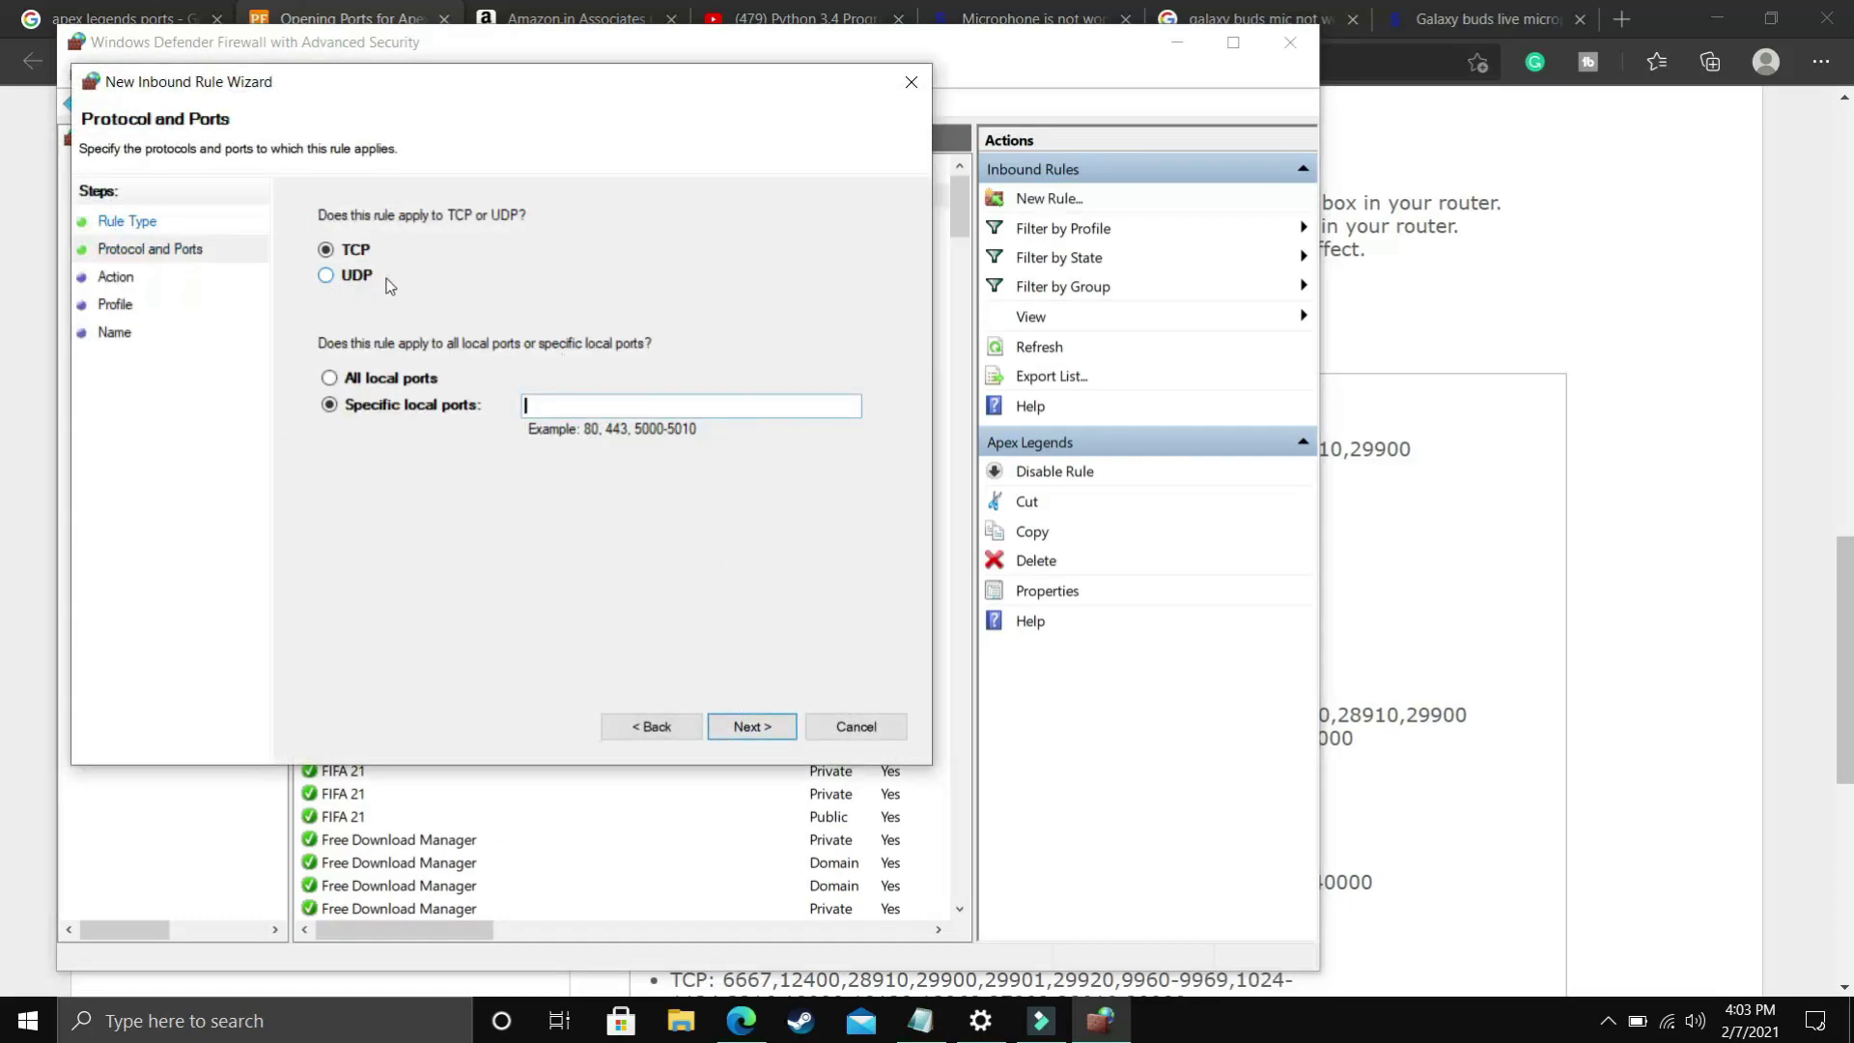
pyautogui.click(326, 275)
pyautogui.click(618, 408)
pyautogui.hotkey('ctrl', 'v')
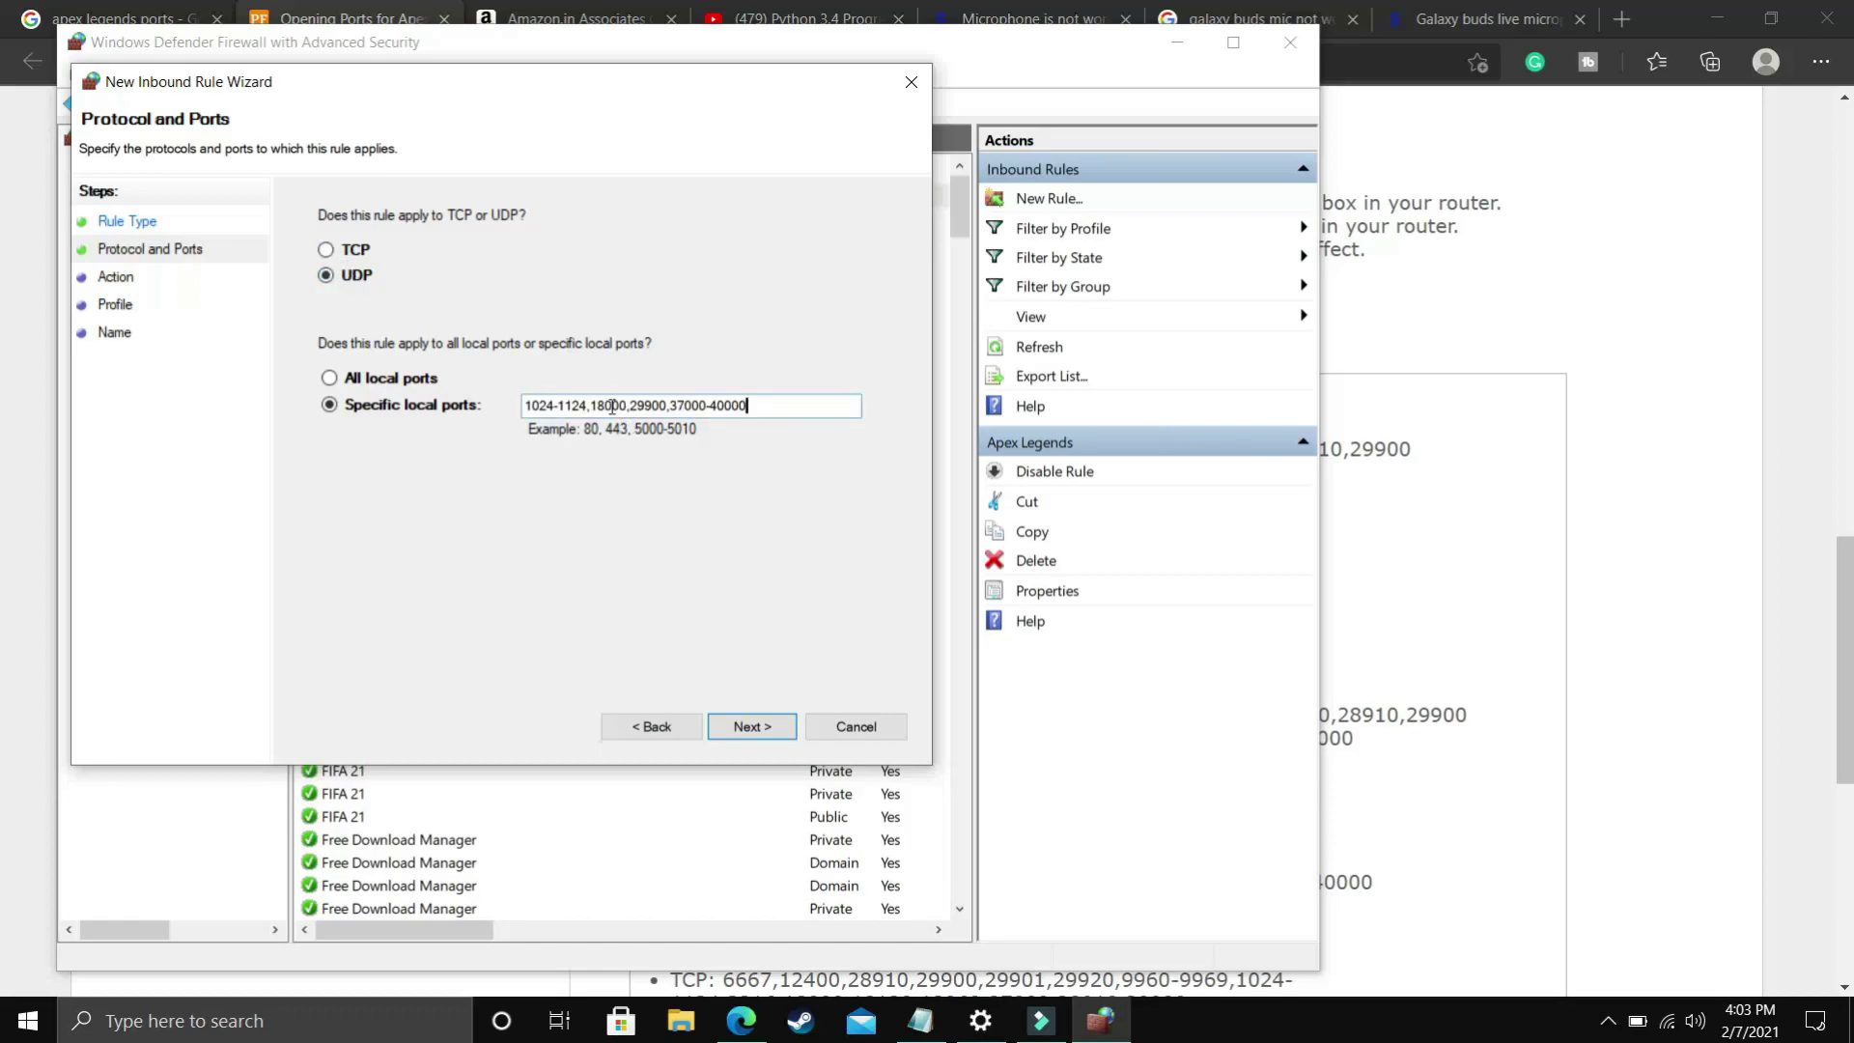
pyautogui.click(767, 725)
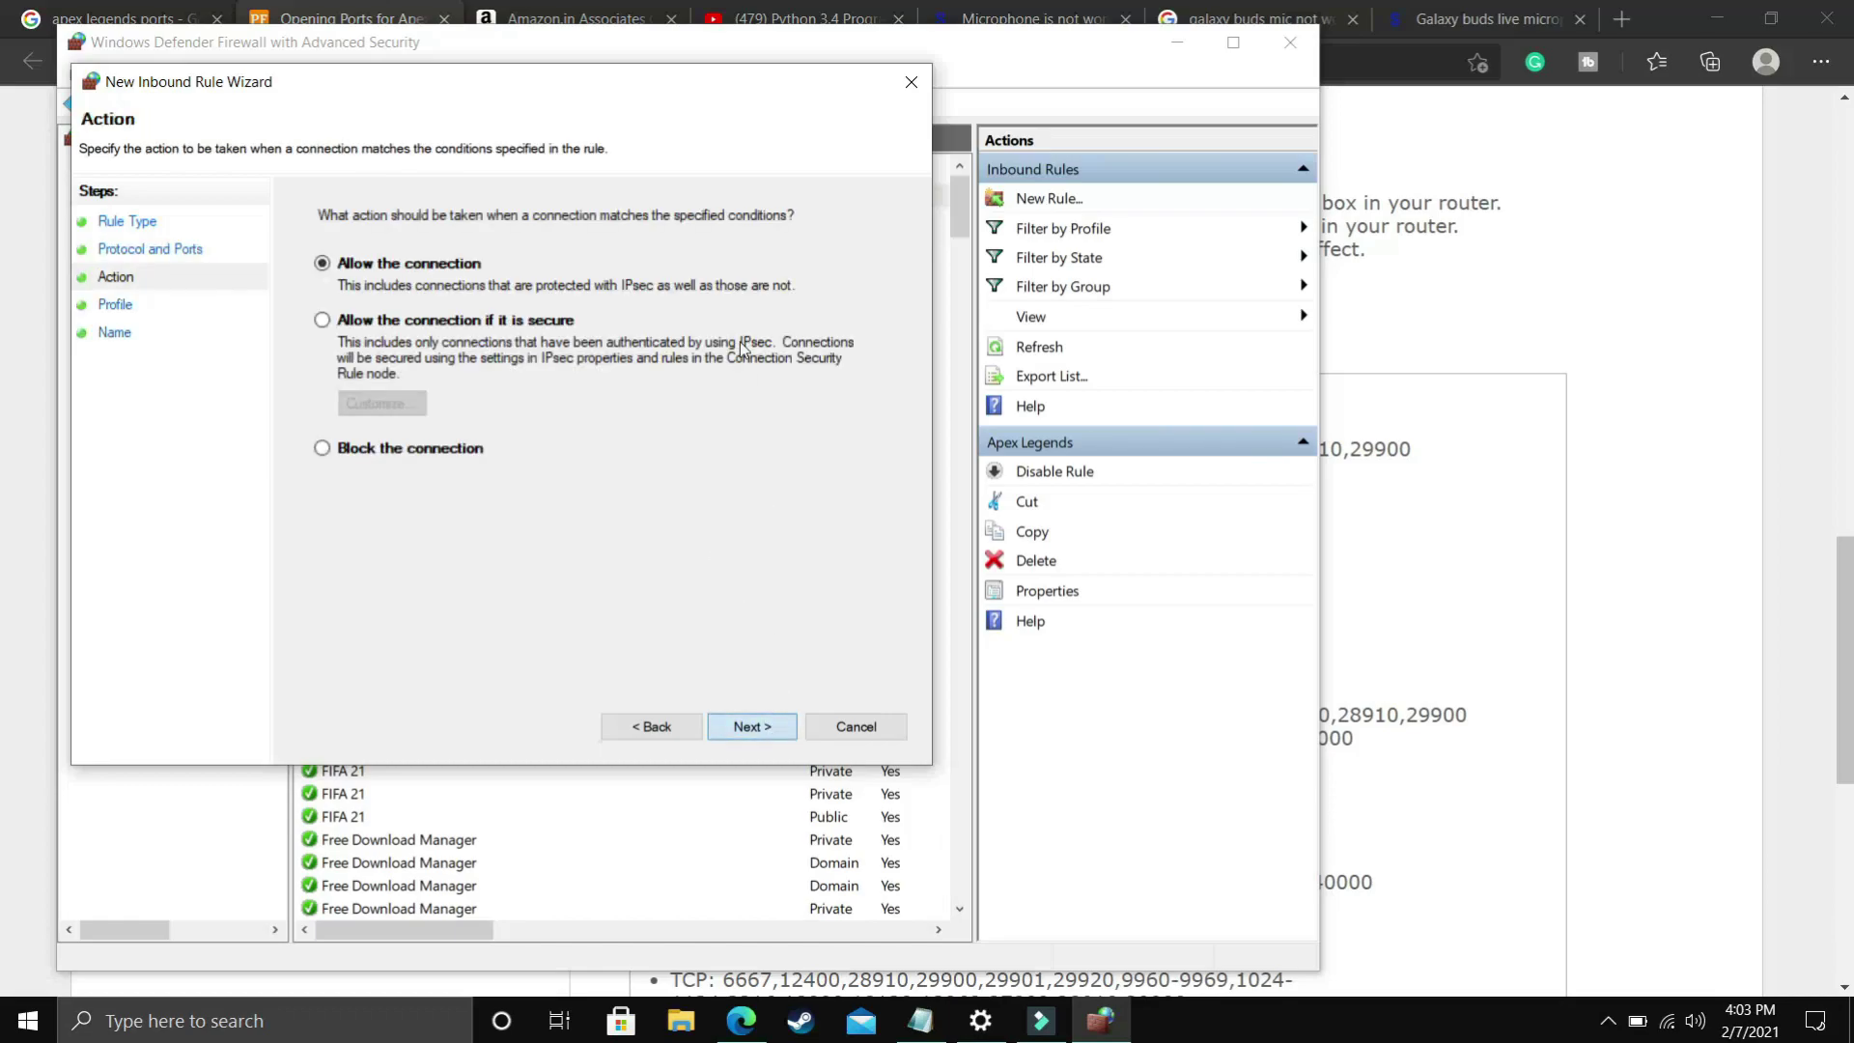
pyautogui.click(753, 726)
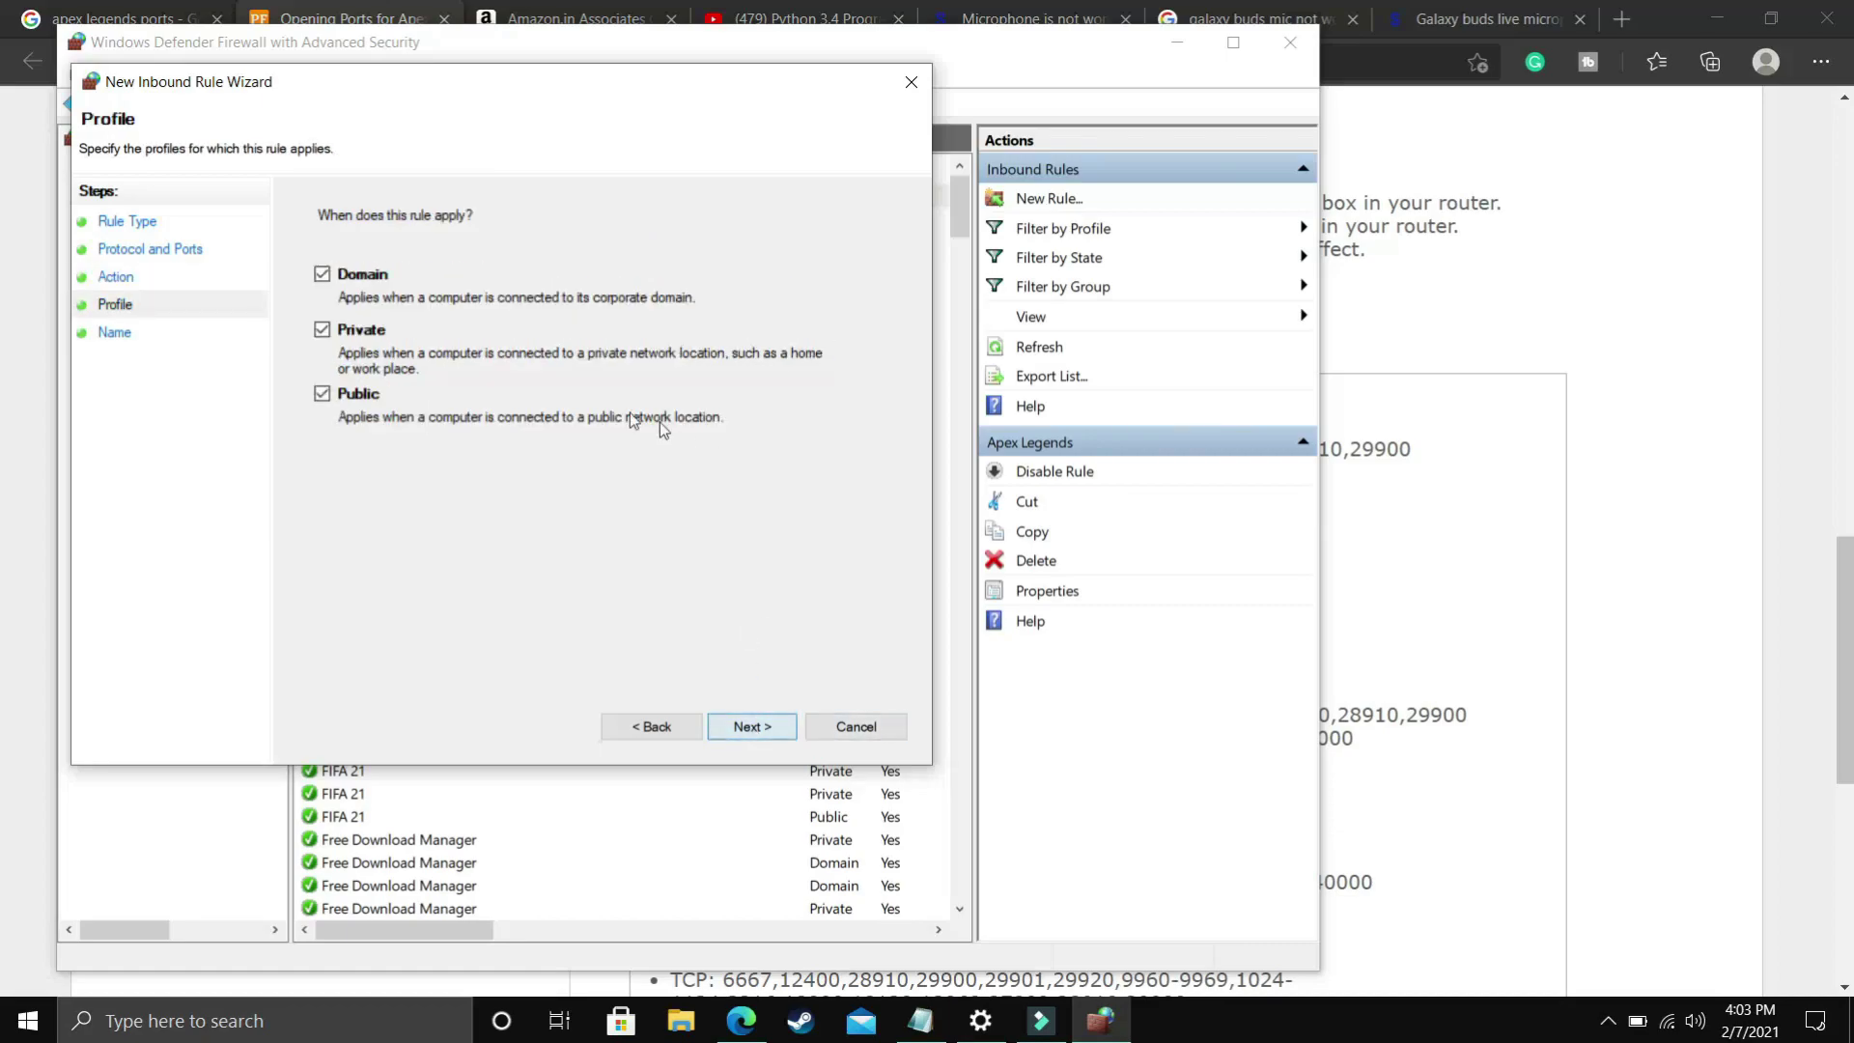
pyautogui.click(750, 738)
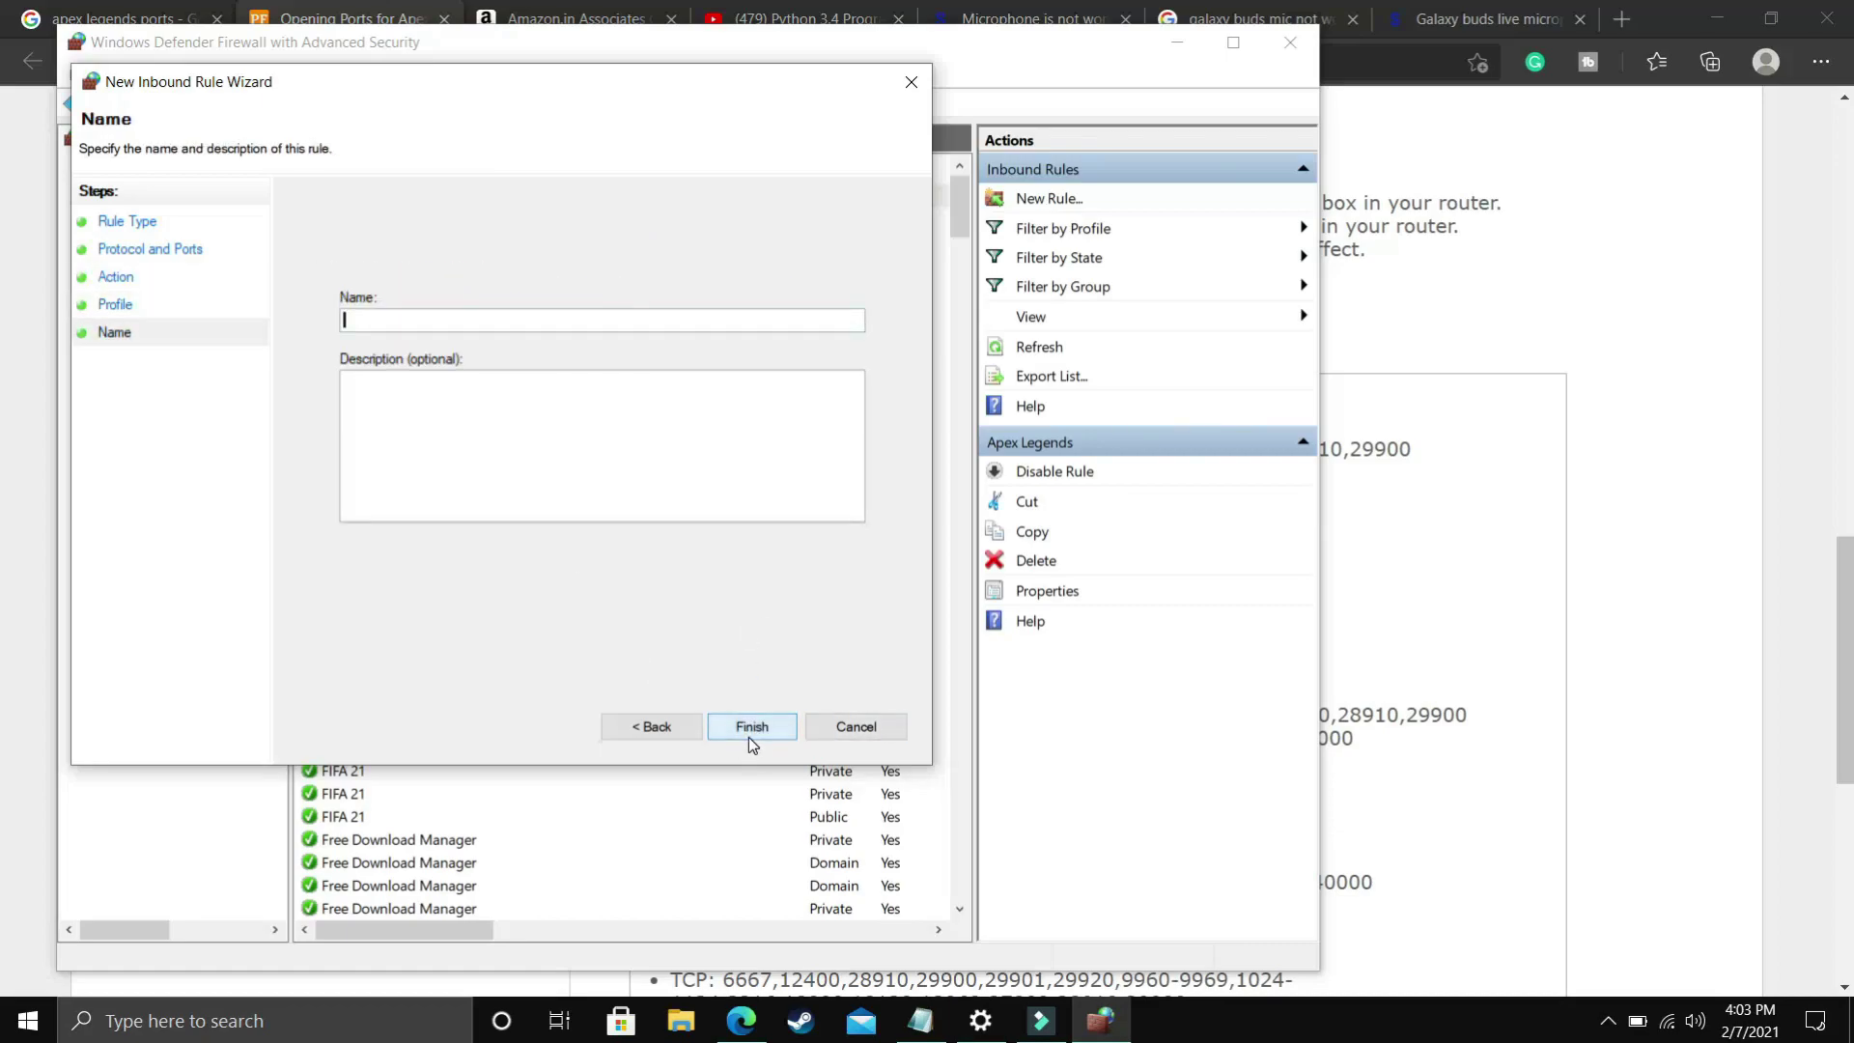
pyautogui.write('Apex')
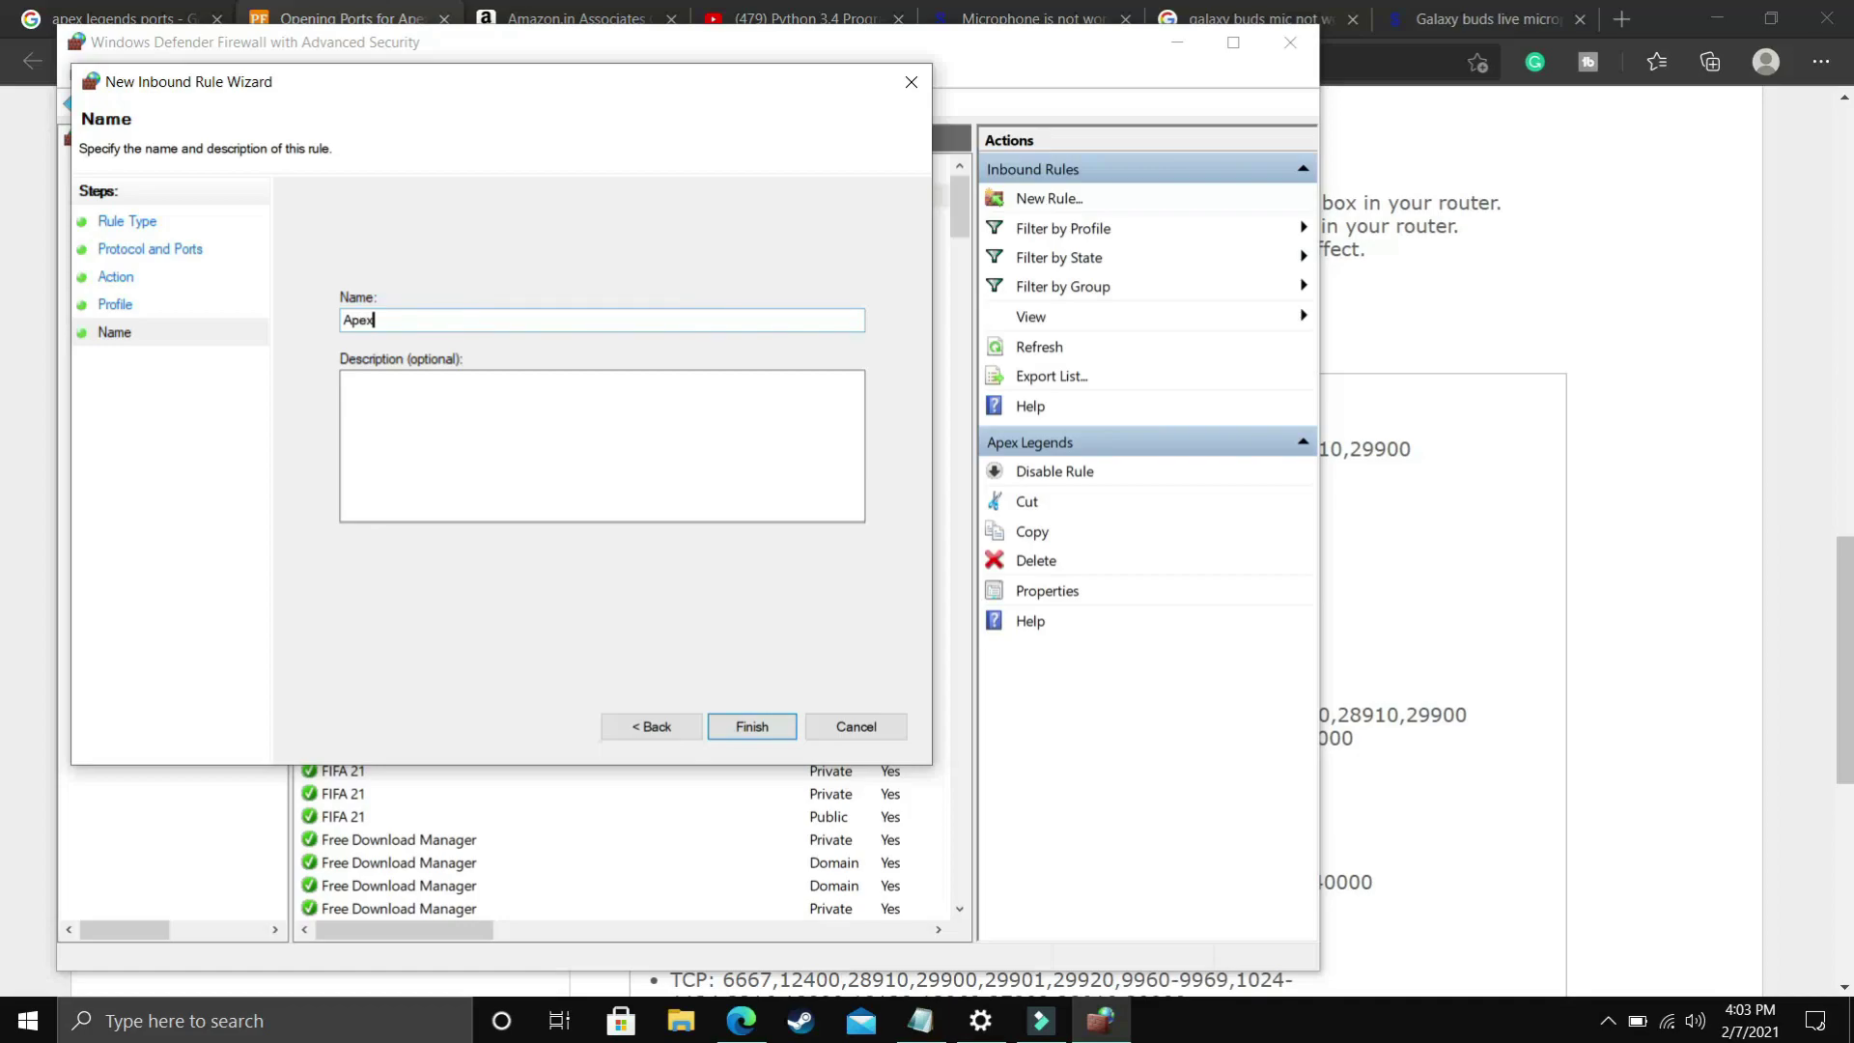
pyautogui.write(' Legends')
pyautogui.click(750, 726)
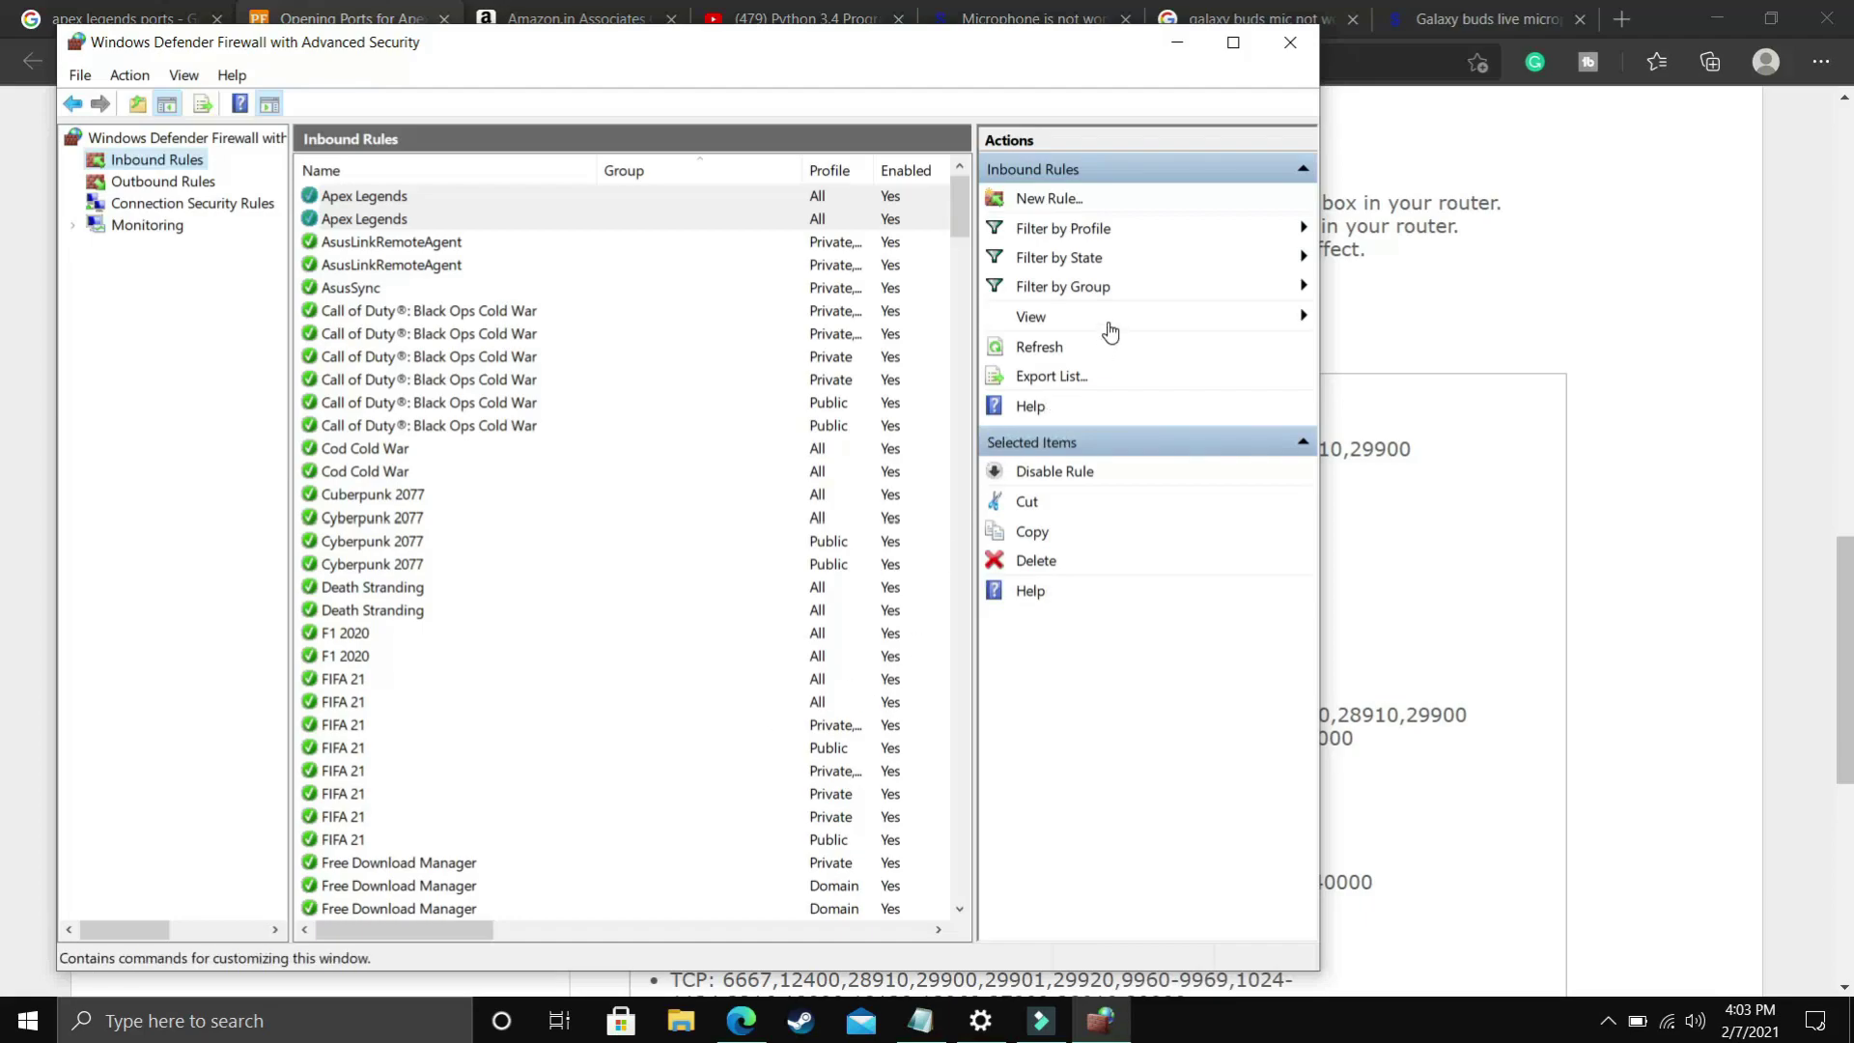
# Close the firewall console and select the Steam TCP port list on the portforward.com page
pyautogui.click(1290, 42)
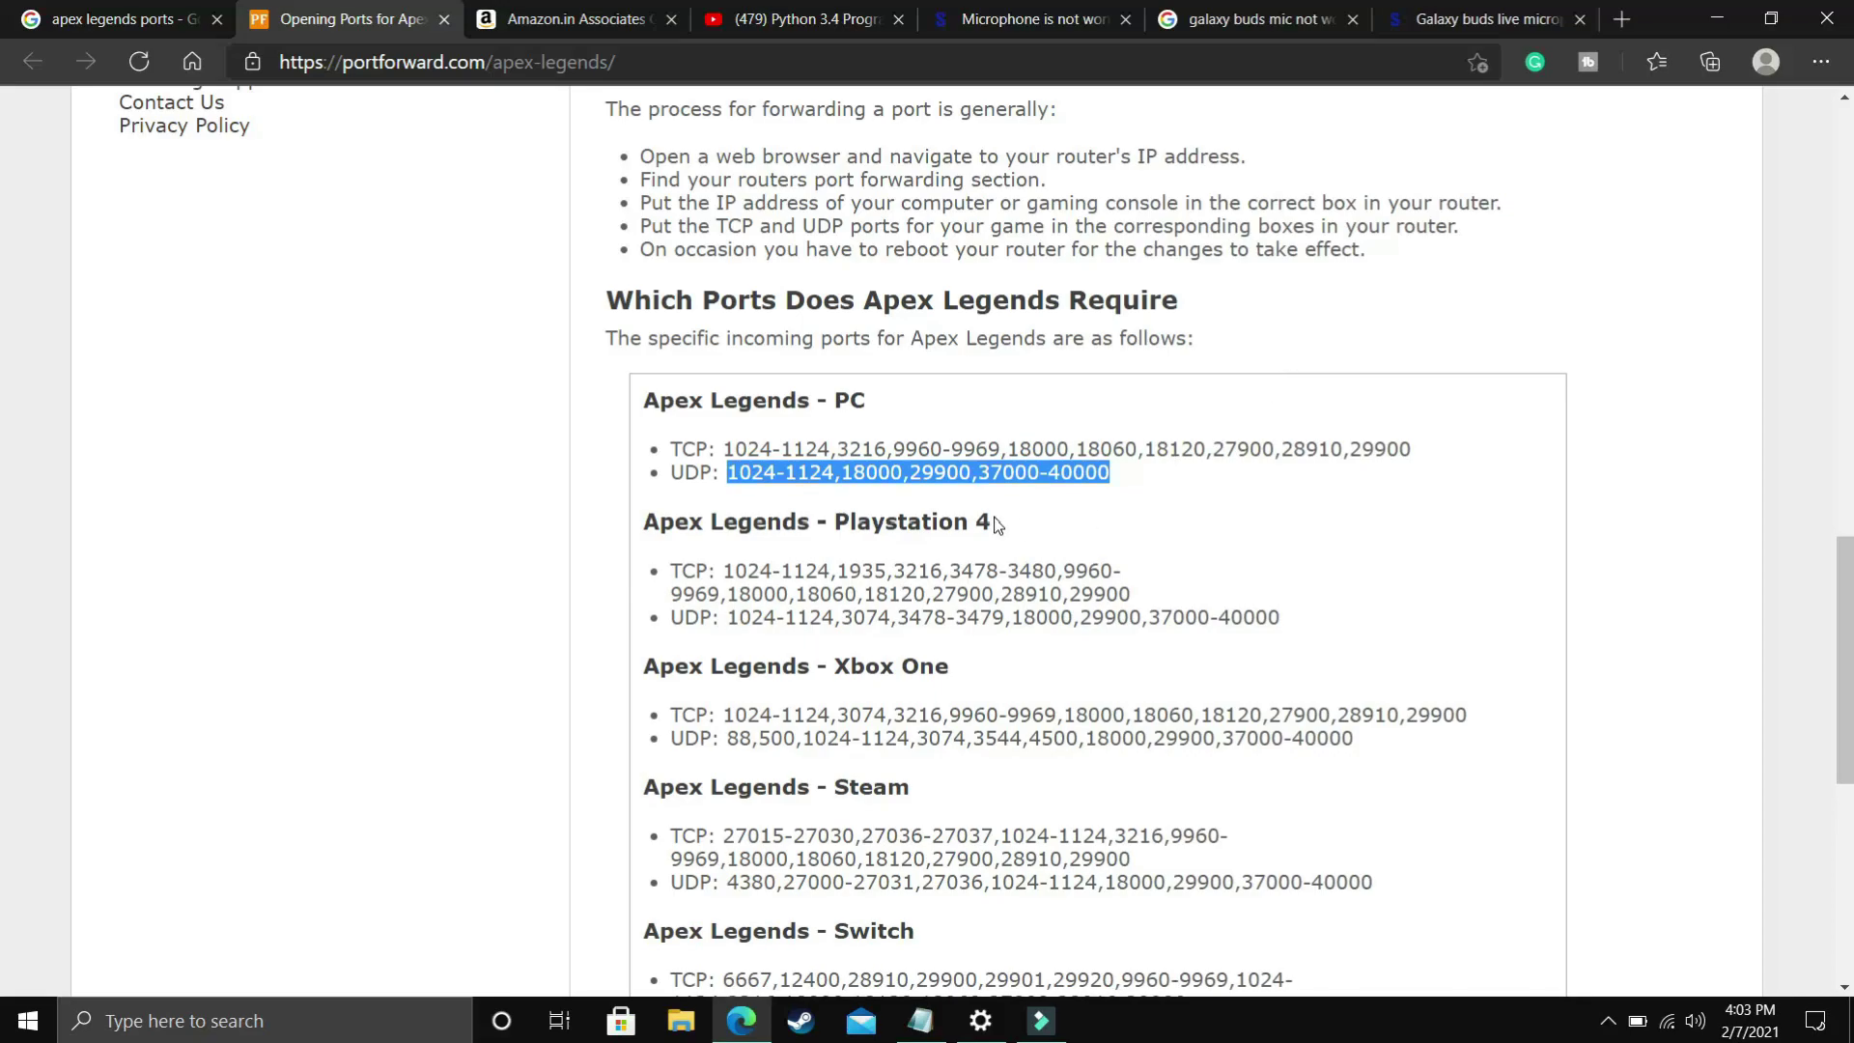
pyautogui.scroll(-2, 891, 688)
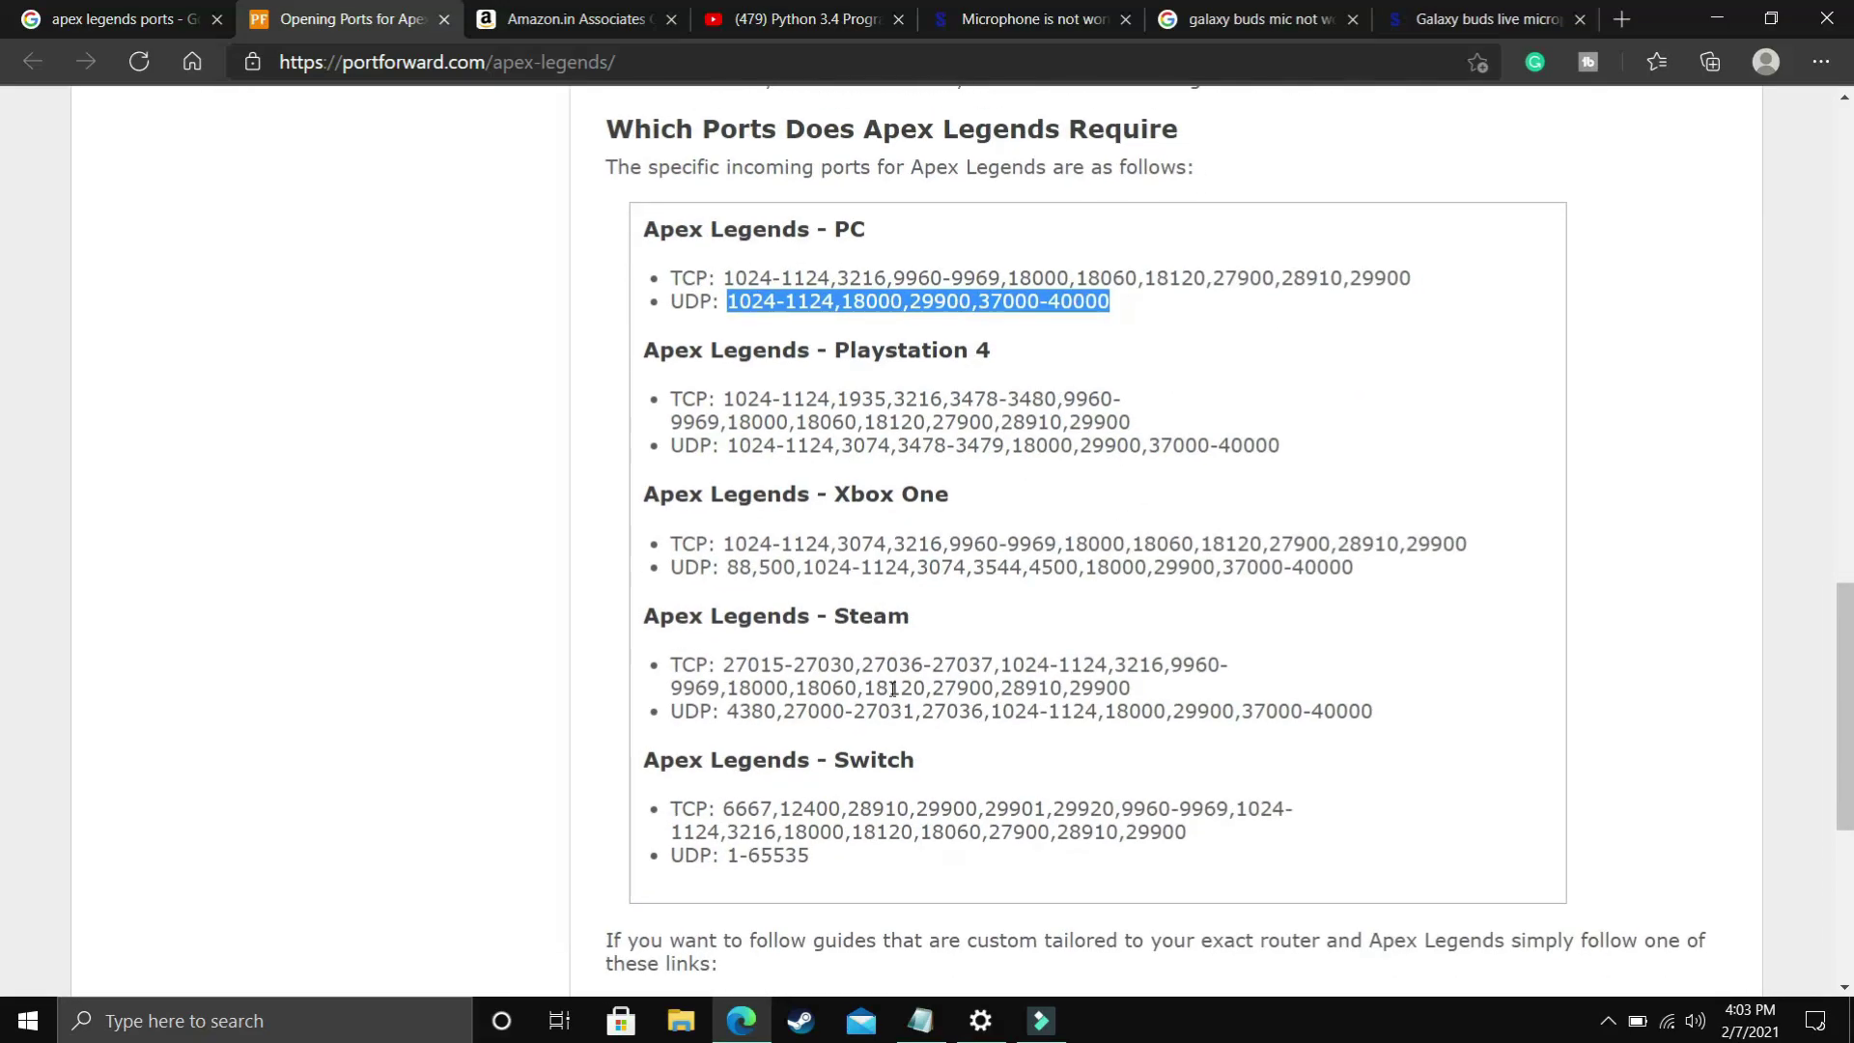
pyautogui.moveTo(724, 666); pyautogui.dragTo(1183, 691)
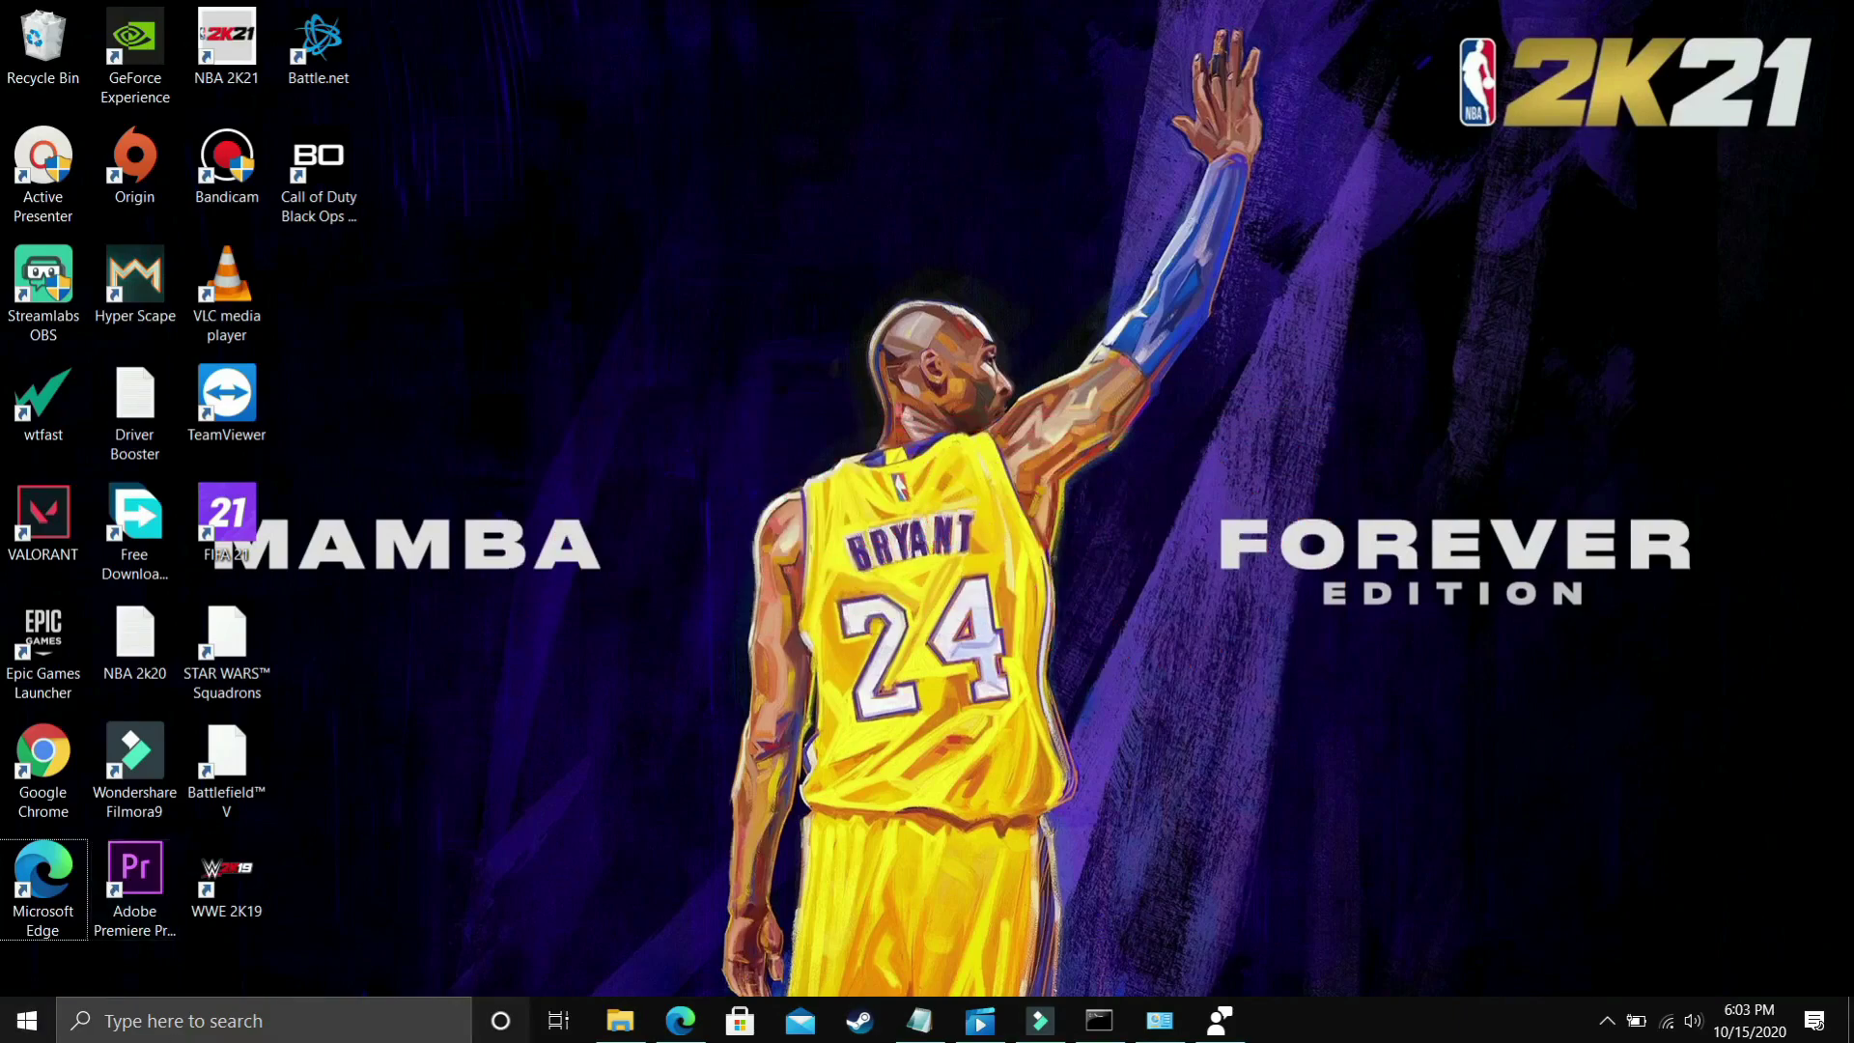
# Launch Command Prompt via a cmd search and enter ipconfig /flushdns
pyautogui.click(355, 1024)
pyautogui.write('cmd')
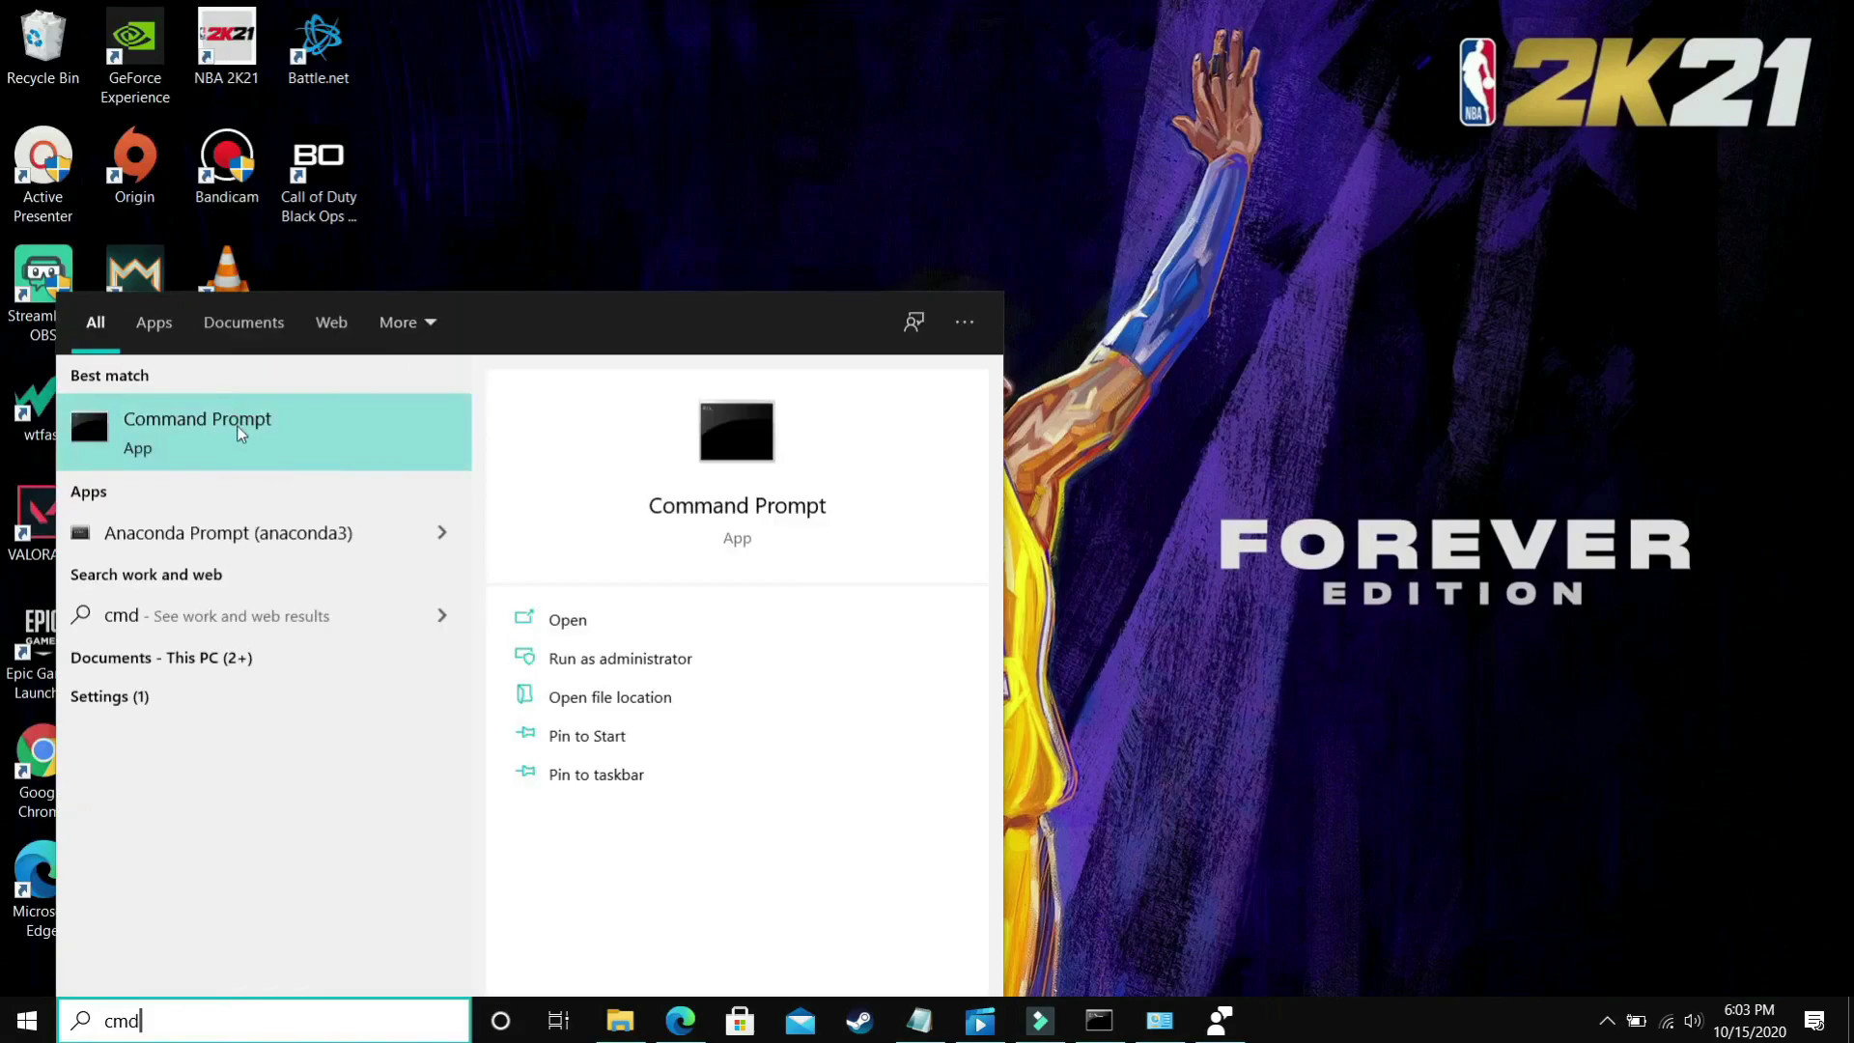
pyautogui.press('Return')
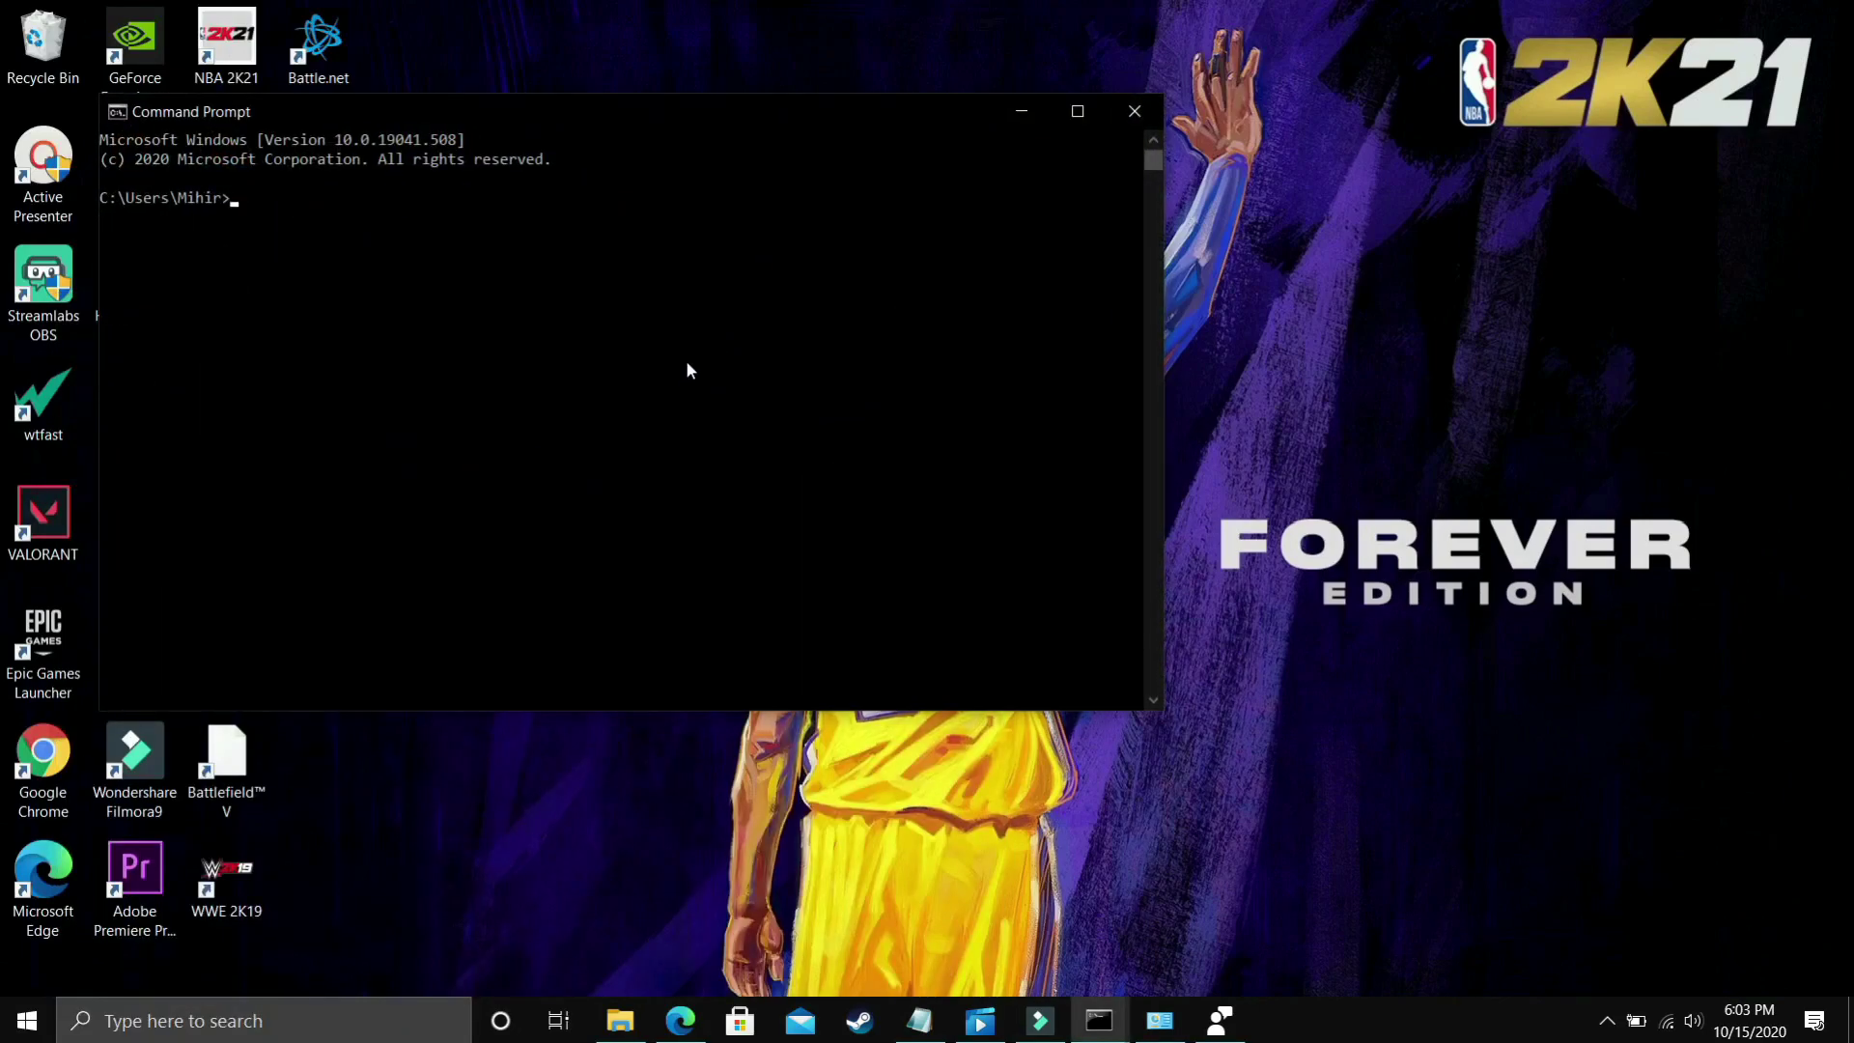
pyautogui.write('ipconfig /flushdns')
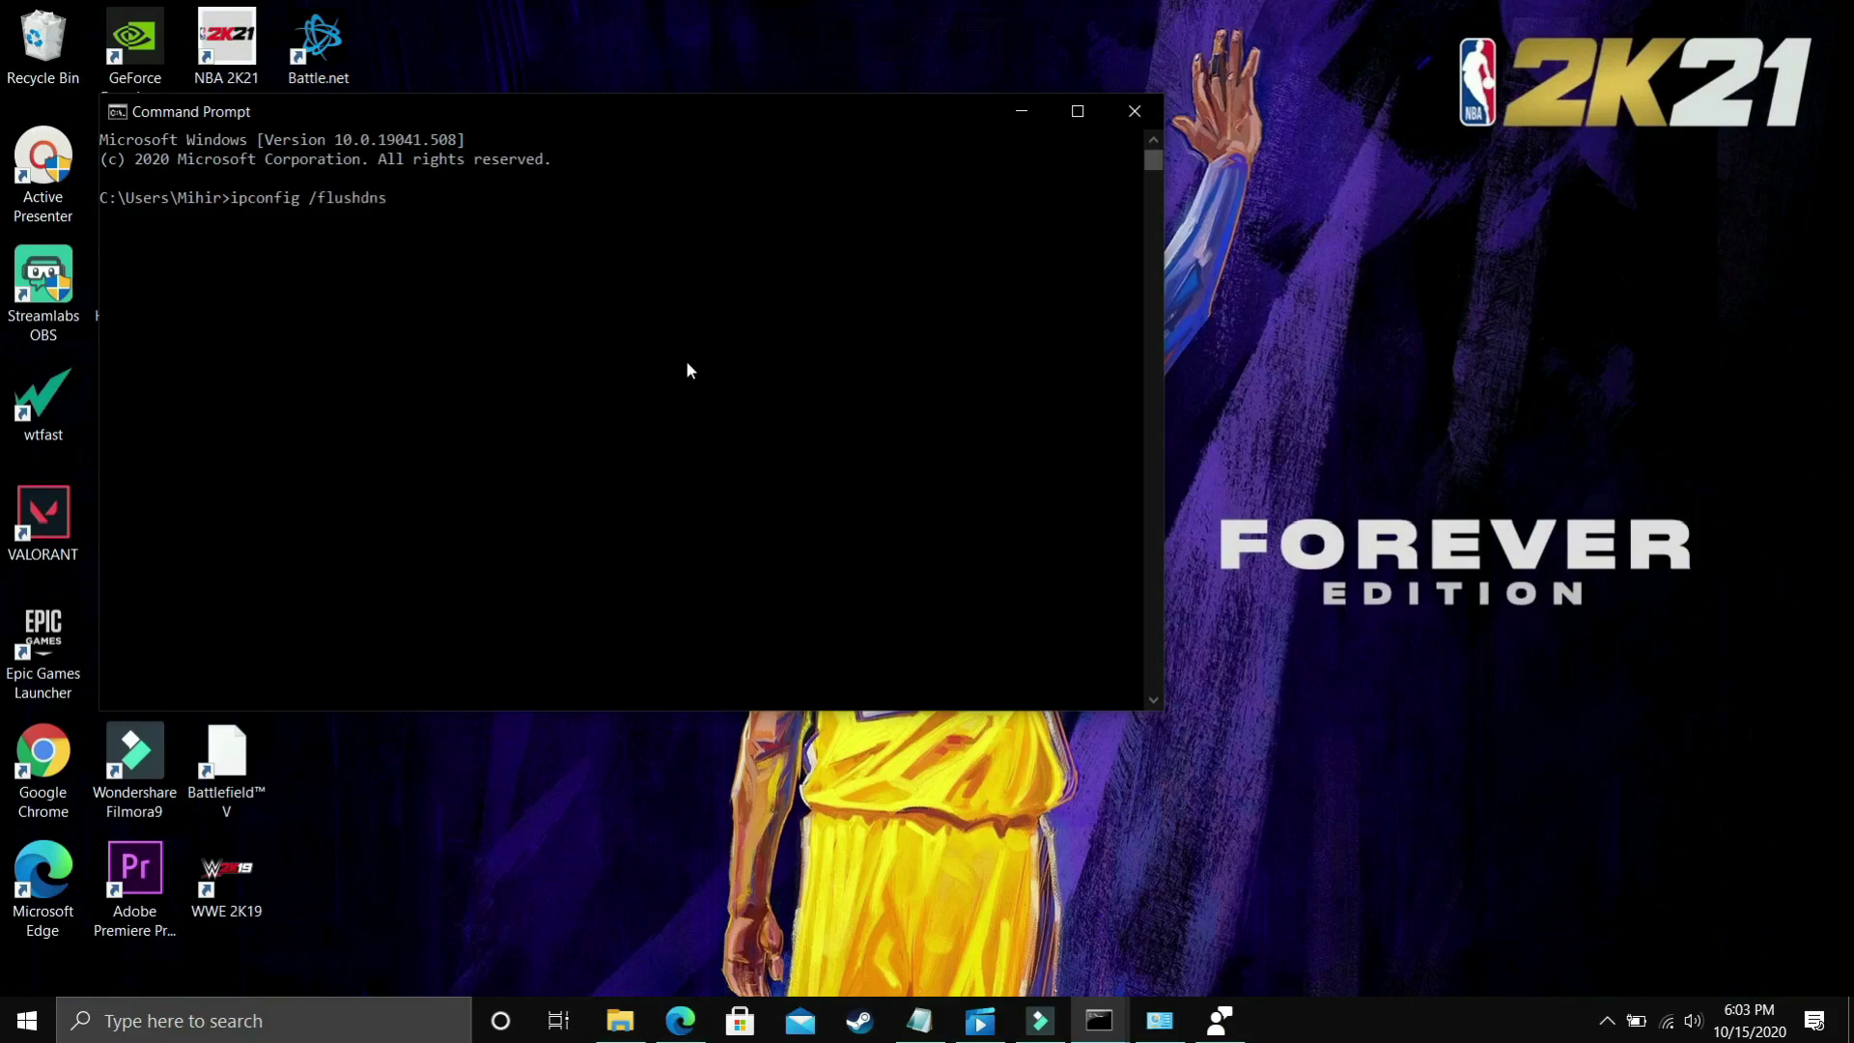